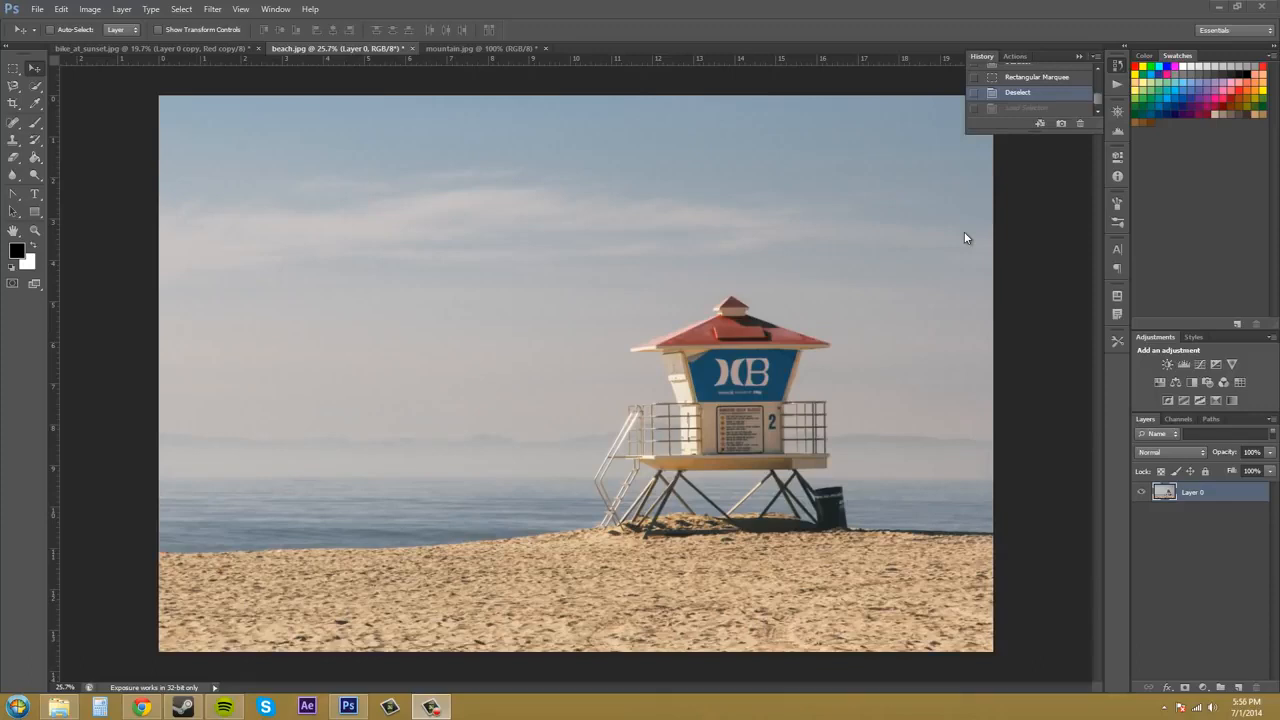
Crop the beach image to a rectangular marquee selection drawn around the lifeguard tower
{"action": "left_click", "coordinate": [13, 68]}
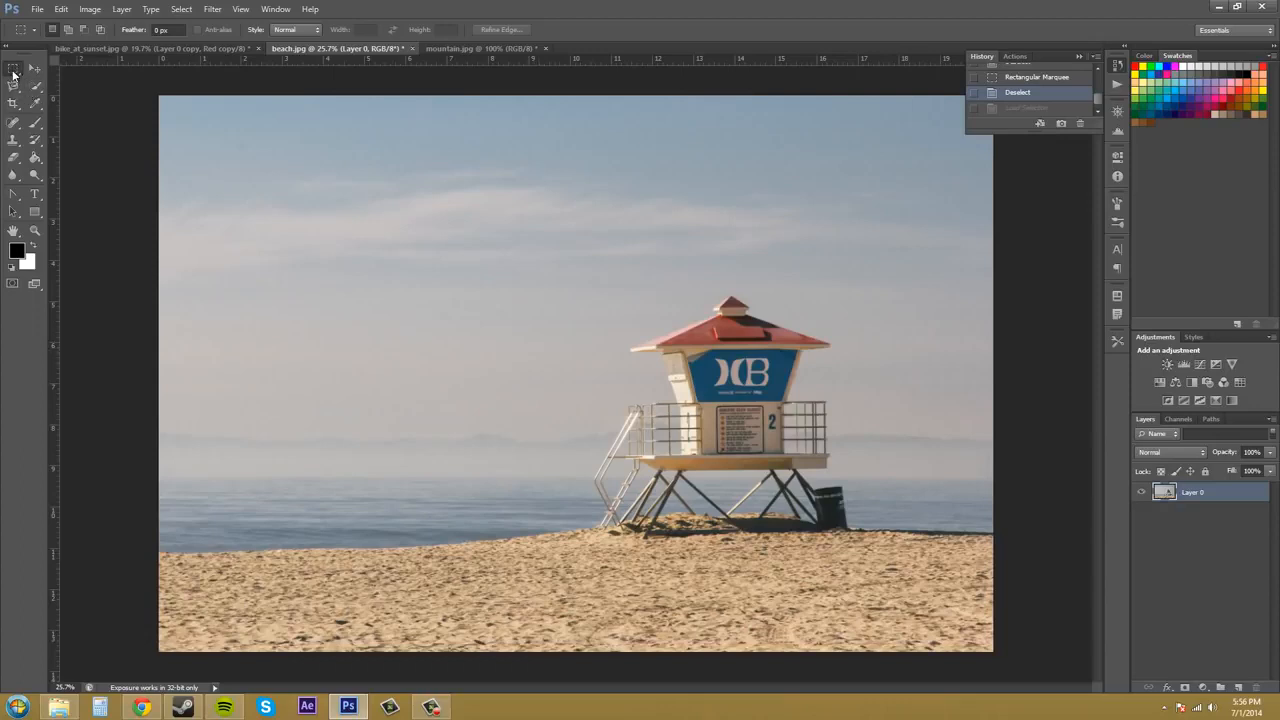
{"action": "right_click", "coordinate": [13, 75]}
{"action": "left_click", "coordinate": [70, 66]}
{"action": "left_click_drag", "start_coordinate": [548, 293], "coordinate": [906, 550]}
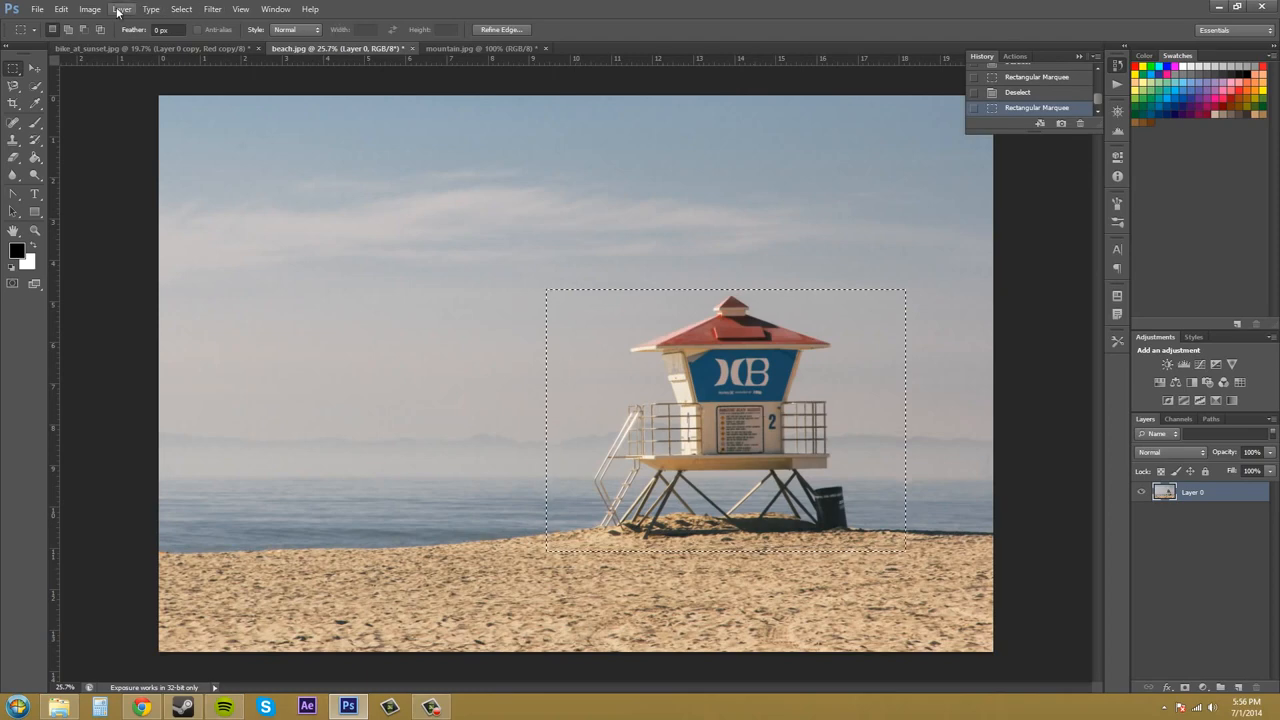
{"action": "left_click", "coordinate": [178, 9]}
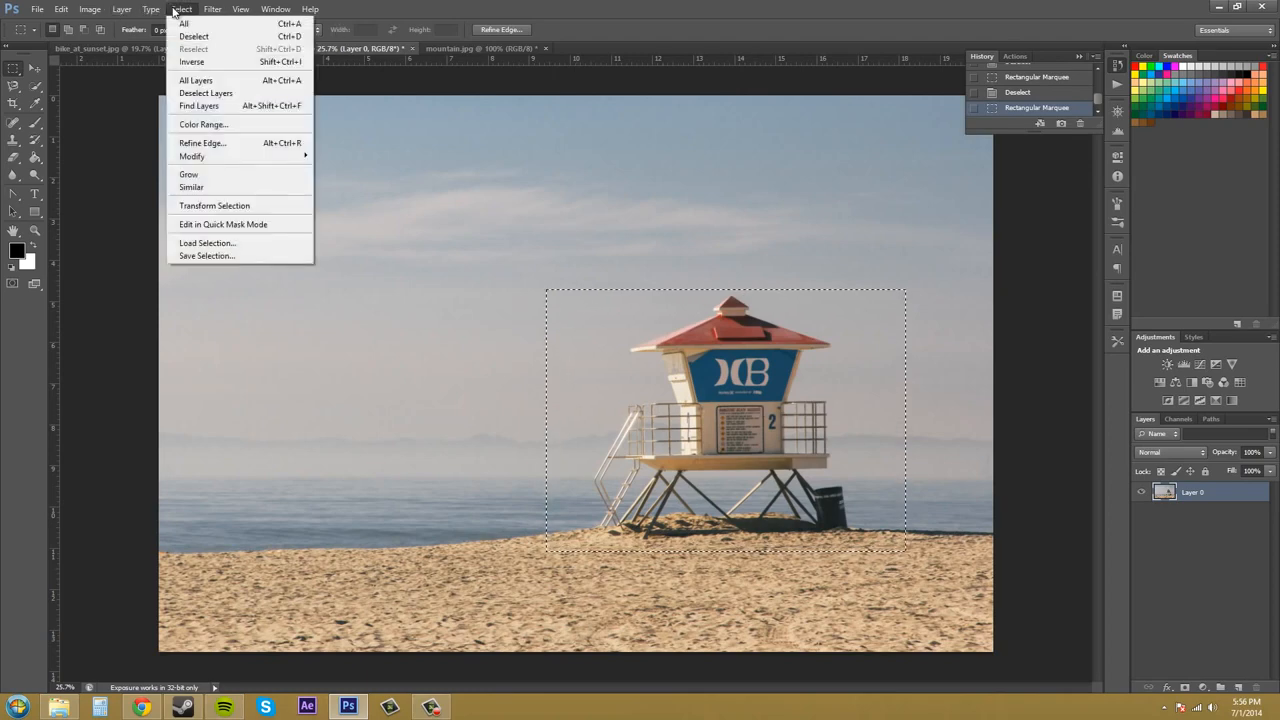
{"action": "mouse_move", "coordinate": [89, 9]}
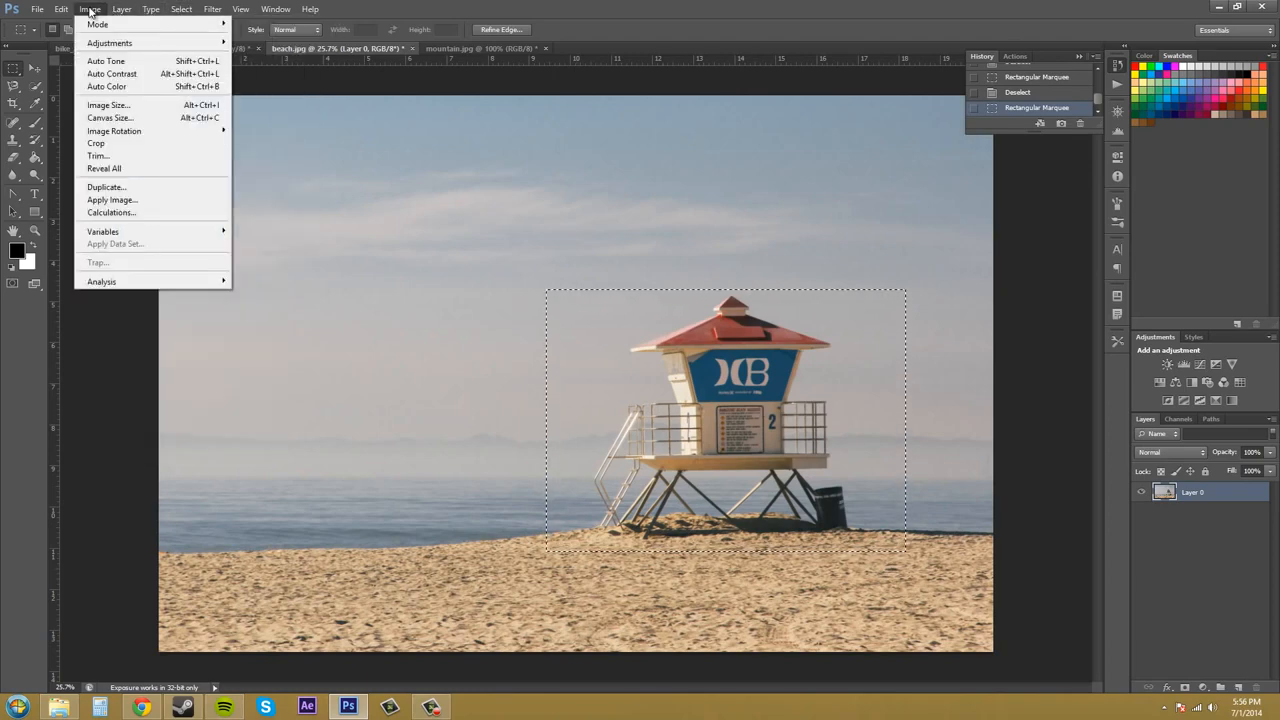
{"action": "left_click", "coordinate": [116, 146]}
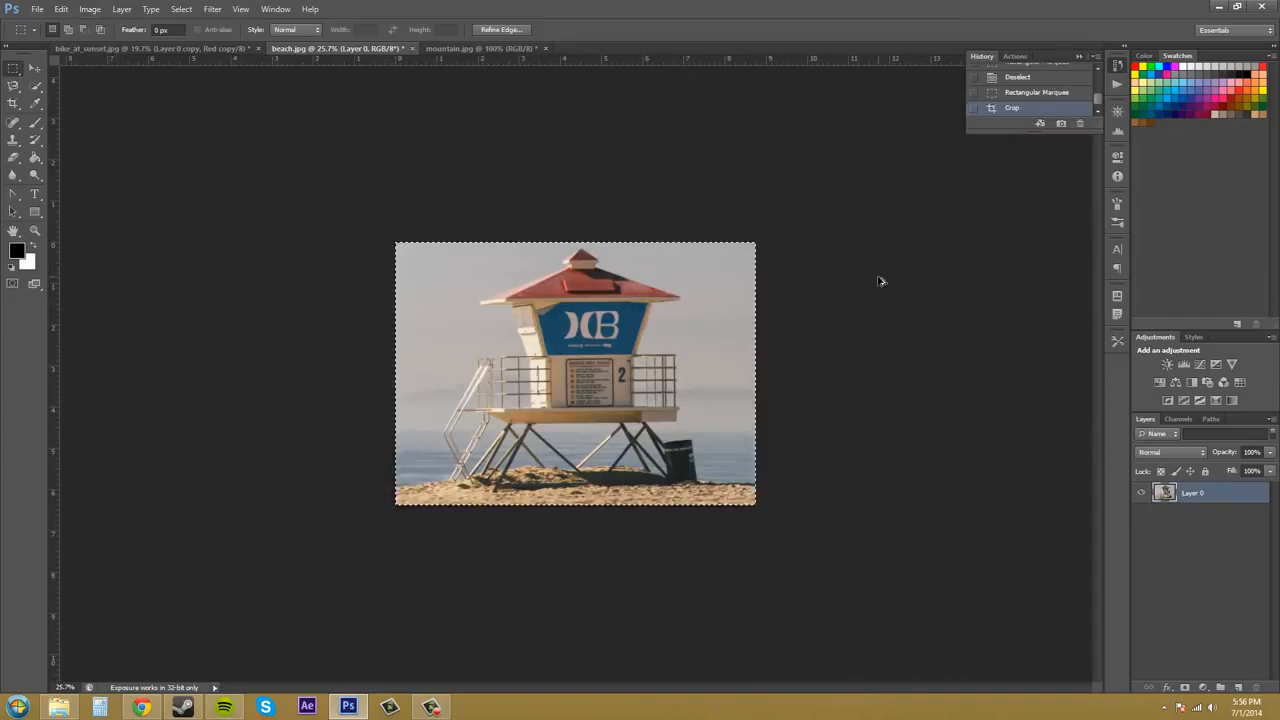
Undo the marquee-based crop and clear the rectangular selection
{"action": "key", "text": "ctrl+z"}
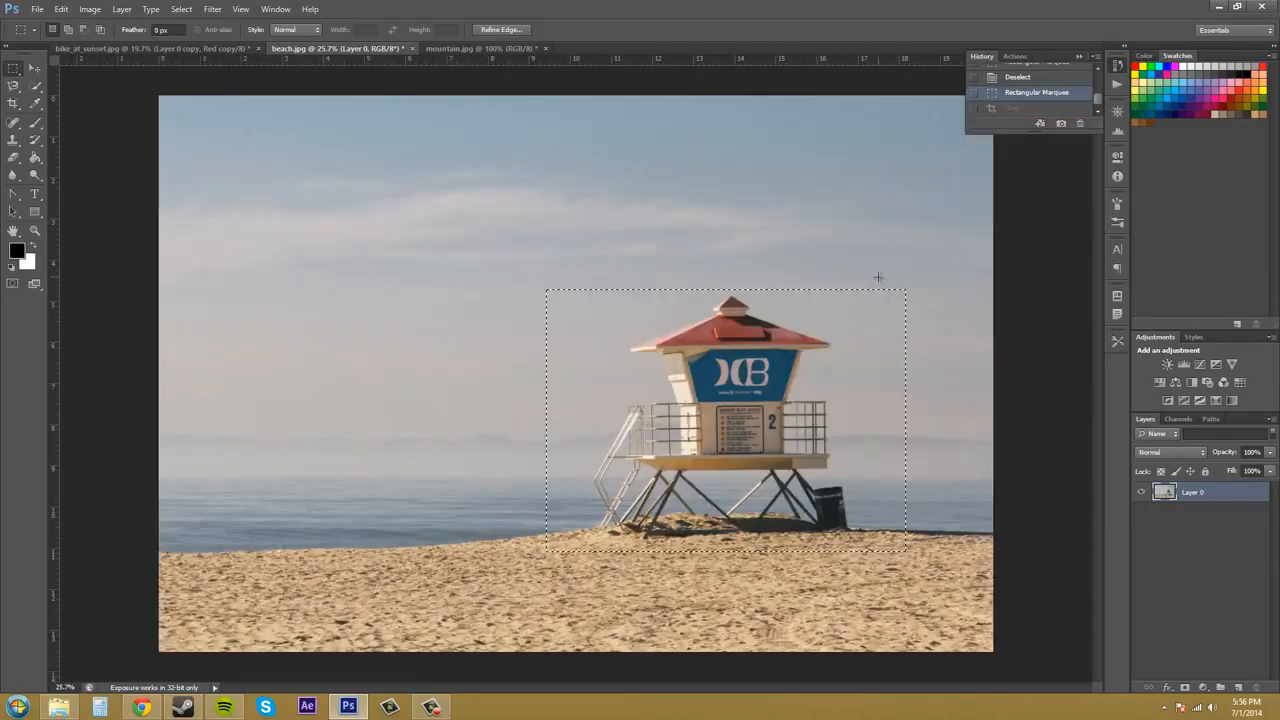
{"action": "key", "text": "ctrl+d"}
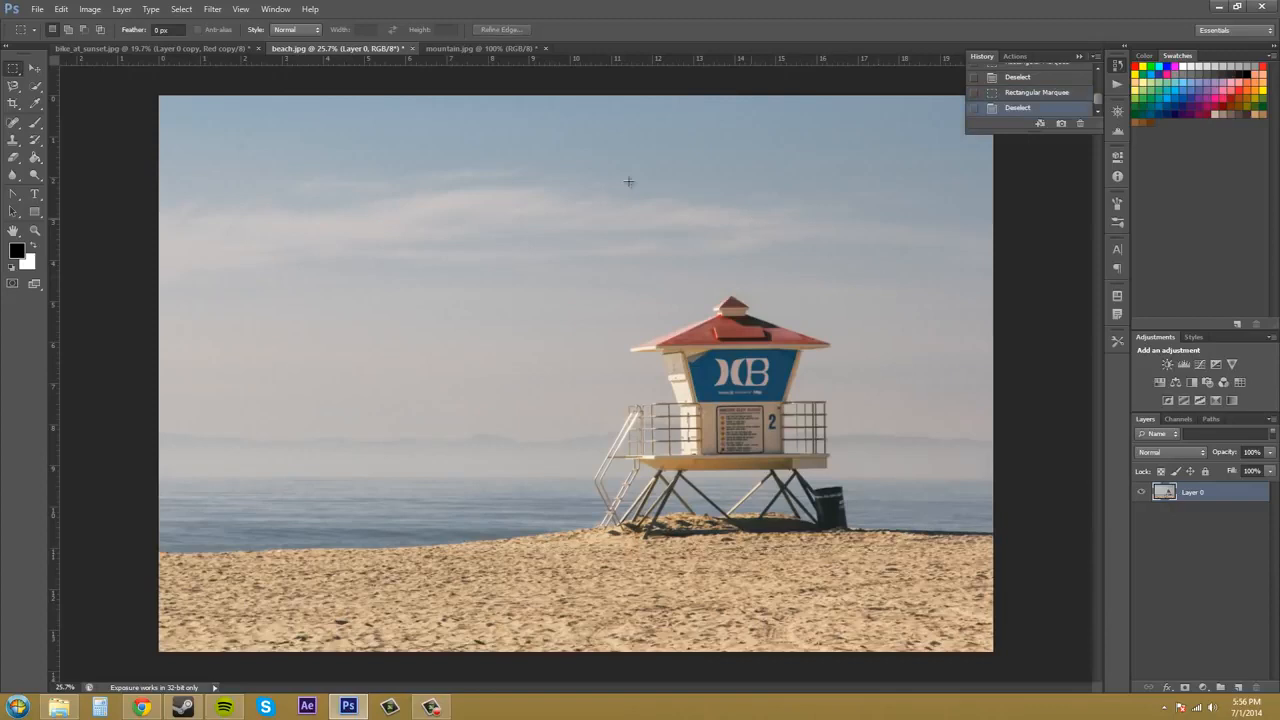
Draw a loose freehand lasso selection around the lifeguard tower and crop the image to it
{"action": "left_click", "coordinate": [14, 87]}
{"action": "left_click", "coordinate": [66, 86]}
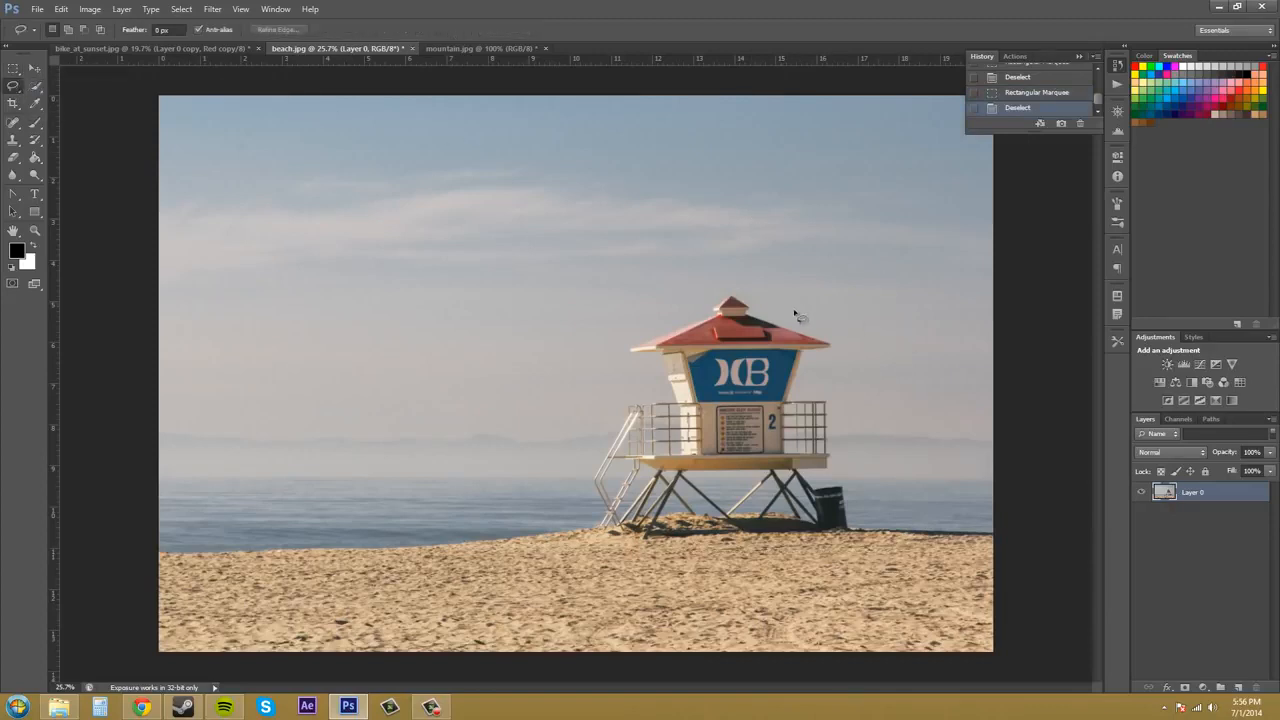
{"action": "mouse_move", "coordinate": [792, 312]}
{"action": "left_mouse_down"}
{"action": "mouse_move", "coordinate": [715, 262]}
{"action": "mouse_move", "coordinate": [677, 294]}
{"action": "mouse_move", "coordinate": [569, 285]}
{"action": "mouse_move", "coordinate": [539, 363]}
{"action": "mouse_move", "coordinate": [605, 404]}
{"action": "mouse_move", "coordinate": [542, 473]}
{"action": "mouse_move", "coordinate": [621, 576]}
{"action": "mouse_move", "coordinate": [844, 551]}
{"action": "mouse_move", "coordinate": [922, 521]}
{"action": "mouse_move", "coordinate": [891, 430]}
{"action": "mouse_move", "coordinate": [881, 335]}
{"action": "mouse_move", "coordinate": [833, 302]}
{"action": "mouse_move", "coordinate": [791, 312]}
{"action": "left_mouse_up"}
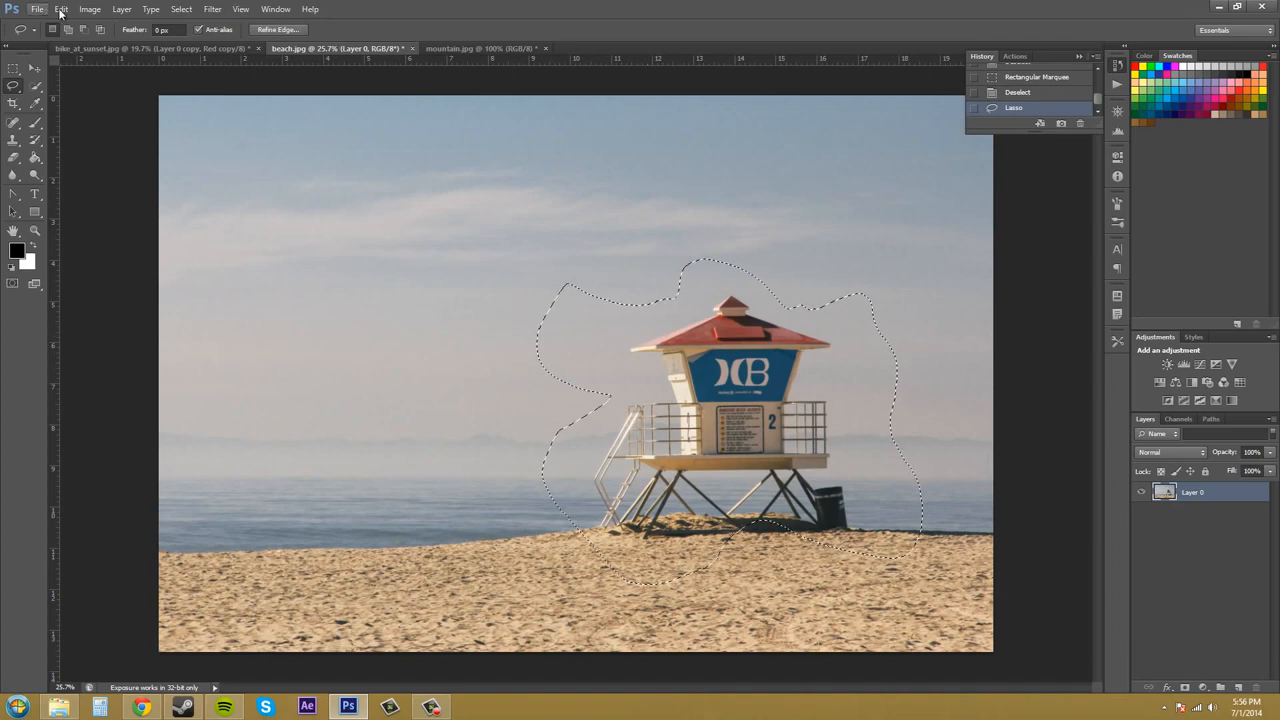
{"action": "left_click", "coordinate": [89, 10]}
{"action": "left_click", "coordinate": [96, 143]}
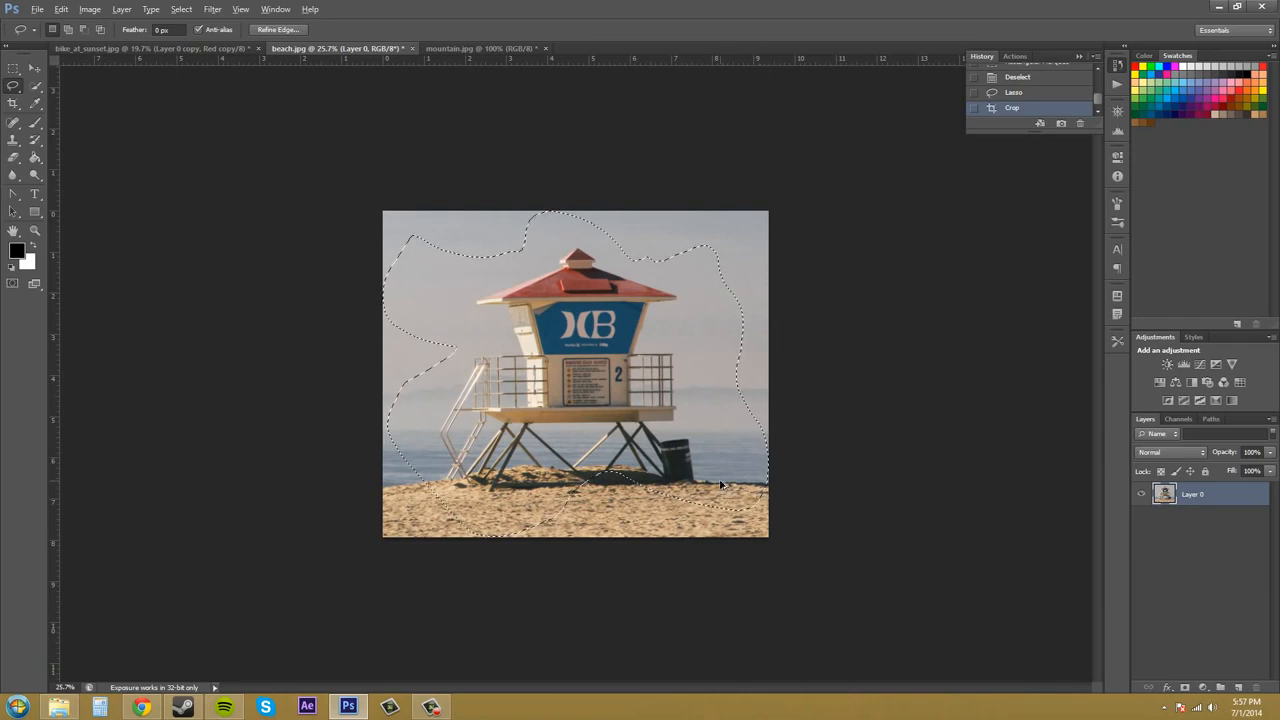
Undo the lasso-based crop and deselect the freehand outline
{"action": "key", "text": "ctrl+z"}
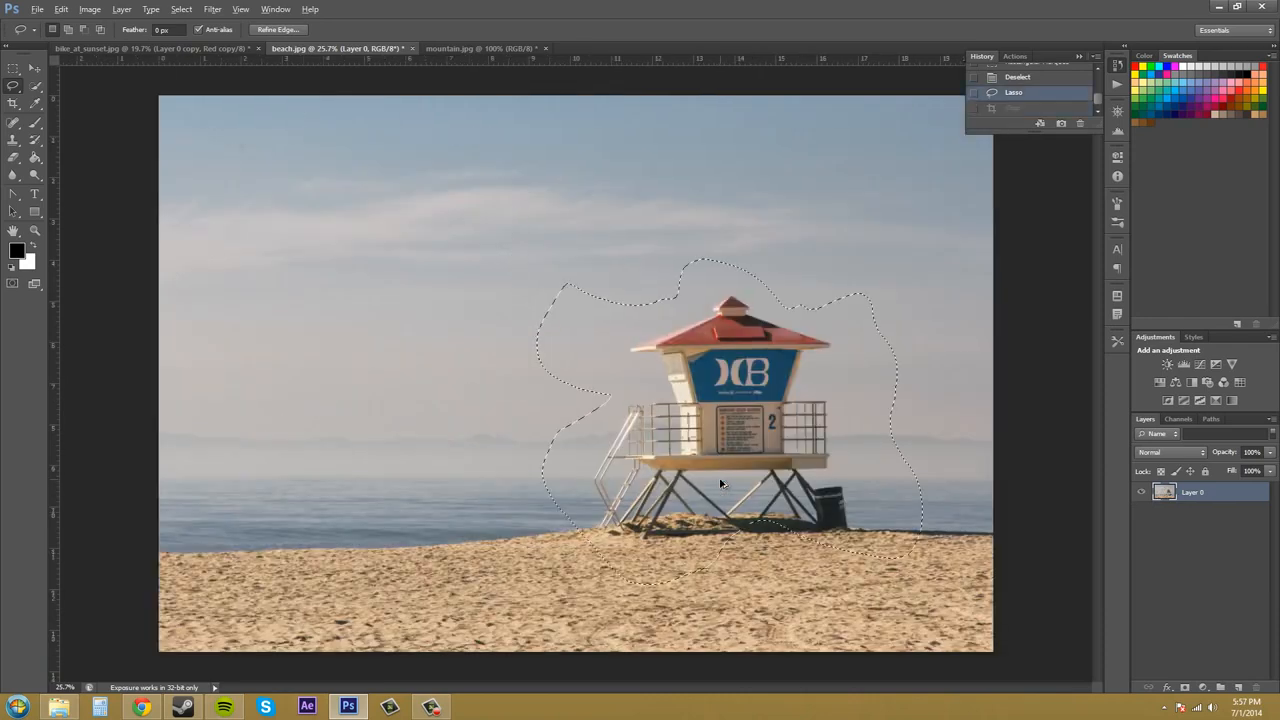
{"action": "left_click", "coordinate": [118, 9]}
{"action": "left_click", "coordinate": [118, 9]}
{"action": "left_click", "coordinate": [181, 9]}
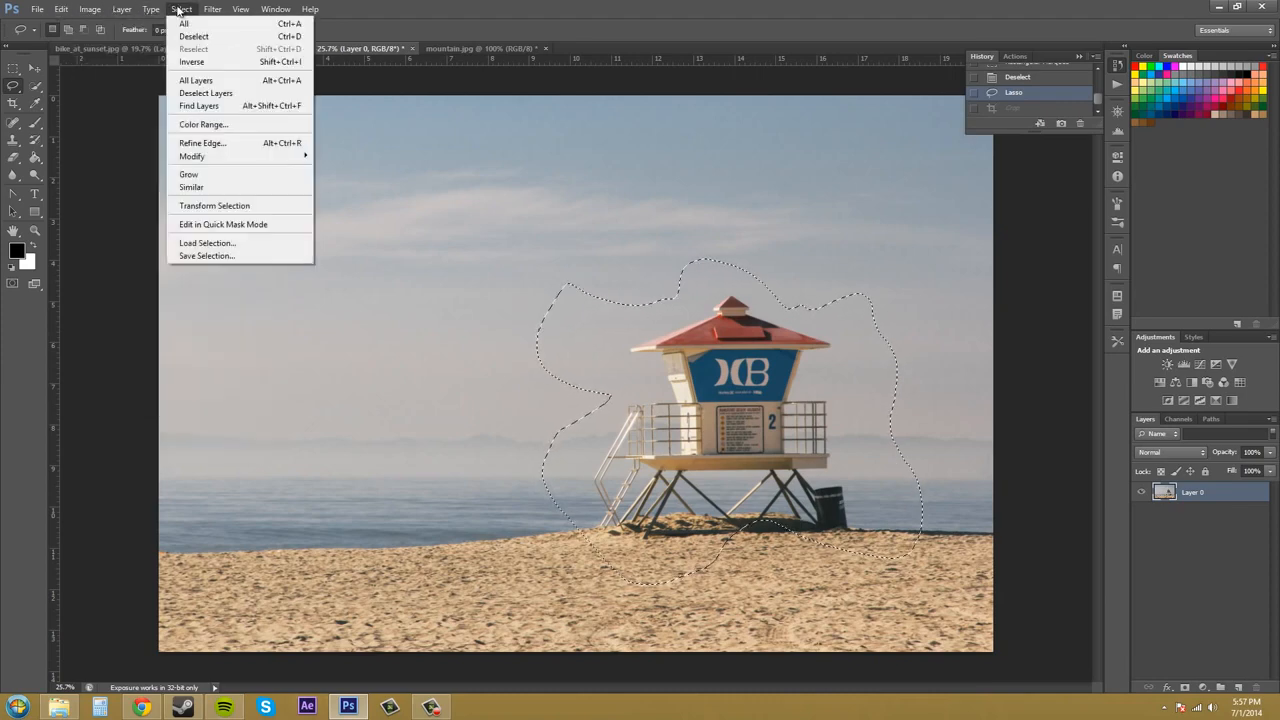
{"action": "left_click", "coordinate": [189, 37]}
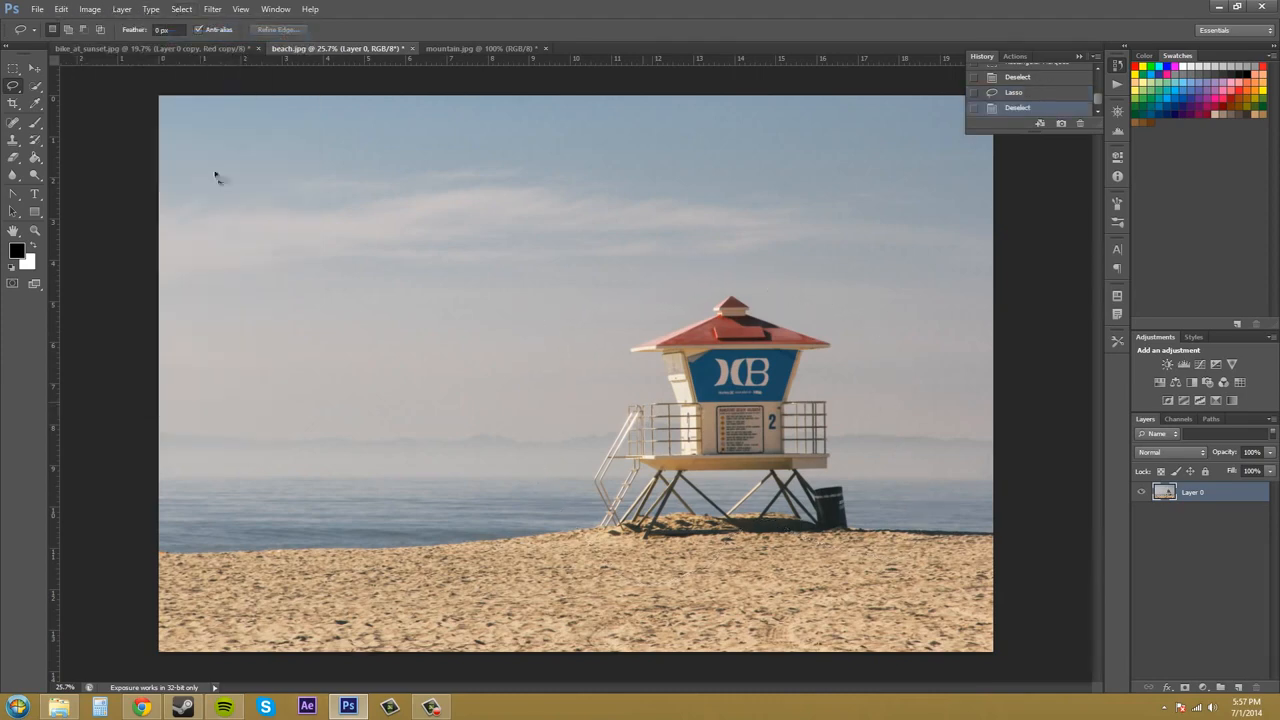
Crop the image tightly around the lifeguard tower with the Crop tool, using an unconstrained frame
{"action": "left_click", "coordinate": [14, 105]}
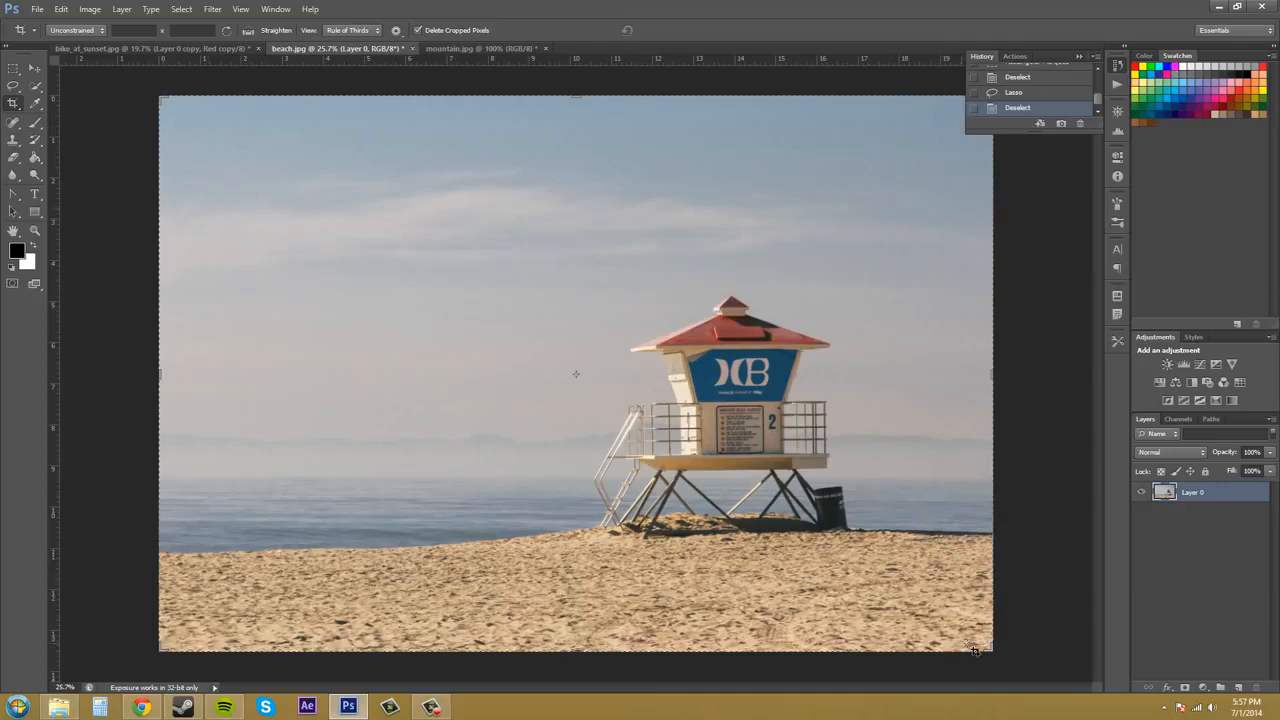
{"action": "left_click_drag", "start_coordinate": [989, 648], "coordinate": [940, 604]}
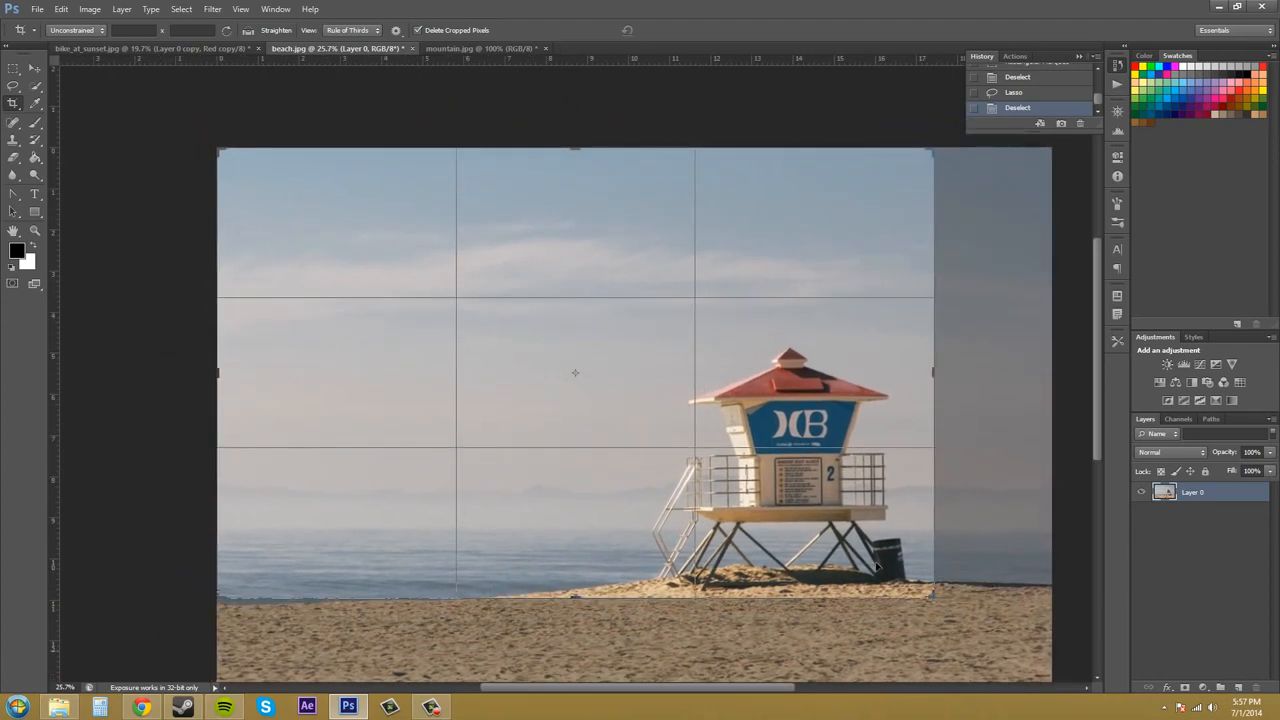
{"action": "left_click_drag", "start_coordinate": [220, 155], "coordinate": [431, 248]}
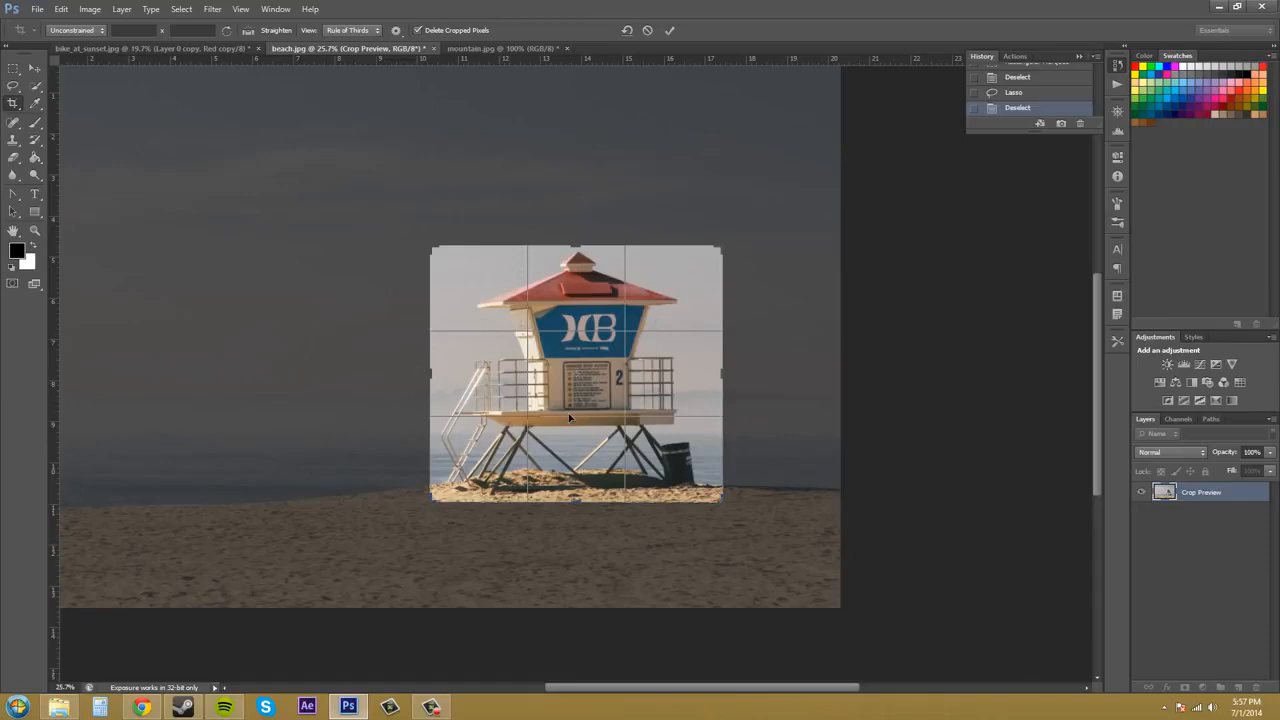
{"action": "key", "text": "Return"}
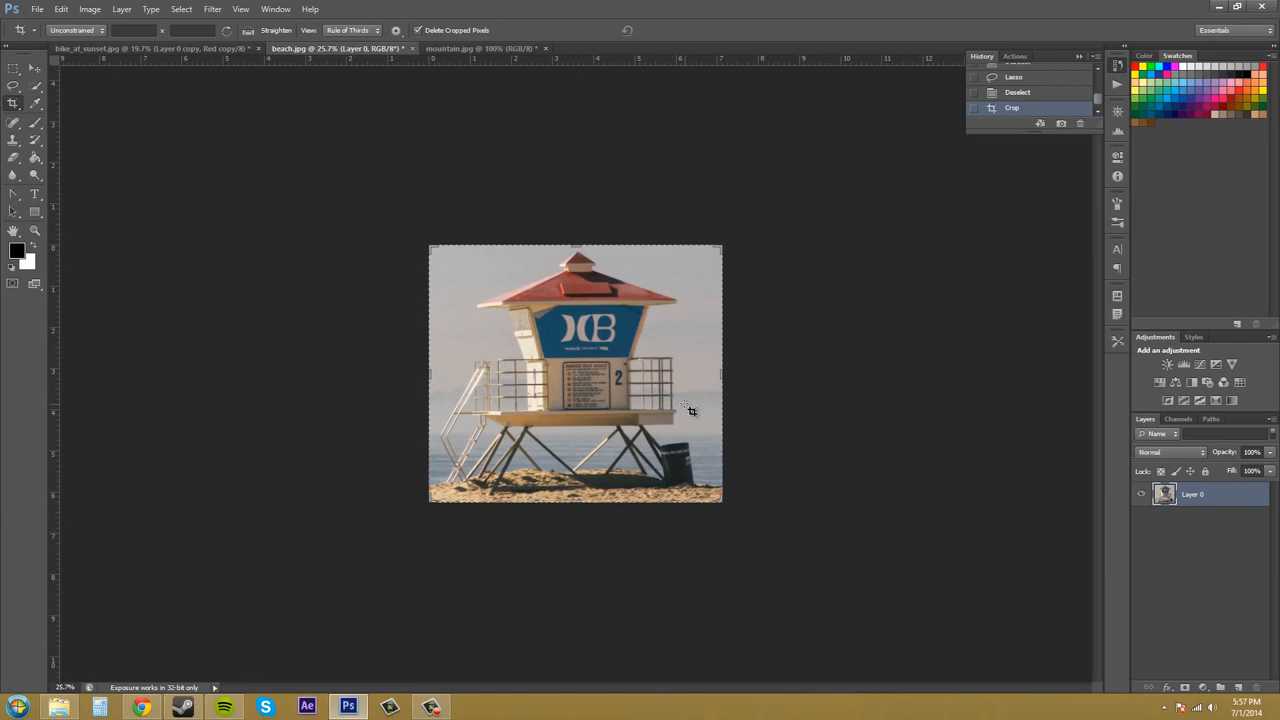
Undo the Crop tool's crop to restore the full beach image, leaving no selection active
{"action": "key", "text": "ctrl+alt+z"}
{"action": "key", "text": "ctrl+alt+z"}
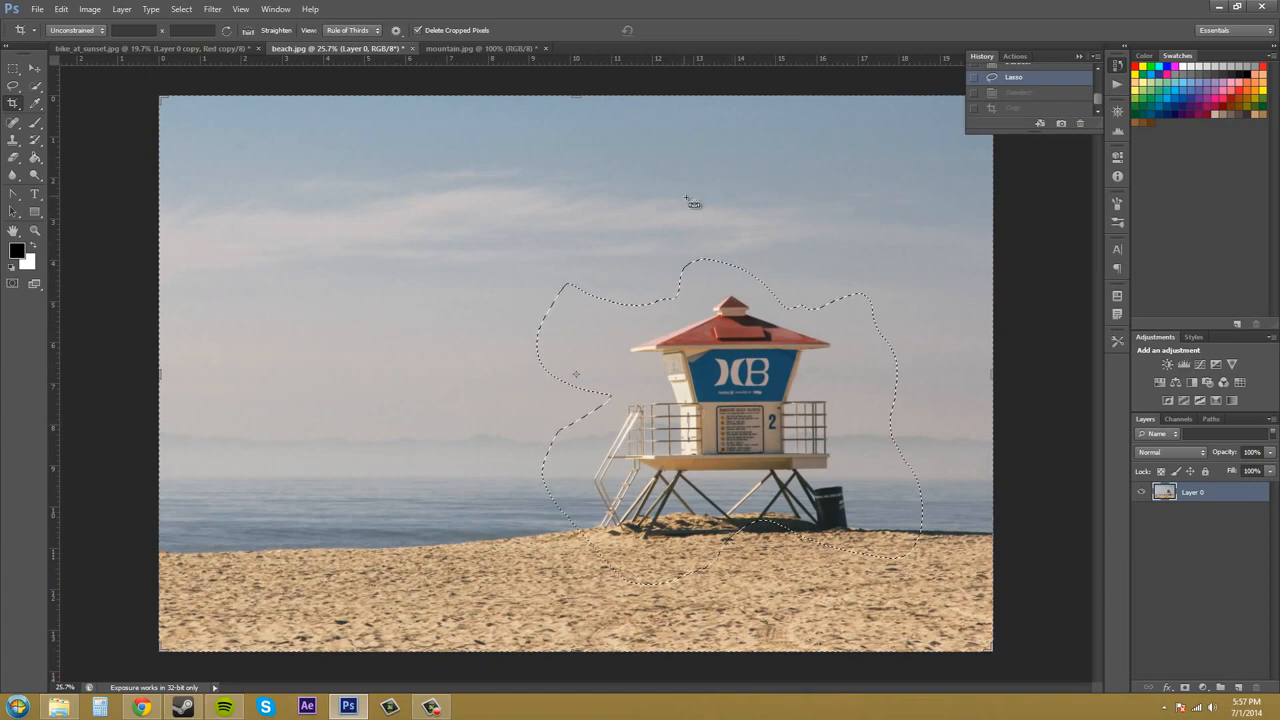
{"action": "key", "text": "ctrl+d"}
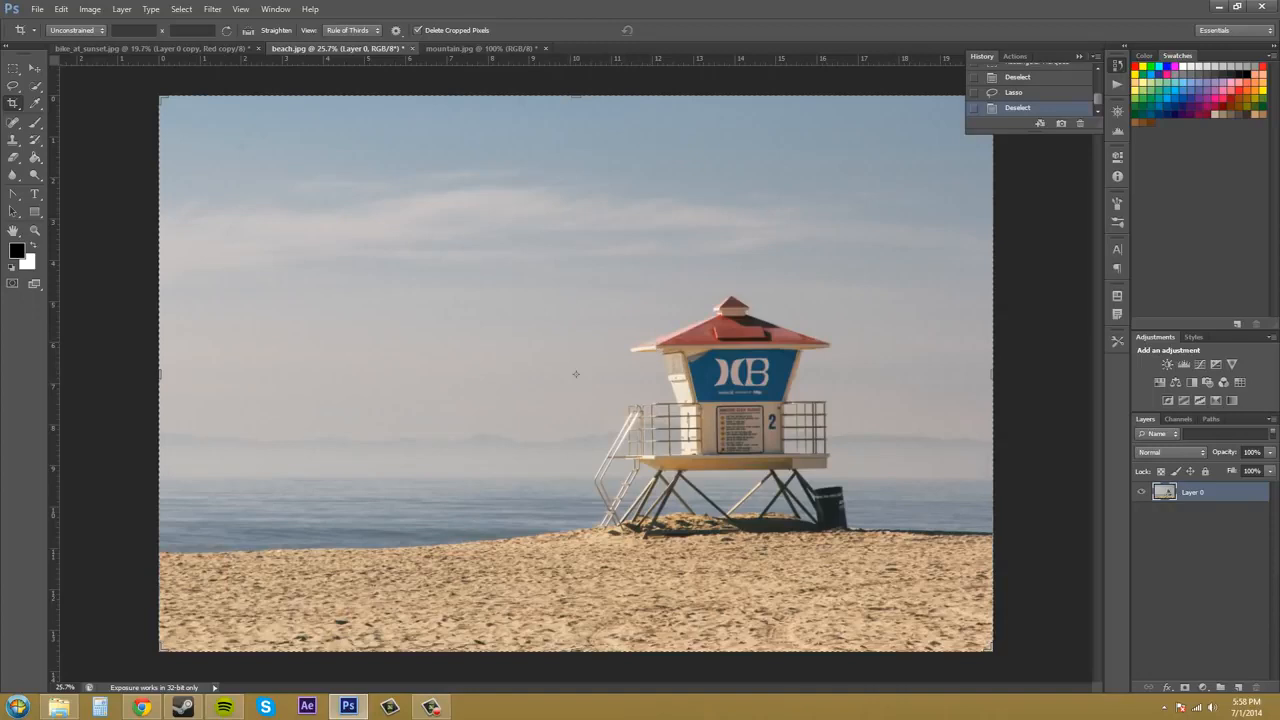
Set a 15 x 15 crop aspect ratio and shift the image so the lifeguard tower sits nearer the frame's centre
{"action": "key", "text": "F10"}
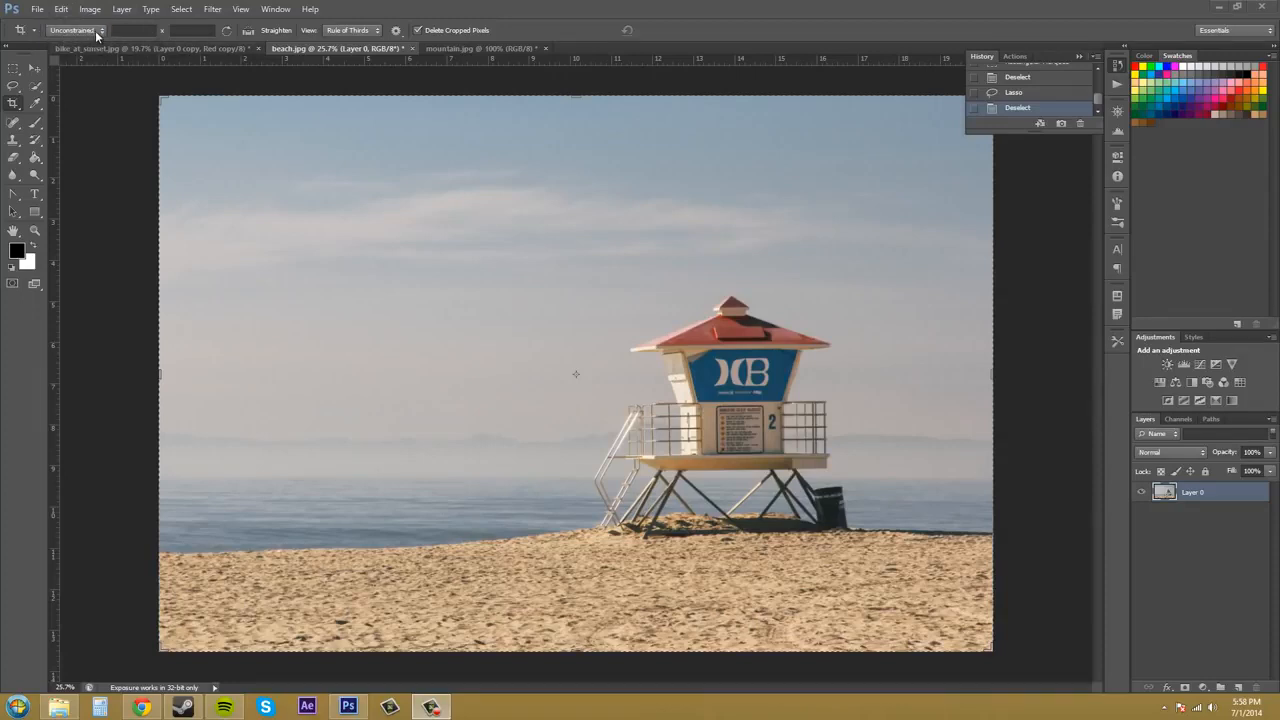
{"action": "left_click", "coordinate": [99, 35]}
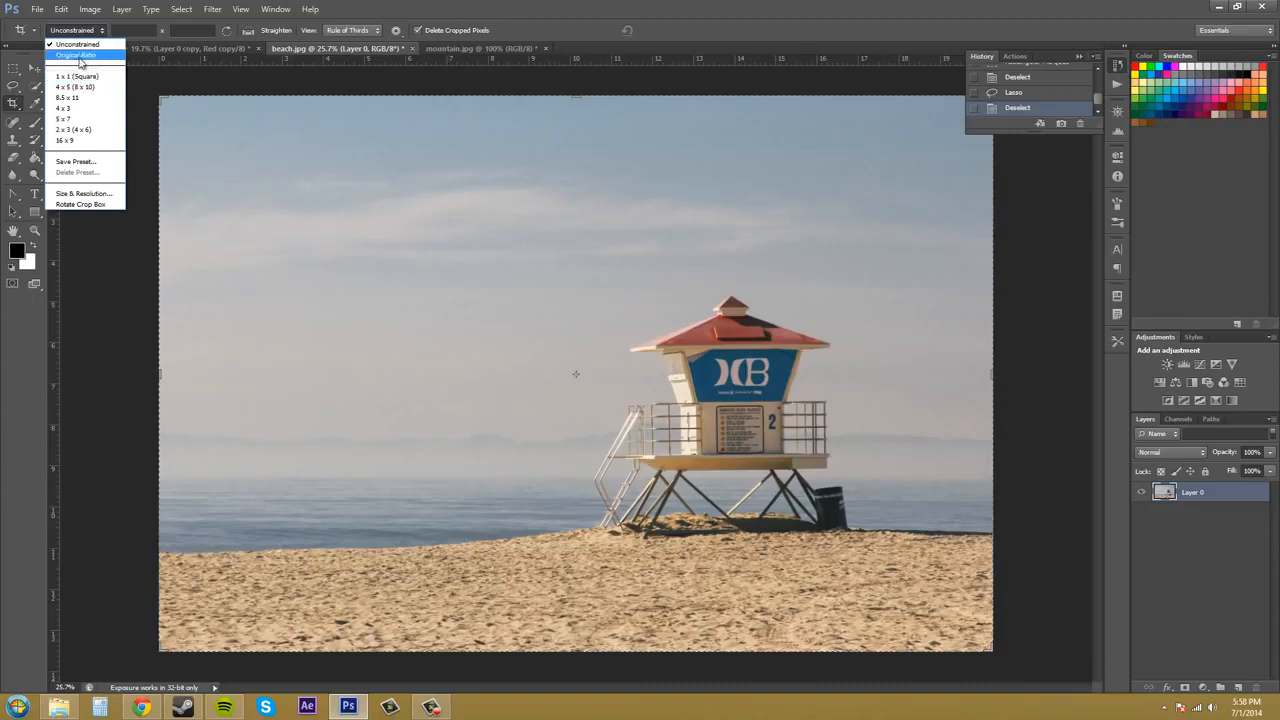
{"action": "left_click", "coordinate": [80, 55]}
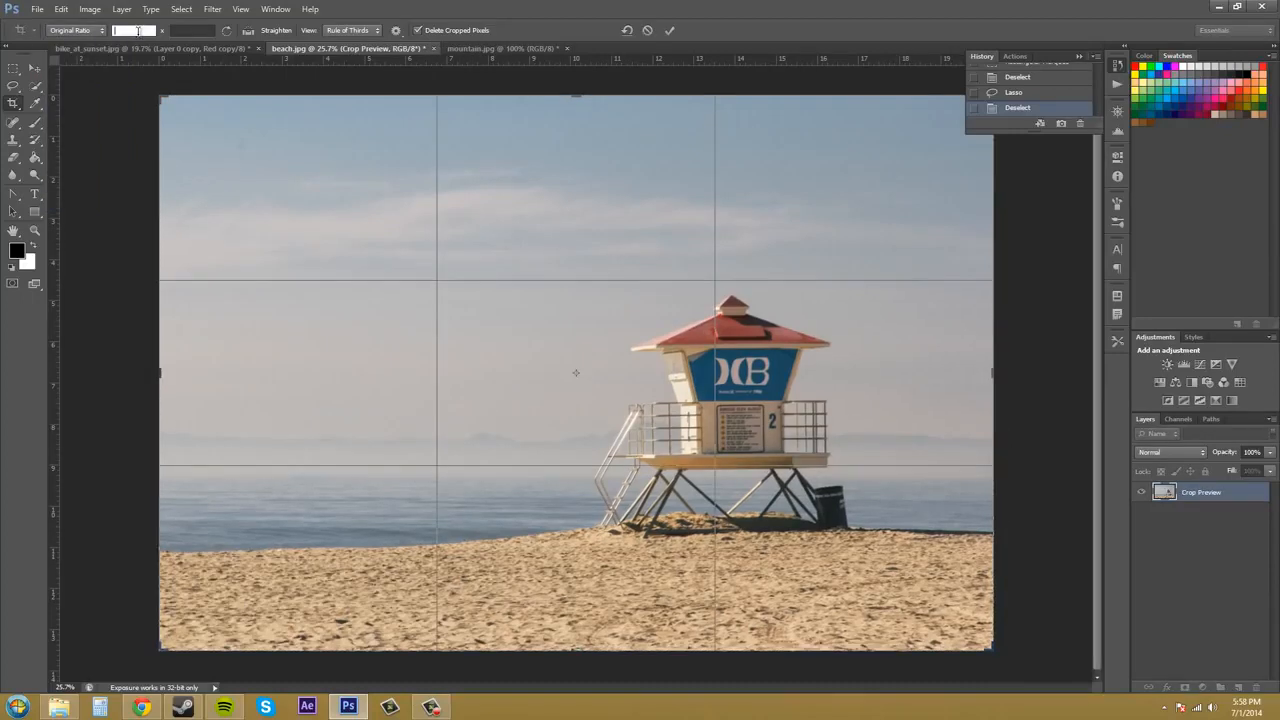
{"action": "type", "text": "15"}
{"action": "left_click", "coordinate": [179, 31]}
{"action": "type", "text": "15"}
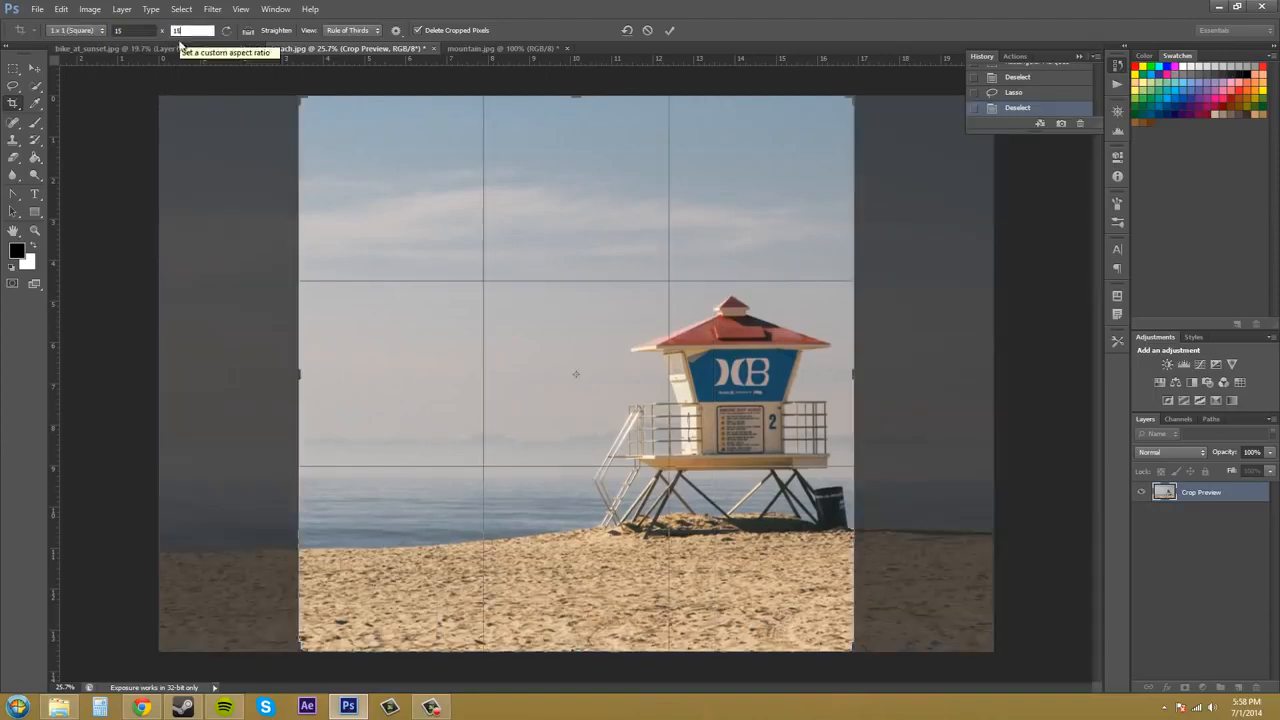
{"action": "left_click", "coordinate": [953, 393]}
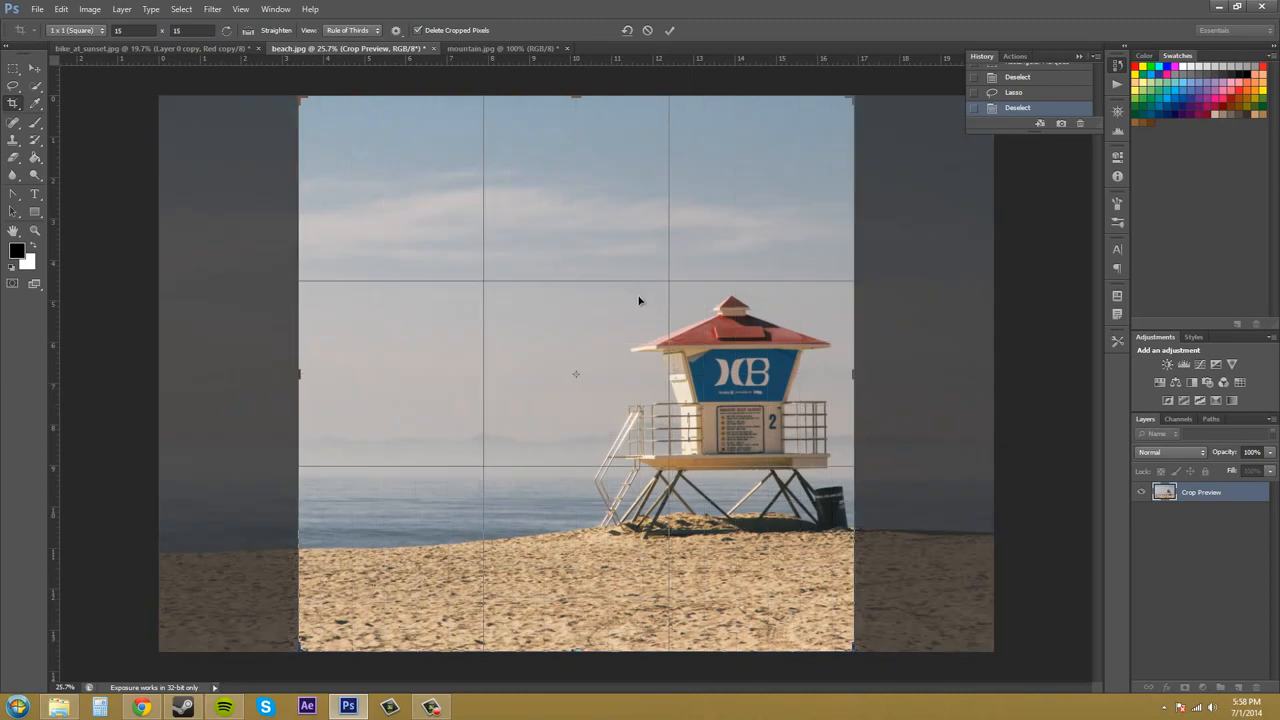
{"action": "left_click_drag", "start_coordinate": [668, 315], "coordinate": [586, 311]}
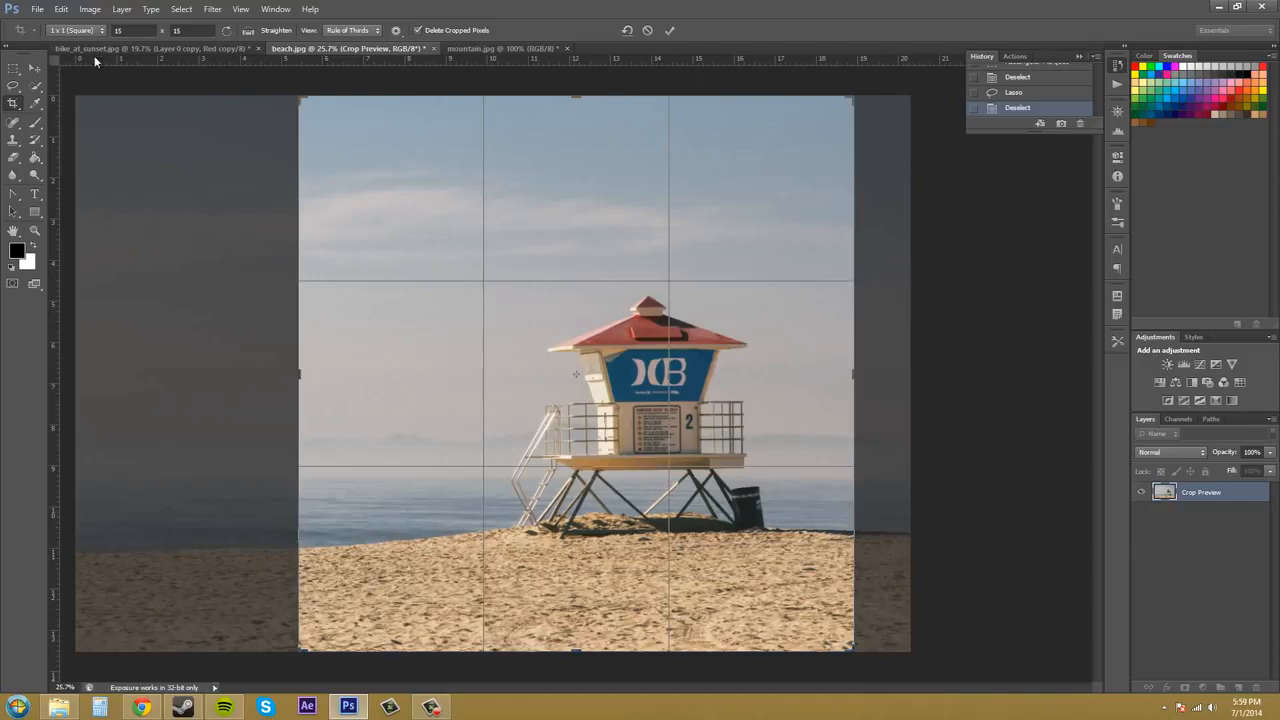
Choose the 1 x 1 (Square) crop preset and change its ratio to a custom 3 x 6
{"action": "left_click", "coordinate": [78, 32]}
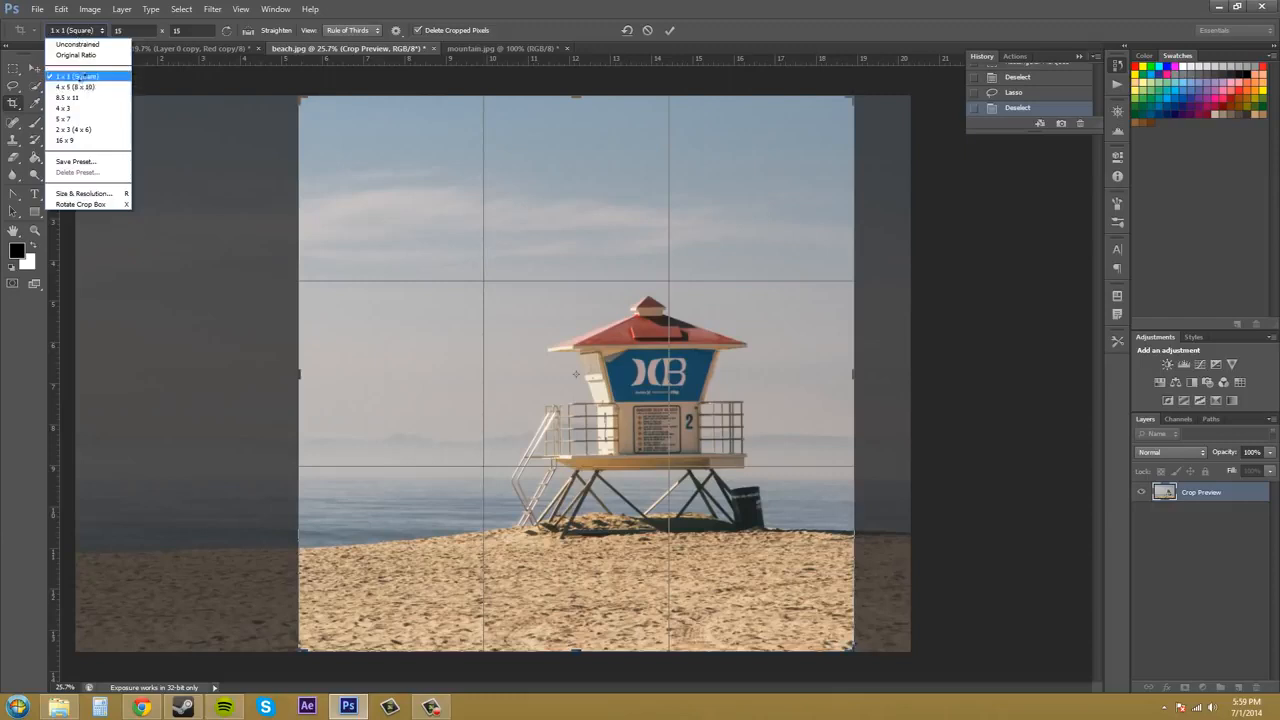
{"action": "left_click", "coordinate": [82, 76]}
{"action": "left_click", "coordinate": [135, 30]}
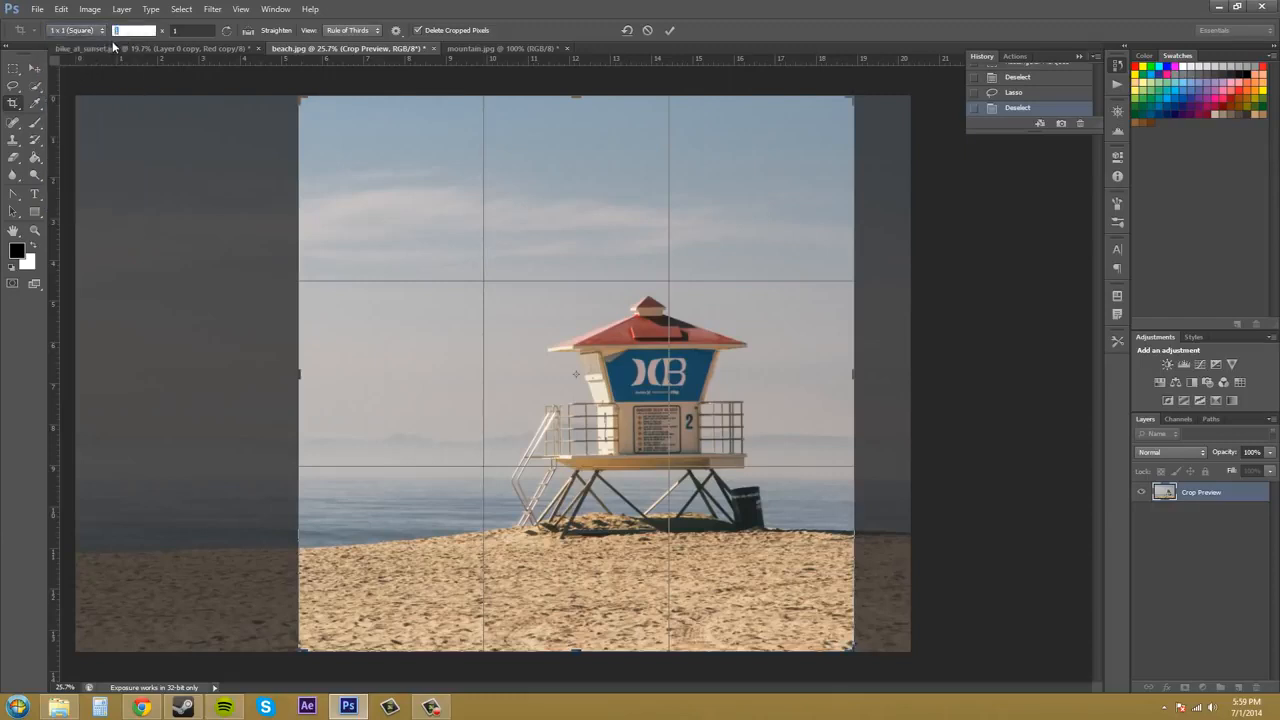
{"action": "type", "text": "3"}
{"action": "left_click", "coordinate": [192, 31]}
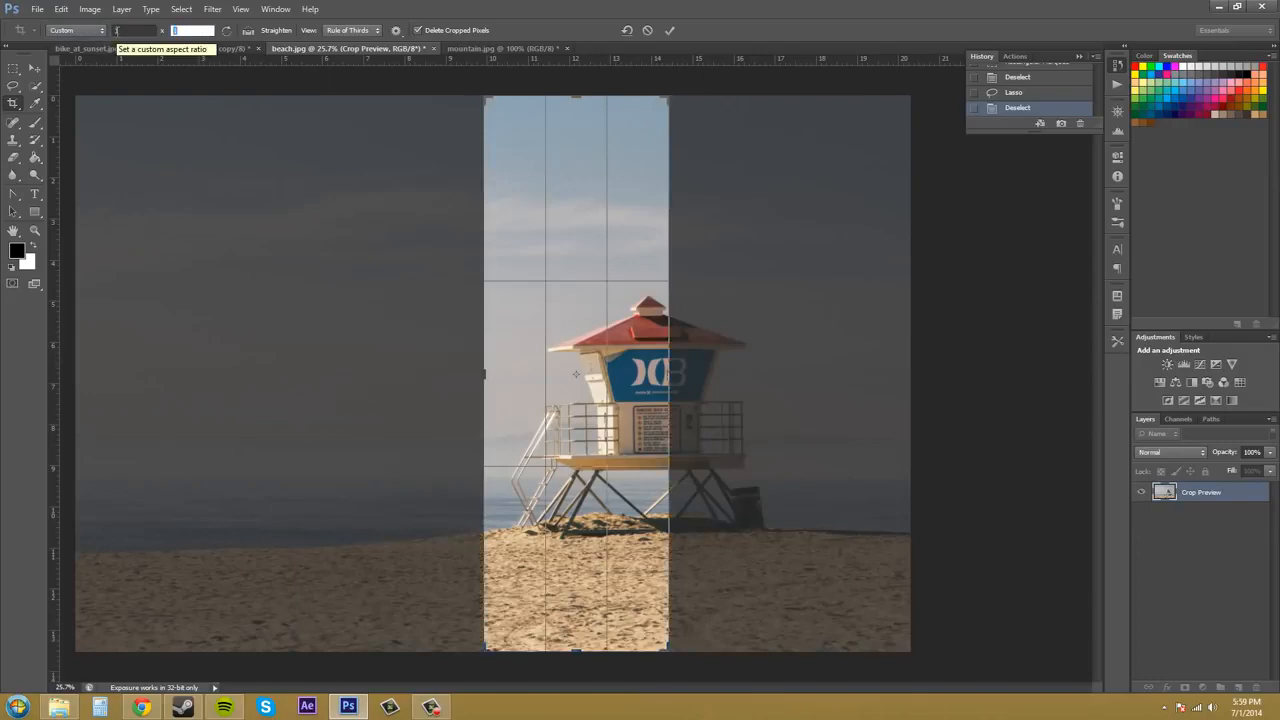
{"action": "type", "text": "6"}
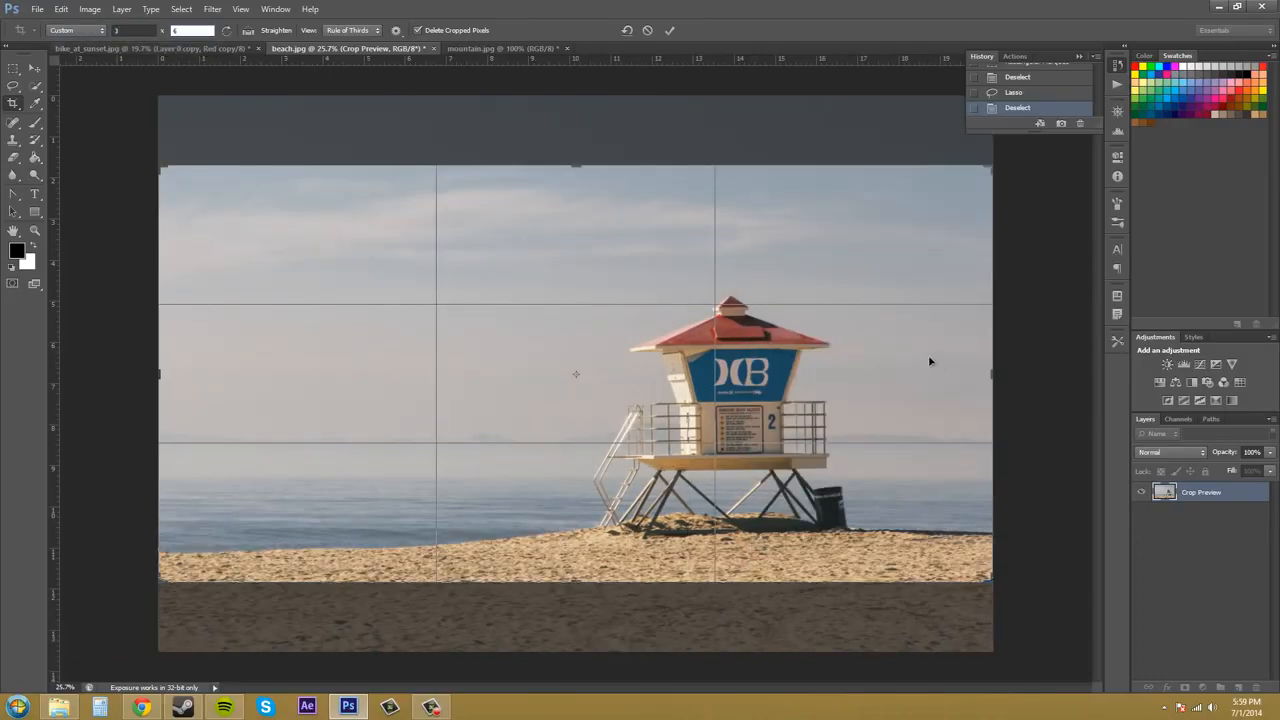
Change the crop ratio from the custom proportions to Unconstrained
{"action": "left_click", "coordinate": [93, 32]}
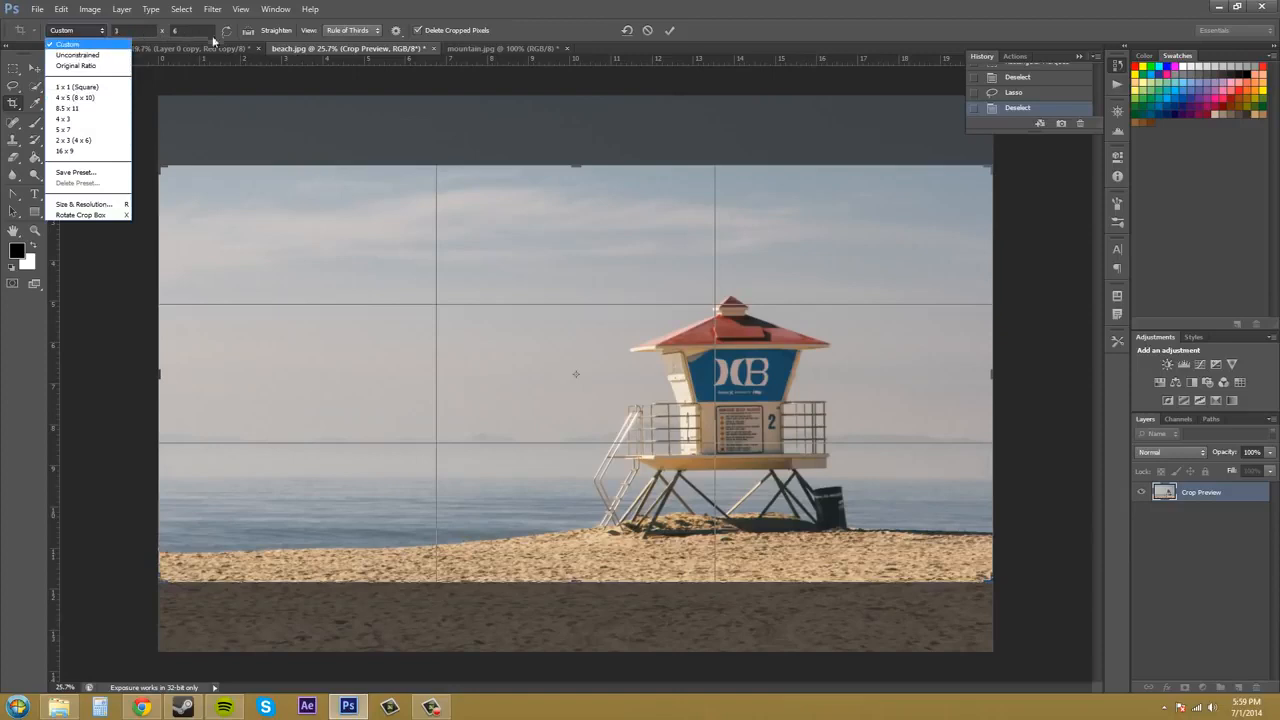
{"action": "left_click", "coordinate": [138, 32]}
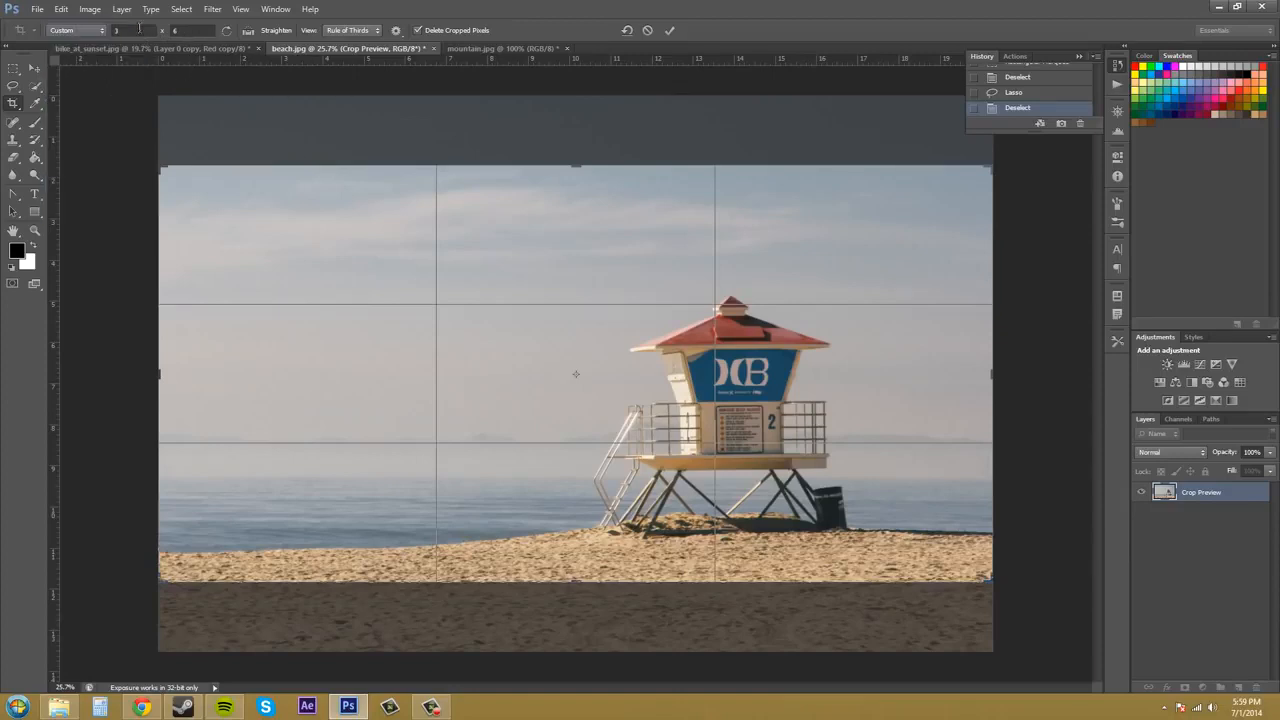
{"action": "left_click", "coordinate": [135, 29]}
{"action": "left_click", "coordinate": [75, 30]}
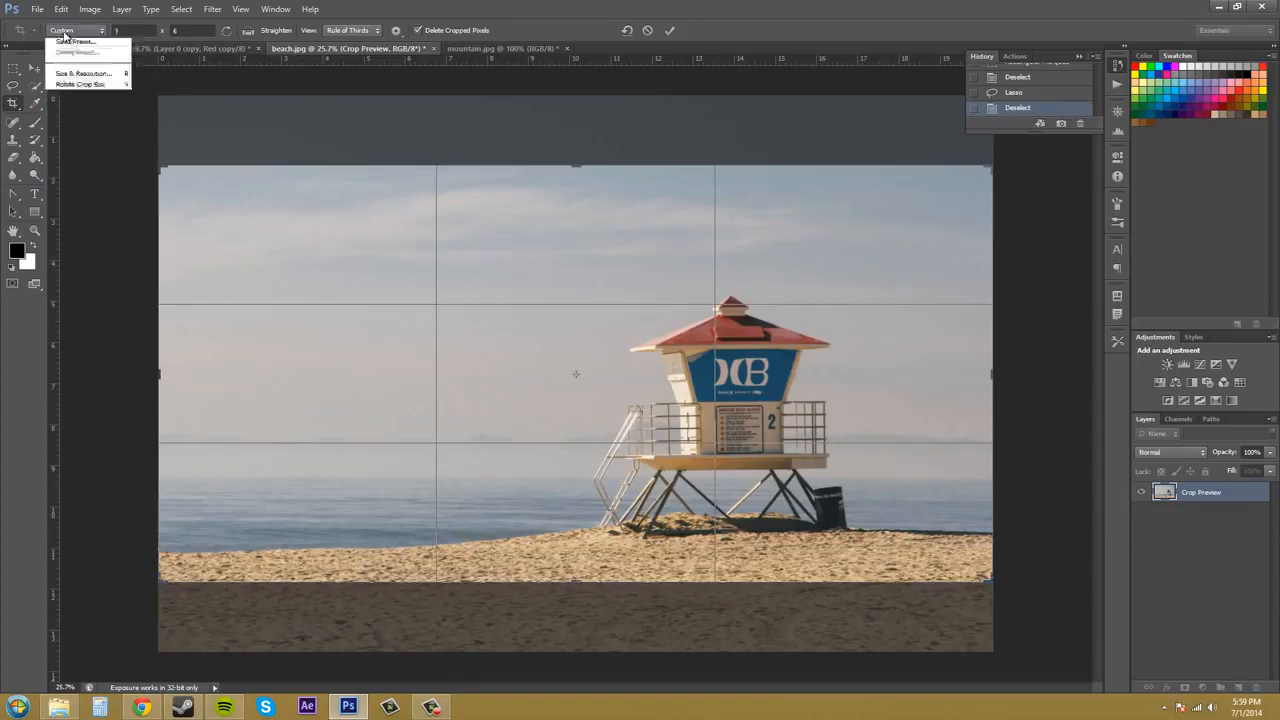
{"action": "left_click", "coordinate": [77, 52]}
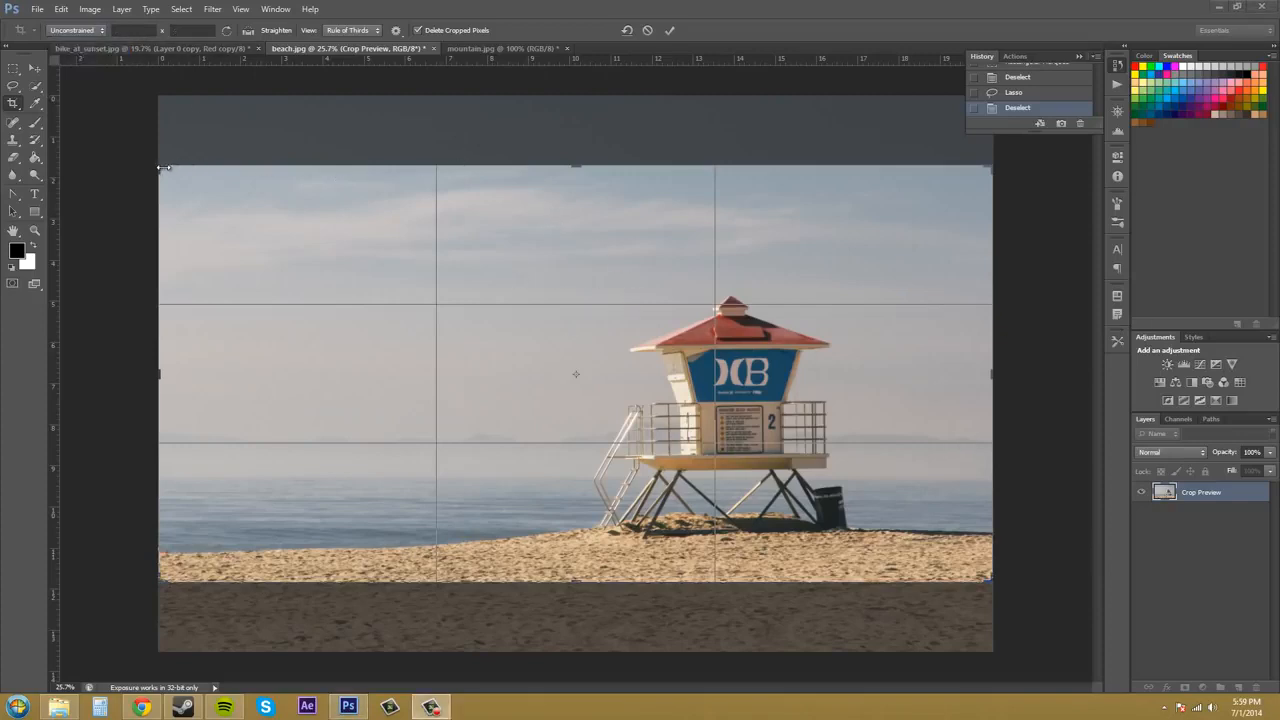
Tighten the crop frame around the lifeguard tower and swap its orientation to portrait
{"action": "left_click_drag", "start_coordinate": [164, 168], "coordinate": [478, 177]}
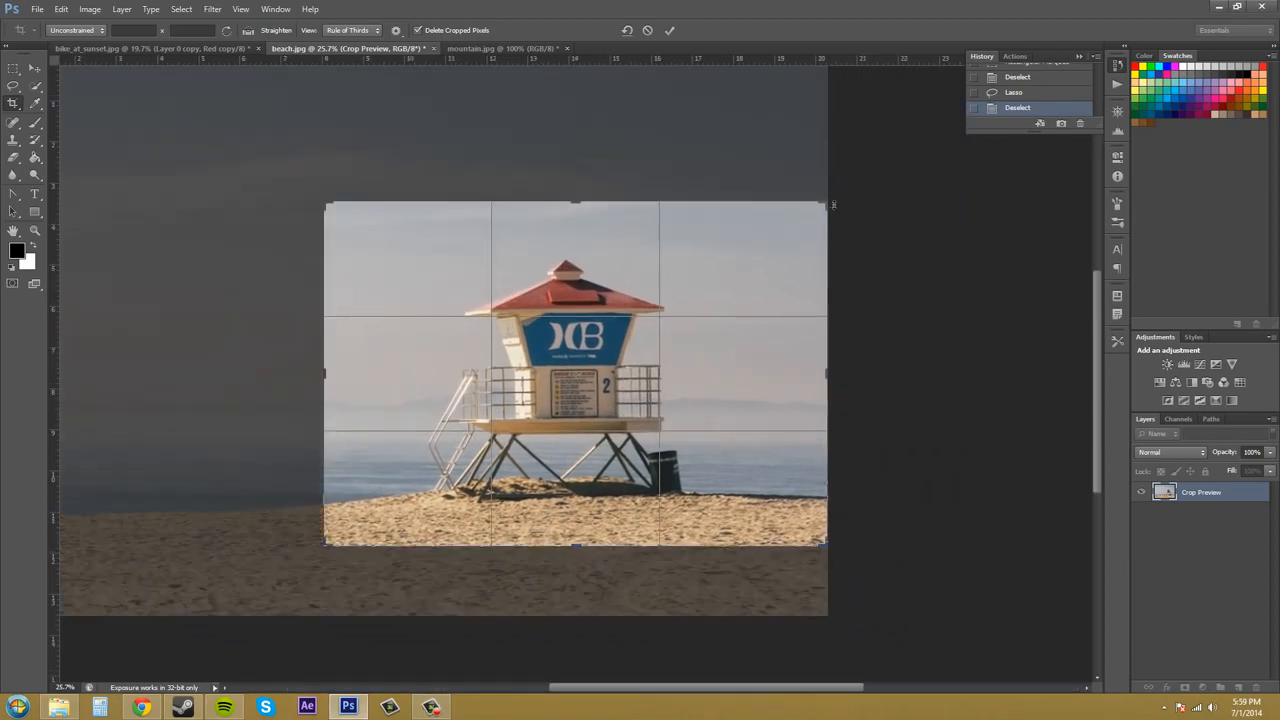
{"action": "left_click_drag", "start_coordinate": [808, 208], "coordinate": [790, 196]}
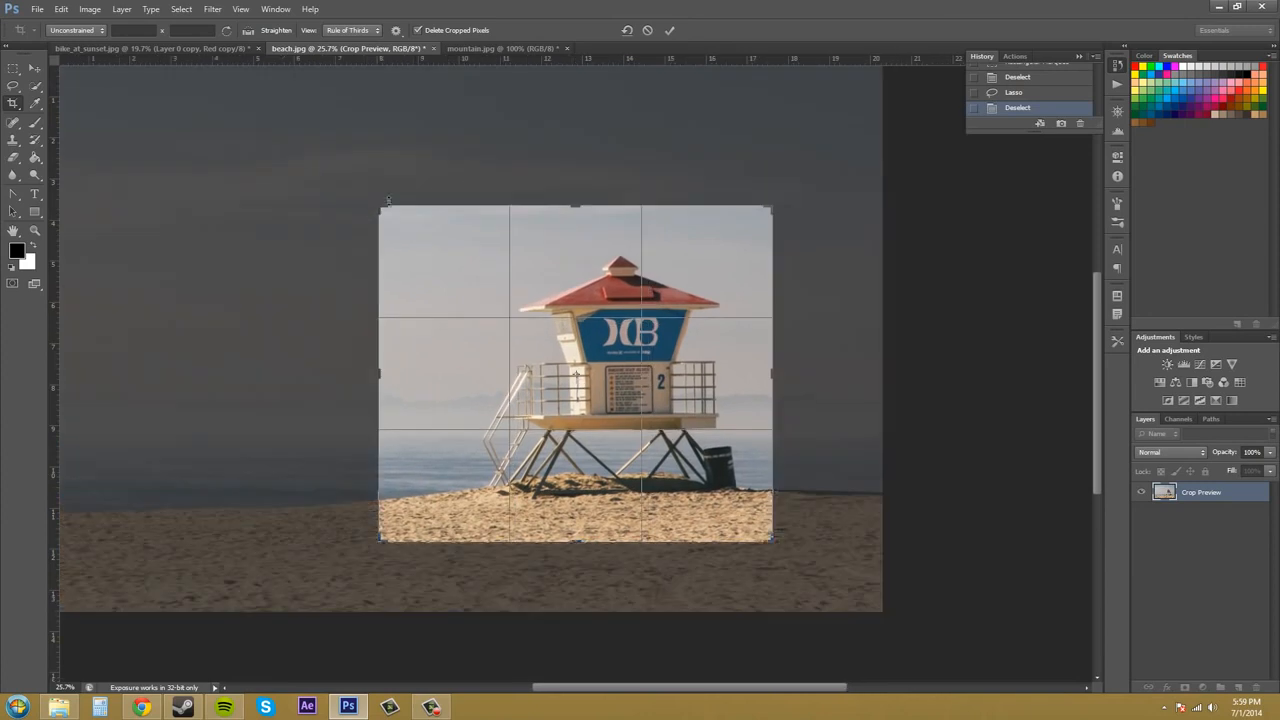
{"action": "left_click", "coordinate": [228, 33]}
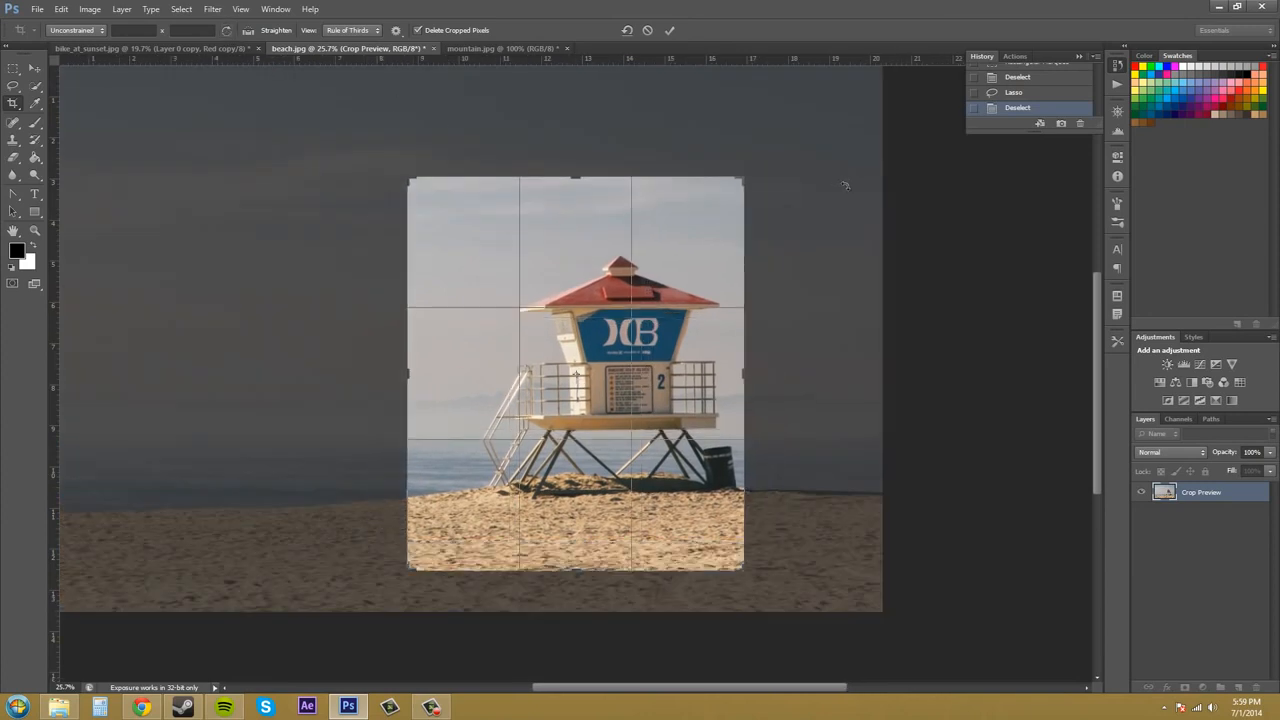
Apply a crop with the image rotated counterclockwise and repositioned inside the portrait frame, and undo that crop
{"action": "left_click_drag", "start_coordinate": [757, 171], "coordinate": [623, 184]}
{"action": "mouse_move", "coordinate": [624, 350]}
{"action": "left_mouse_down"}
{"action": "mouse_move", "coordinate": [693, 350]}
{"action": "mouse_move", "coordinate": [607, 332]}
{"action": "mouse_move", "coordinate": [521, 340]}
{"action": "mouse_move", "coordinate": [602, 343]}
{"action": "left_mouse_up"}
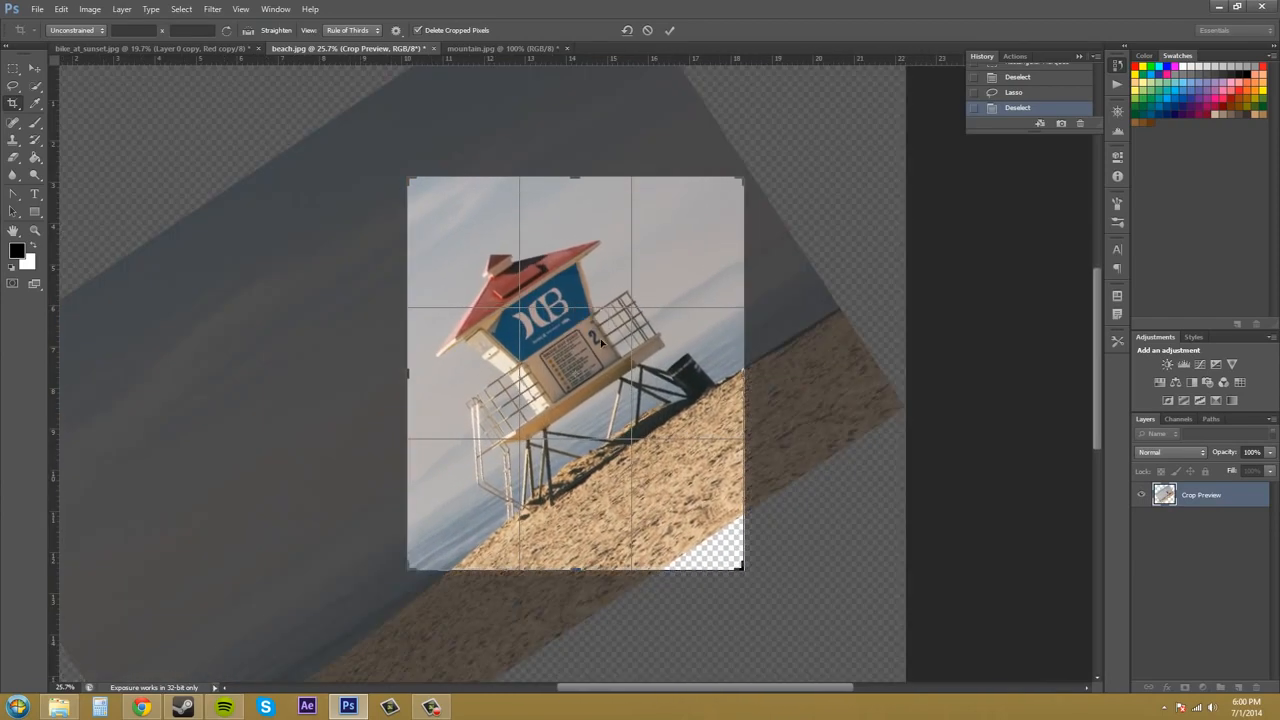
{"action": "key", "text": "Return"}
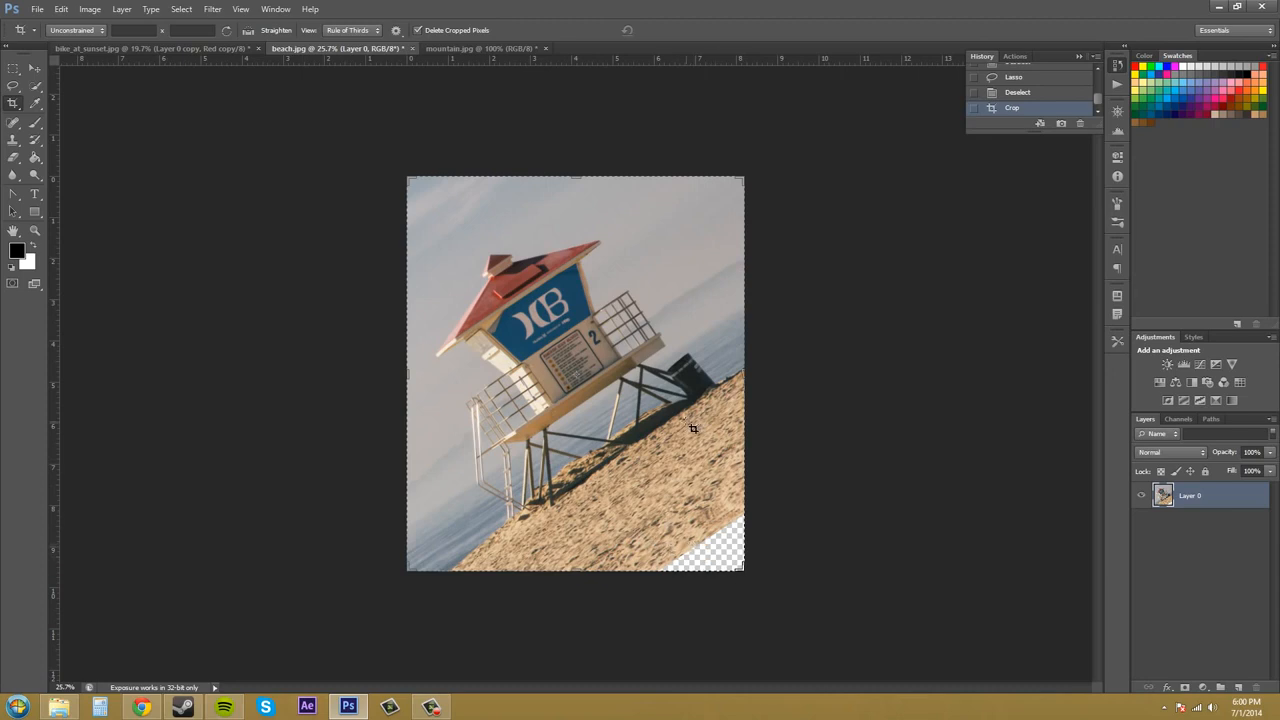
{"action": "key", "text": "ctrl+z"}
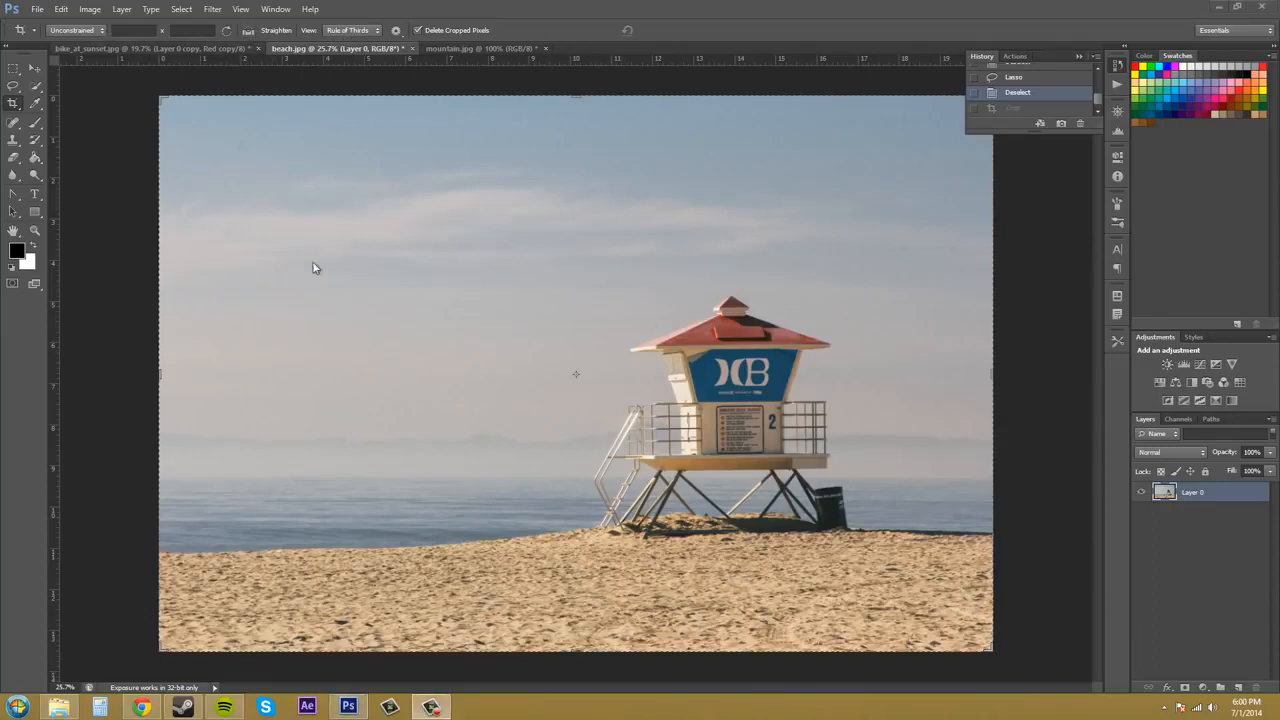
Straighten the image along a line rising from the open sky to above the lifeguard tower, and try a second, horizontal line
{"action": "left_click", "coordinate": [248, 31]}
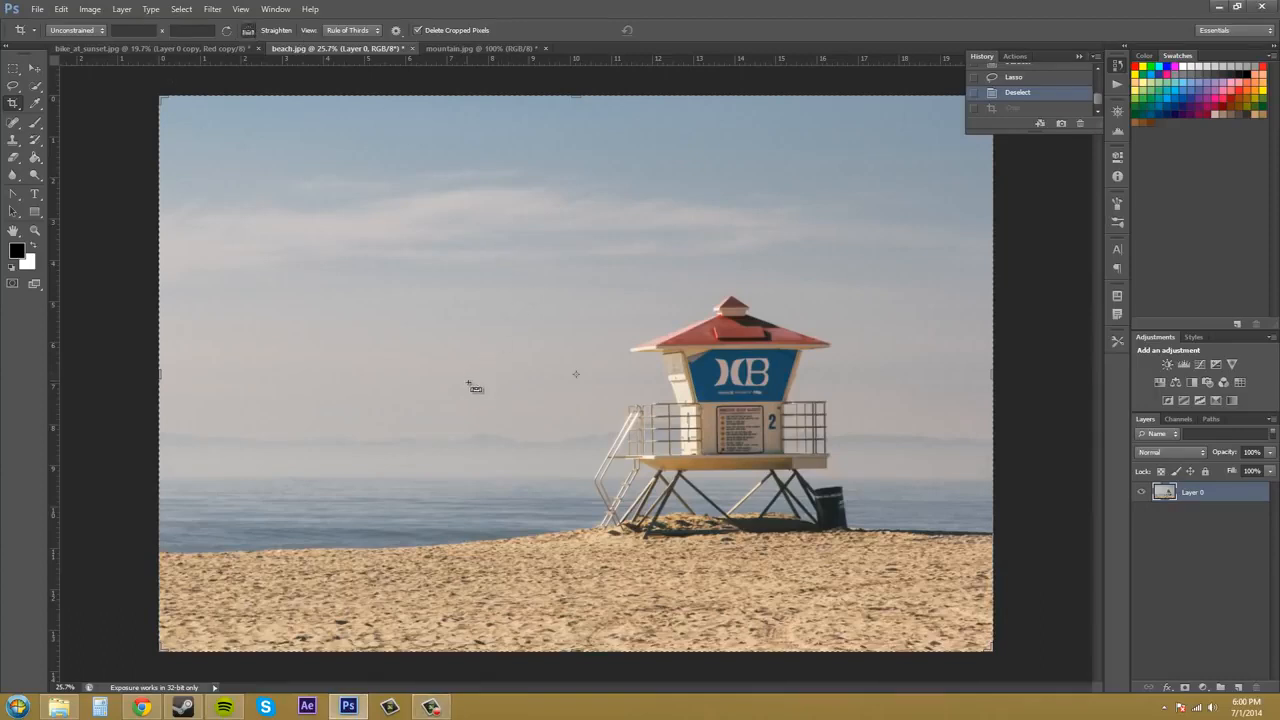
{"action": "left_click_drag", "start_coordinate": [365, 350], "coordinate": [790, 248]}
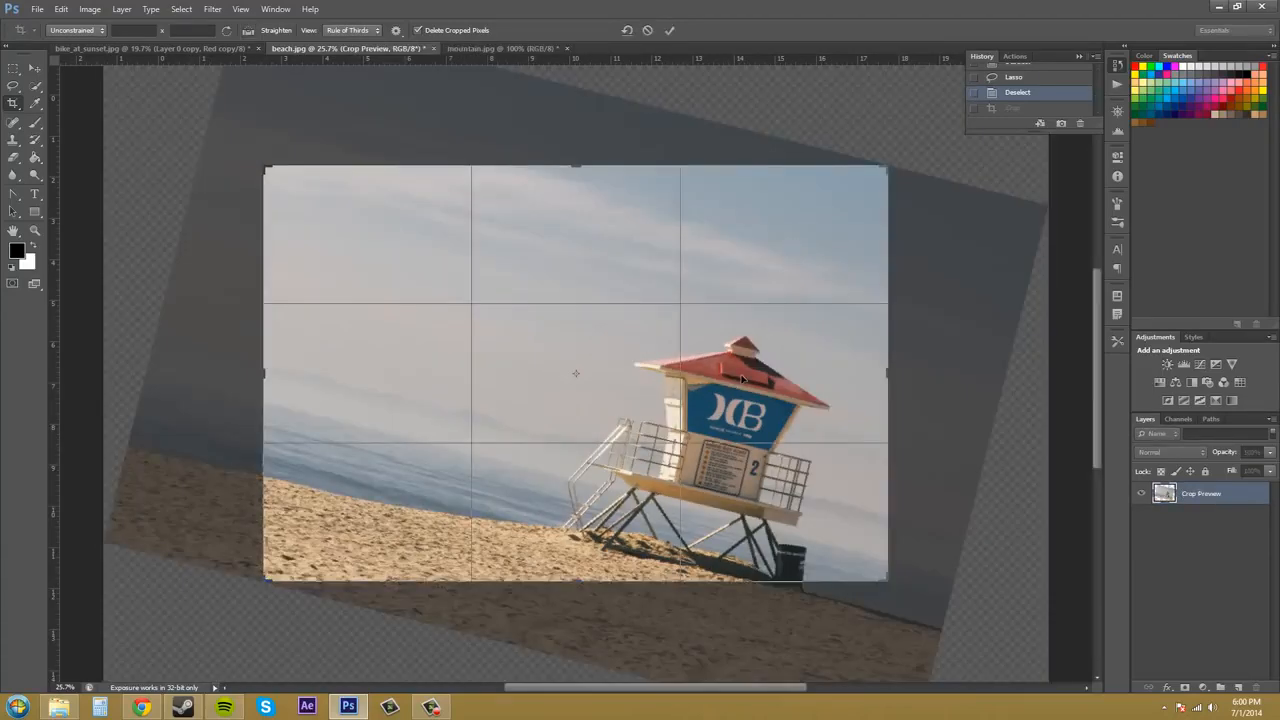
{"action": "left_click", "coordinate": [248, 30]}
{"action": "mouse_move", "coordinate": [341, 370]}
{"action": "left_mouse_down"}
{"action": "mouse_move", "coordinate": [780, 370]}
{"action": "mouse_move", "coordinate": [778, 408]}
{"action": "mouse_move", "coordinate": [805, 368]}
{"action": "mouse_move", "coordinate": [778, 405]}
{"action": "mouse_move", "coordinate": [785, 465]}
{"action": "mouse_move", "coordinate": [706, 338]}
{"action": "mouse_move", "coordinate": [629, 294]}
{"action": "mouse_move", "coordinate": [714, 351]}
{"action": "mouse_move", "coordinate": [716, 372]}
{"action": "left_mouse_up"}
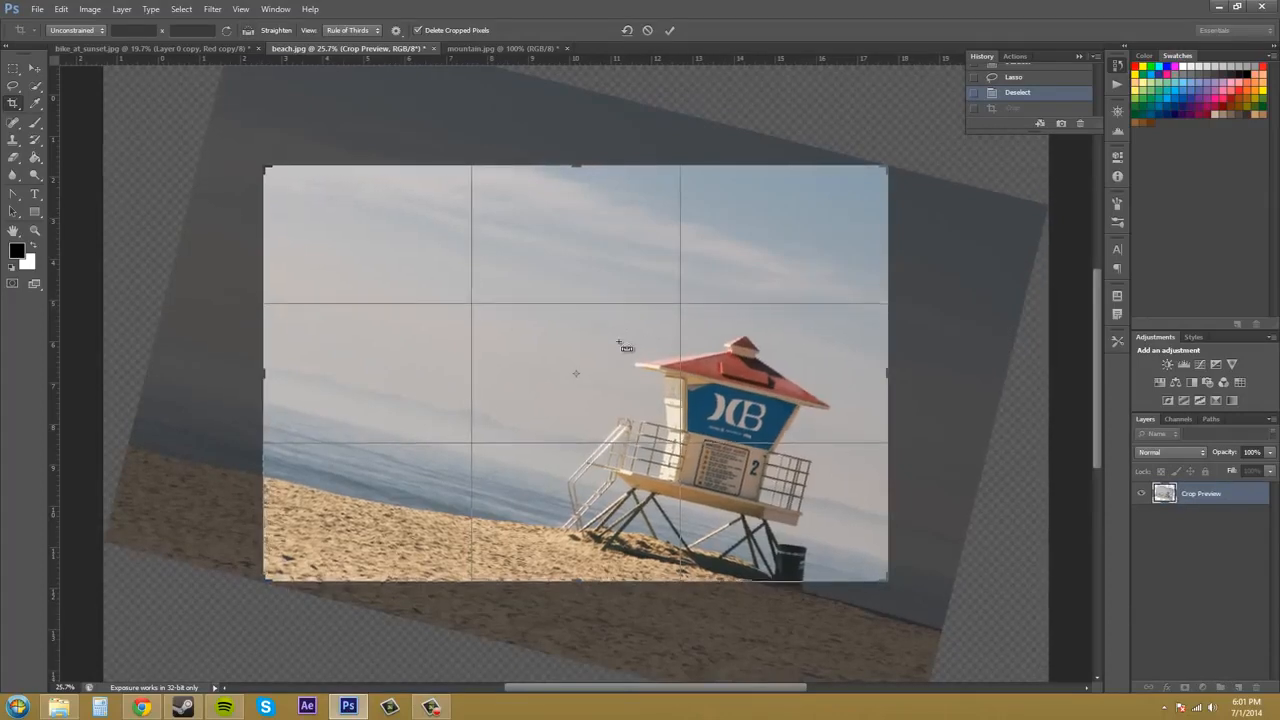
Discard the straightened crop preview by switching to the Move tool and choosing not to crop
{"action": "left_click", "coordinate": [61, 9]}
{"action": "left_click", "coordinate": [70, 25]}
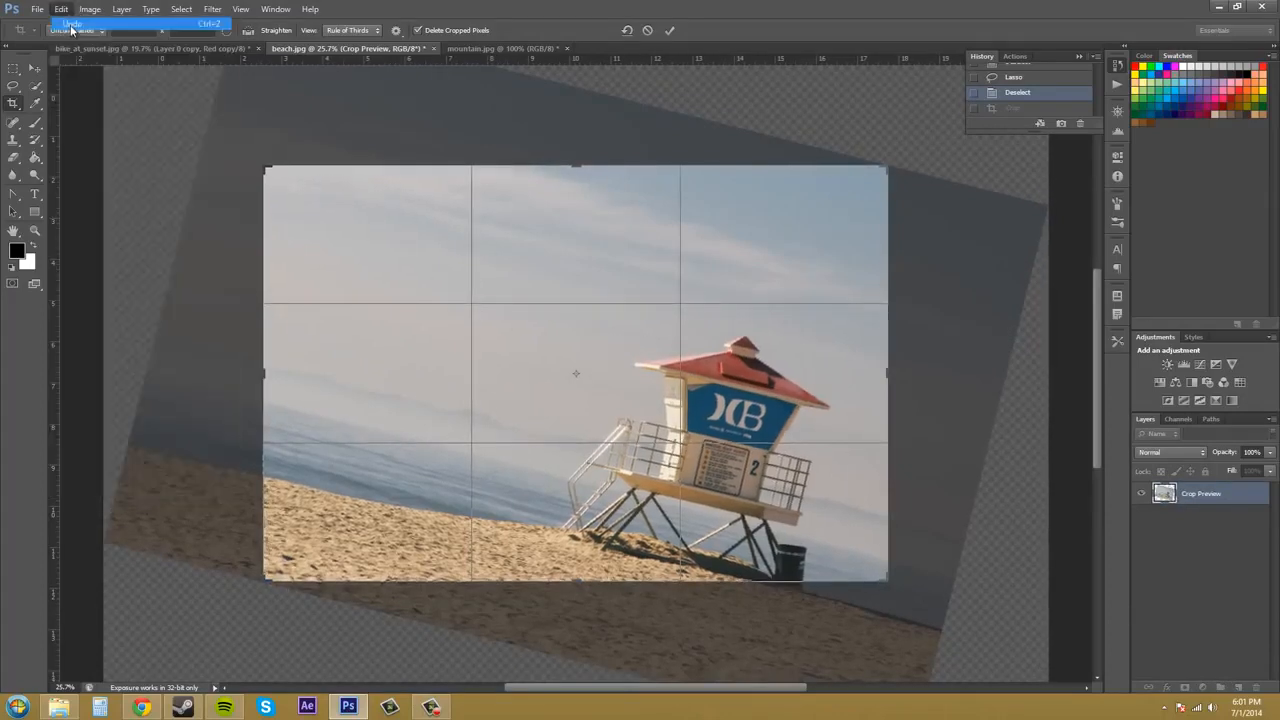
{"action": "left_click", "coordinate": [61, 9]}
{"action": "left_click", "coordinate": [68, 37]}
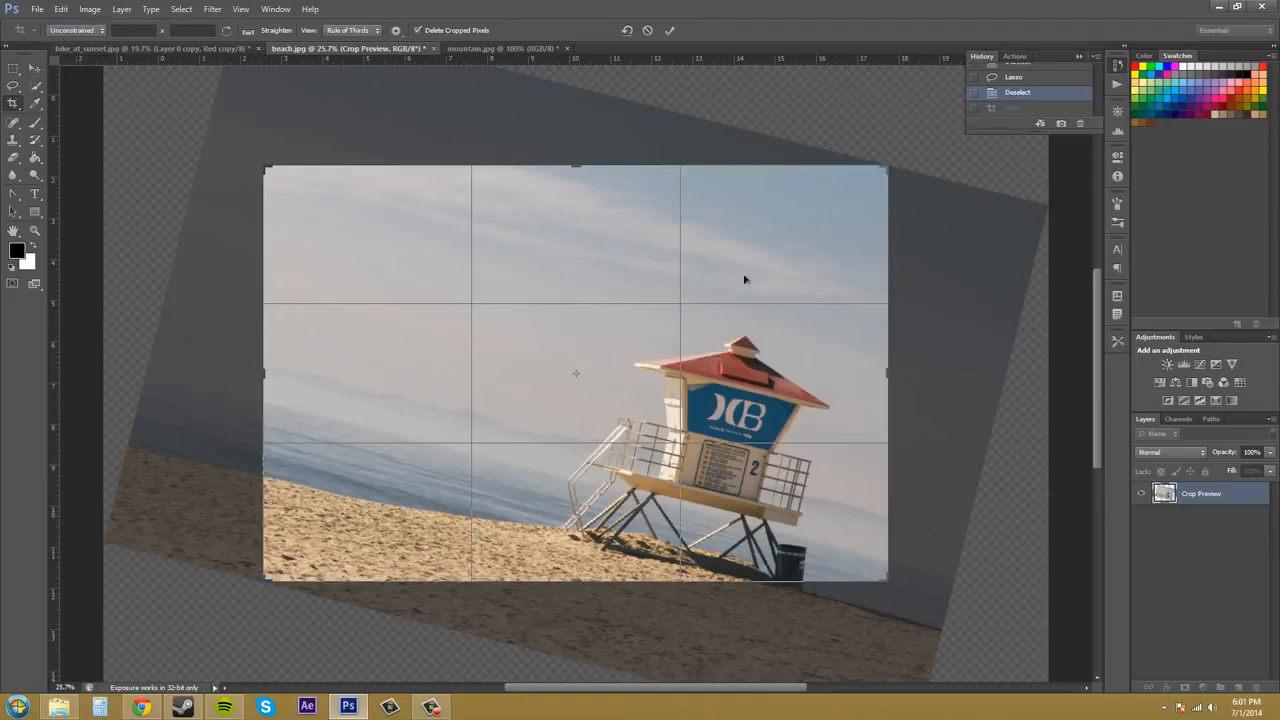
{"action": "left_click", "coordinate": [35, 67]}
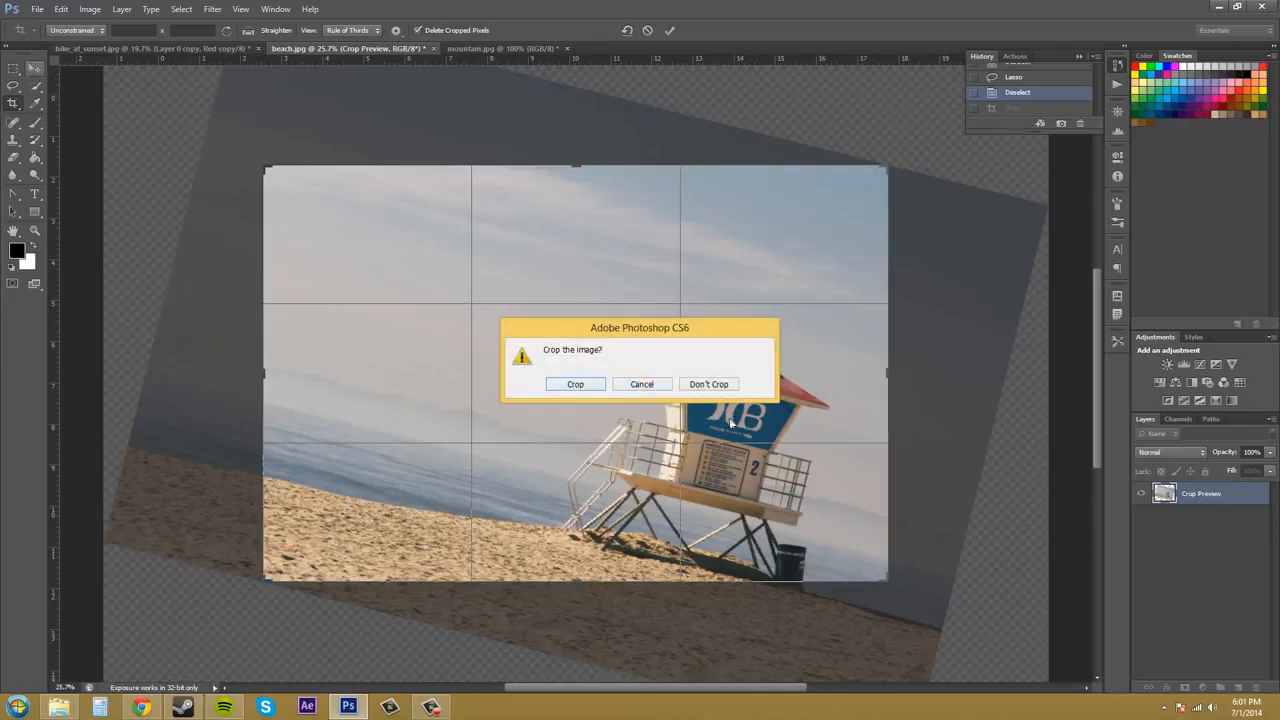
{"action": "left_click", "coordinate": [723, 386]}
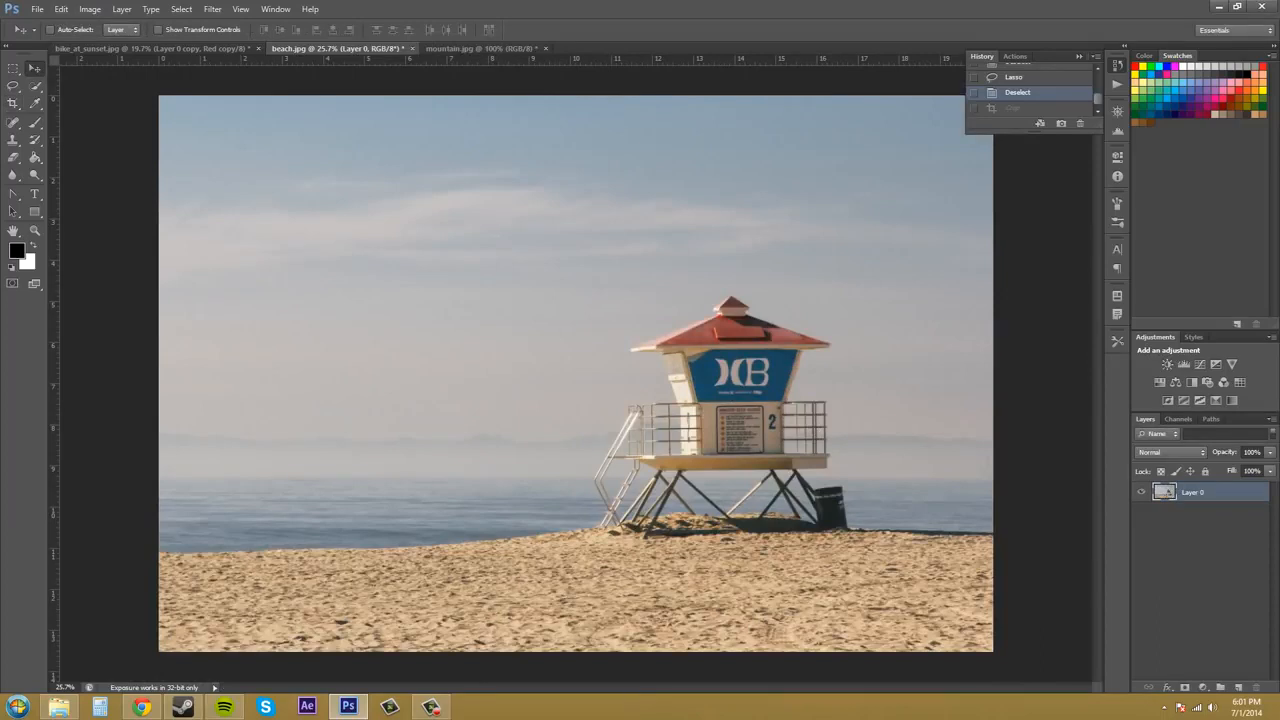
Frame the lifeguard tower with an unconstrained Crop tool frame and shift the image so the tower sits near its centre
{"action": "key", "text": "c"}
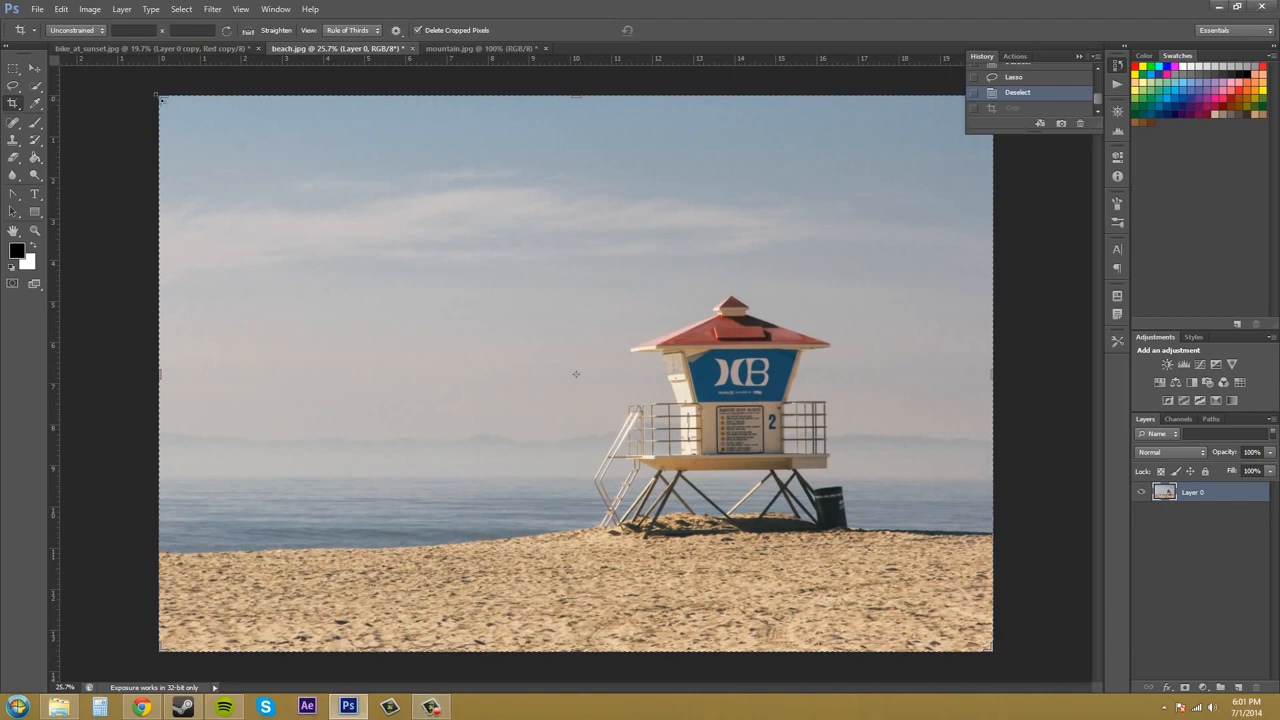
{"action": "left_click_drag", "start_coordinate": [161, 97], "coordinate": [339, 162]}
{"action": "left_click_drag", "start_coordinate": [816, 588], "coordinate": [795, 545]}
{"action": "left_click_drag", "start_coordinate": [598, 337], "coordinate": [585, 310]}
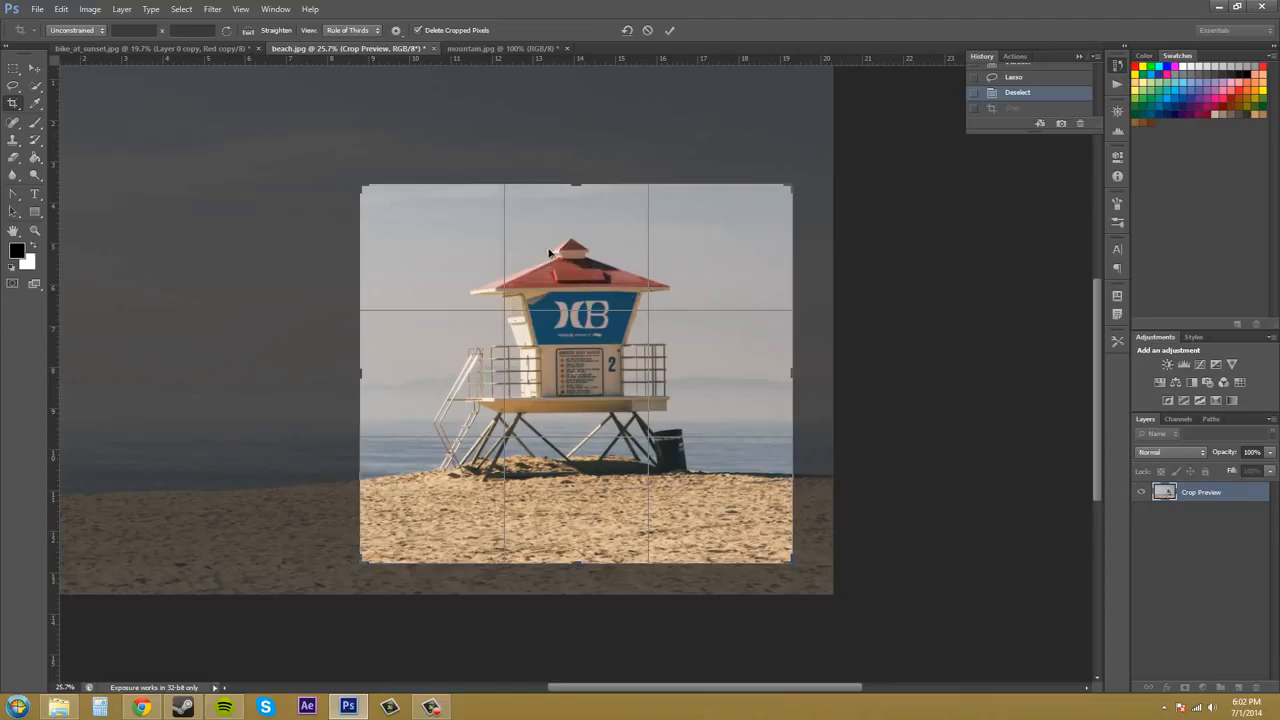
Switch to Chrome, examine the bee photo and introduction in the Rule of Thirds article, and close the page
{"action": "left_click", "coordinate": [134, 715]}
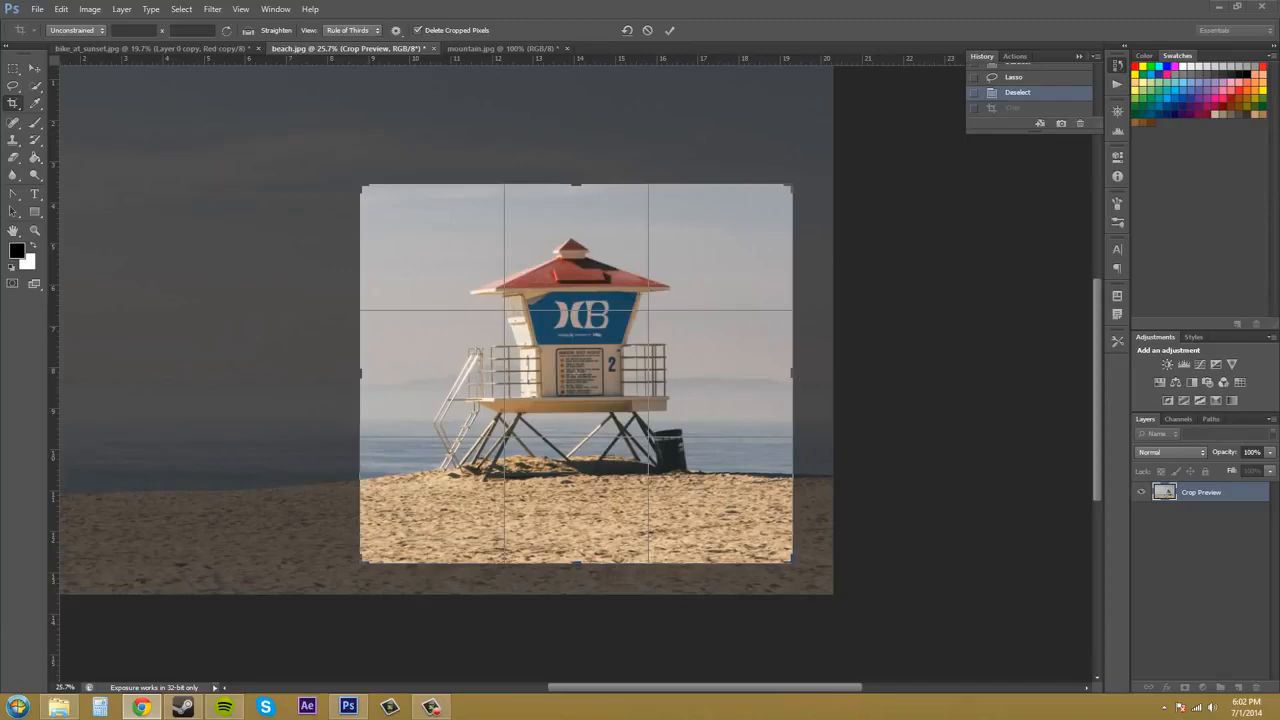
{"action": "left_click", "coordinate": [142, 707]}
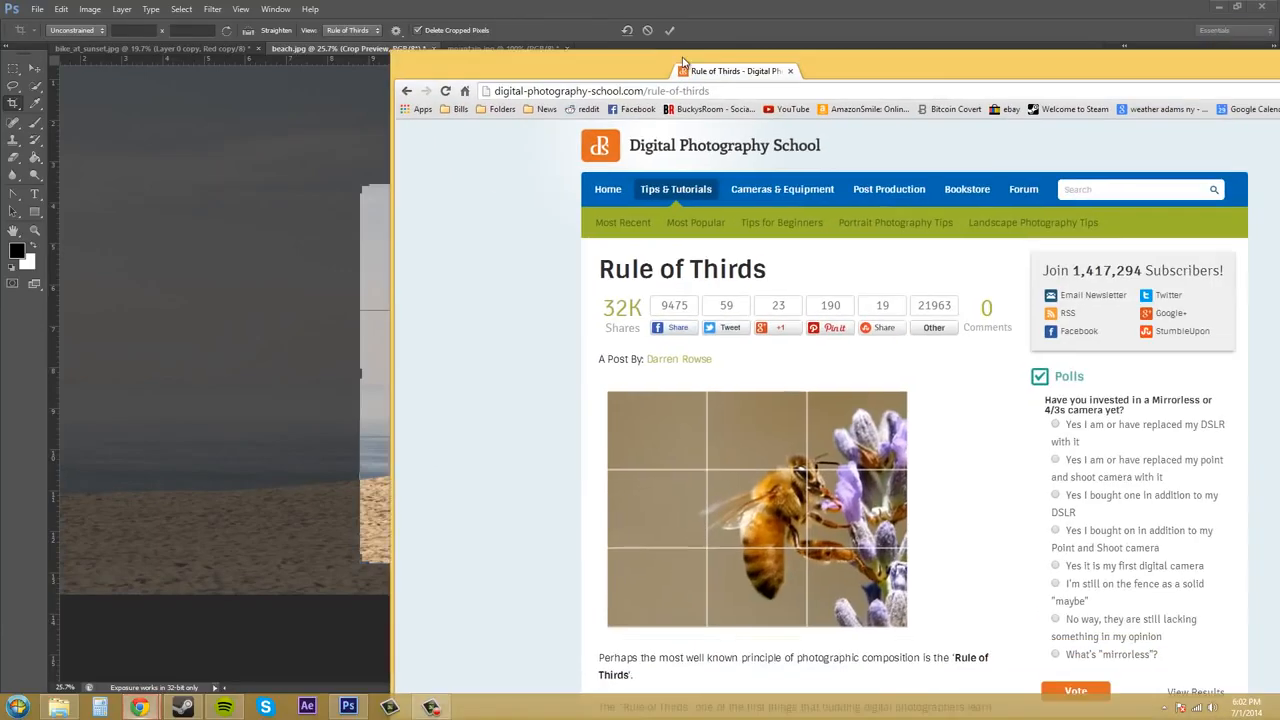
{"action": "double_click", "coordinate": [449, 42]}
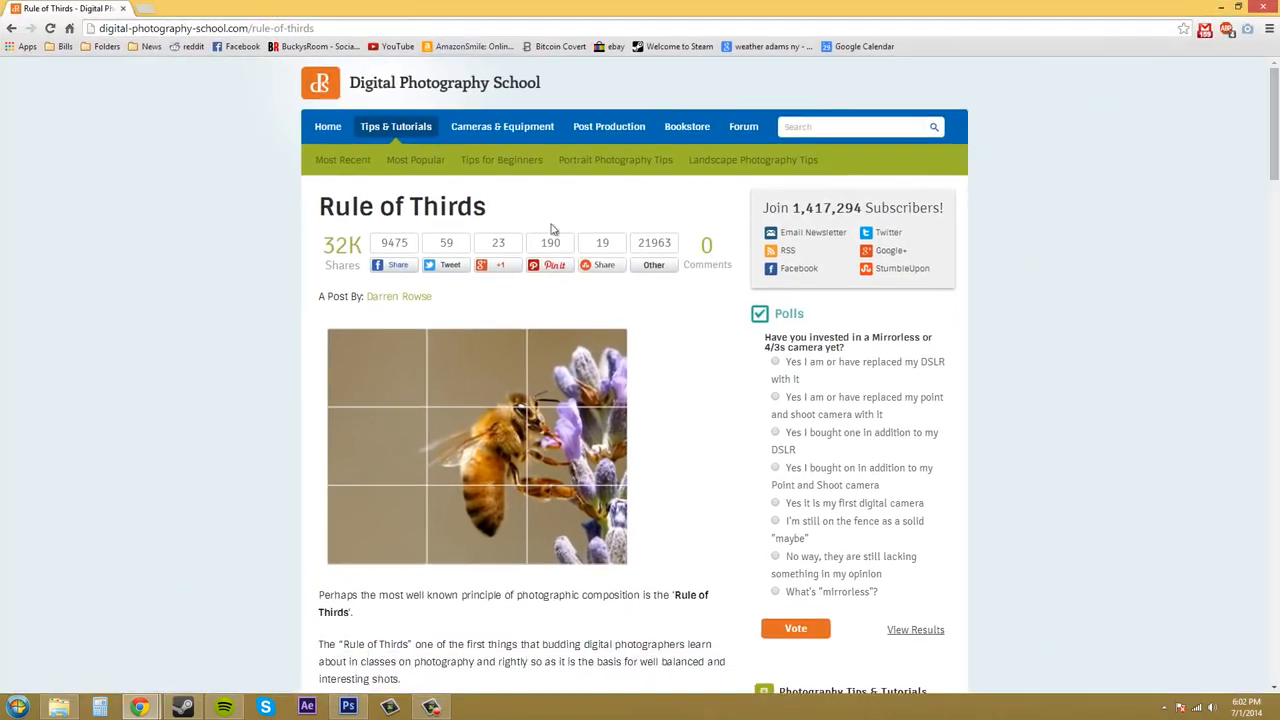
{"action": "scroll", "coordinate": [696, 402], "scroll_direction": "down", "scroll_amount": 1}
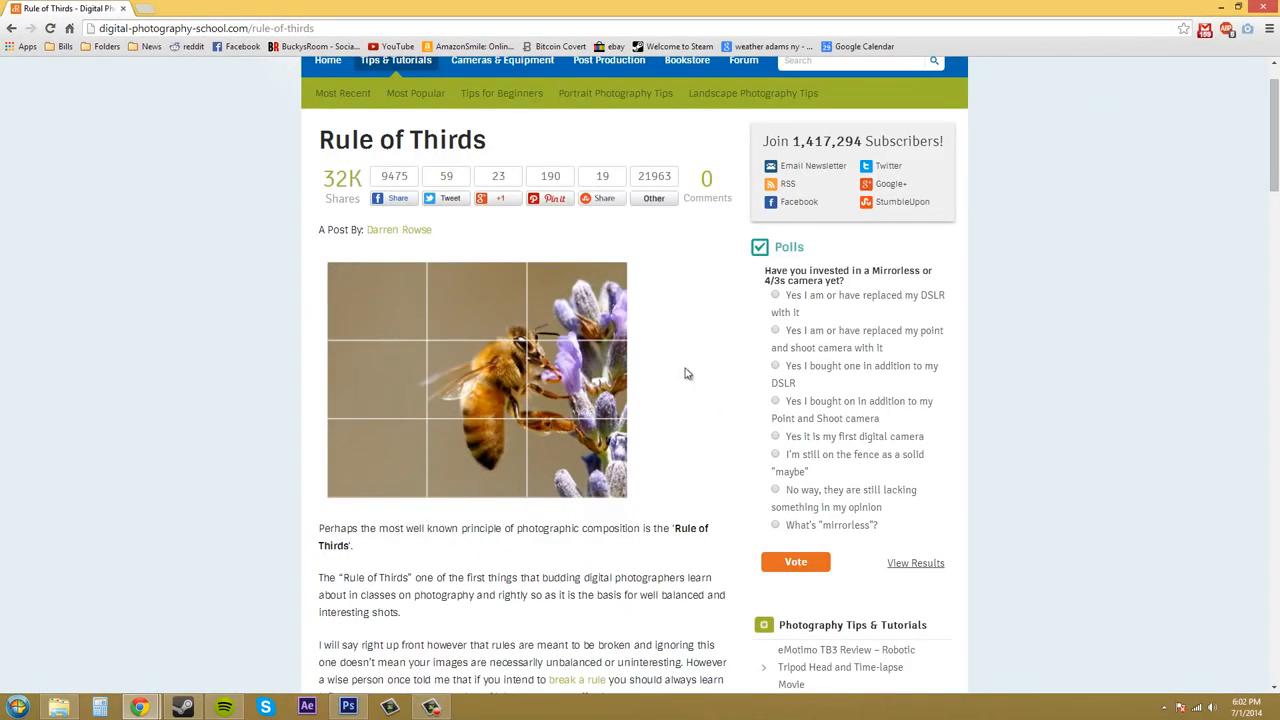
{"action": "scroll", "coordinate": [661, 331], "scroll_direction": "down", "scroll_amount": 1}
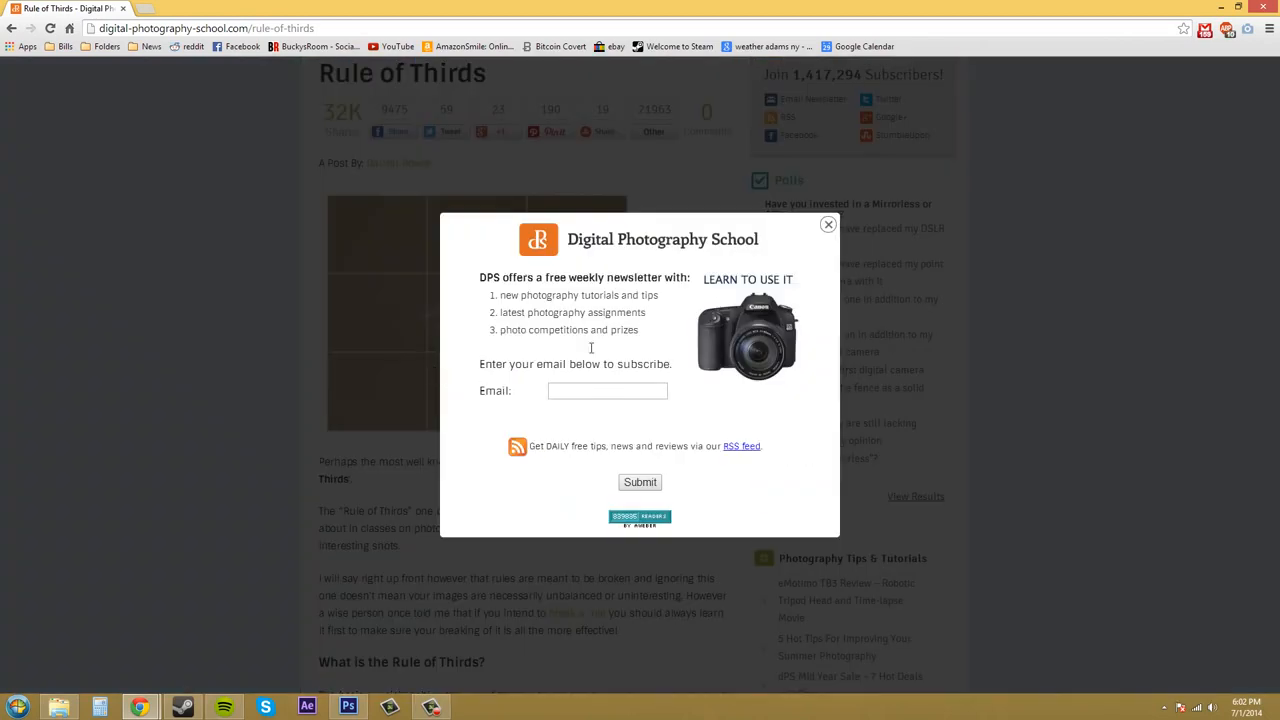
{"action": "left_click", "coordinate": [827, 223]}
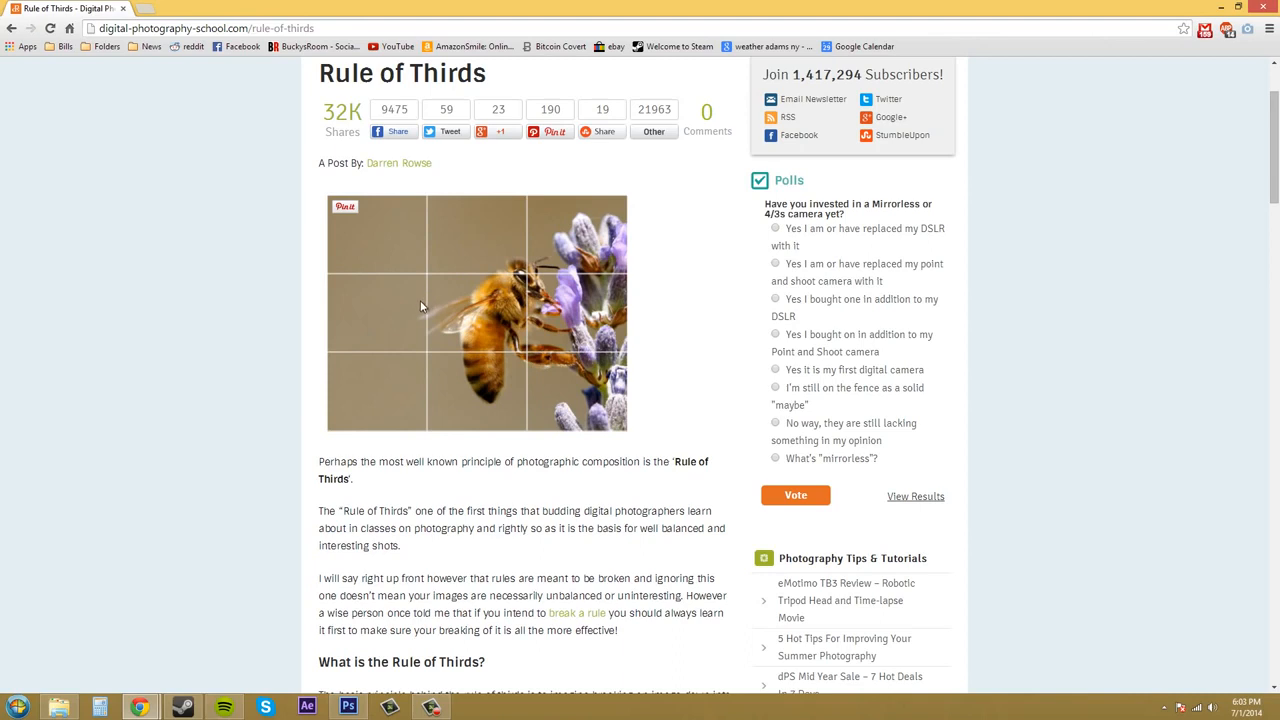
{"action": "left_click", "coordinate": [124, 9]}
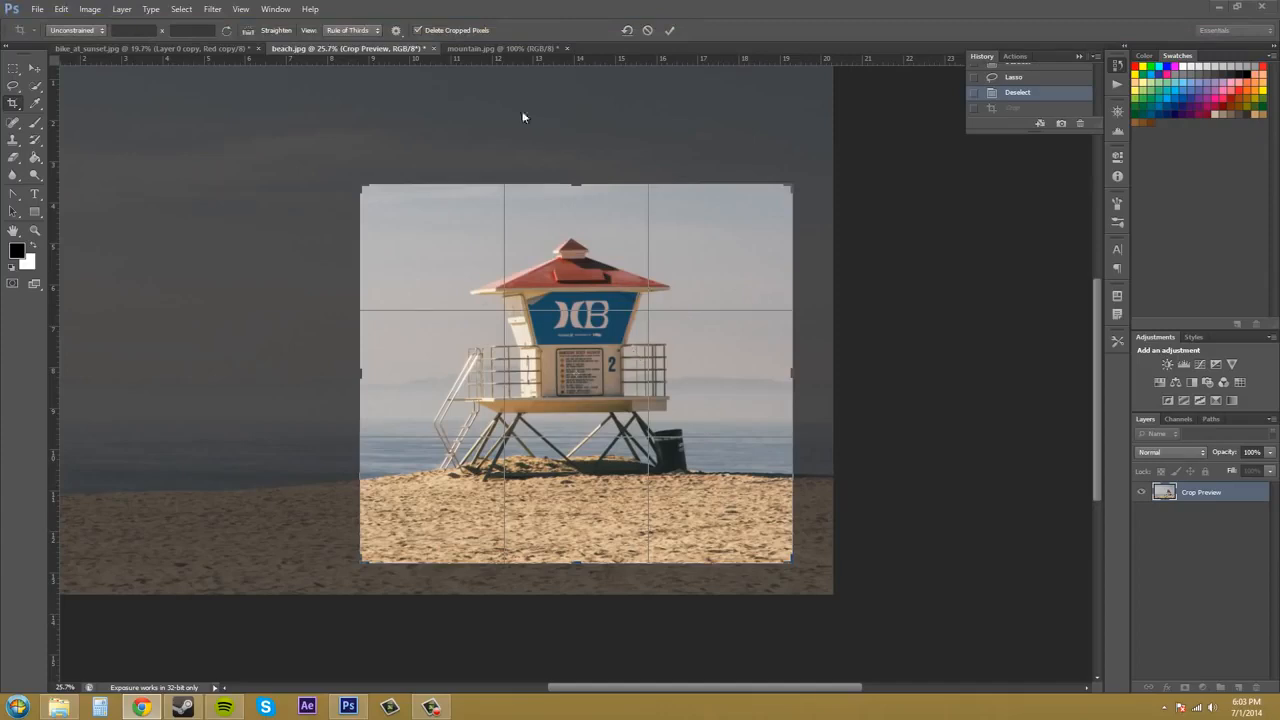
Try the Grid, Diagonal, Triangle and Golden Spiral overlays on the crop frame
{"action": "left_click", "coordinate": [371, 33]}
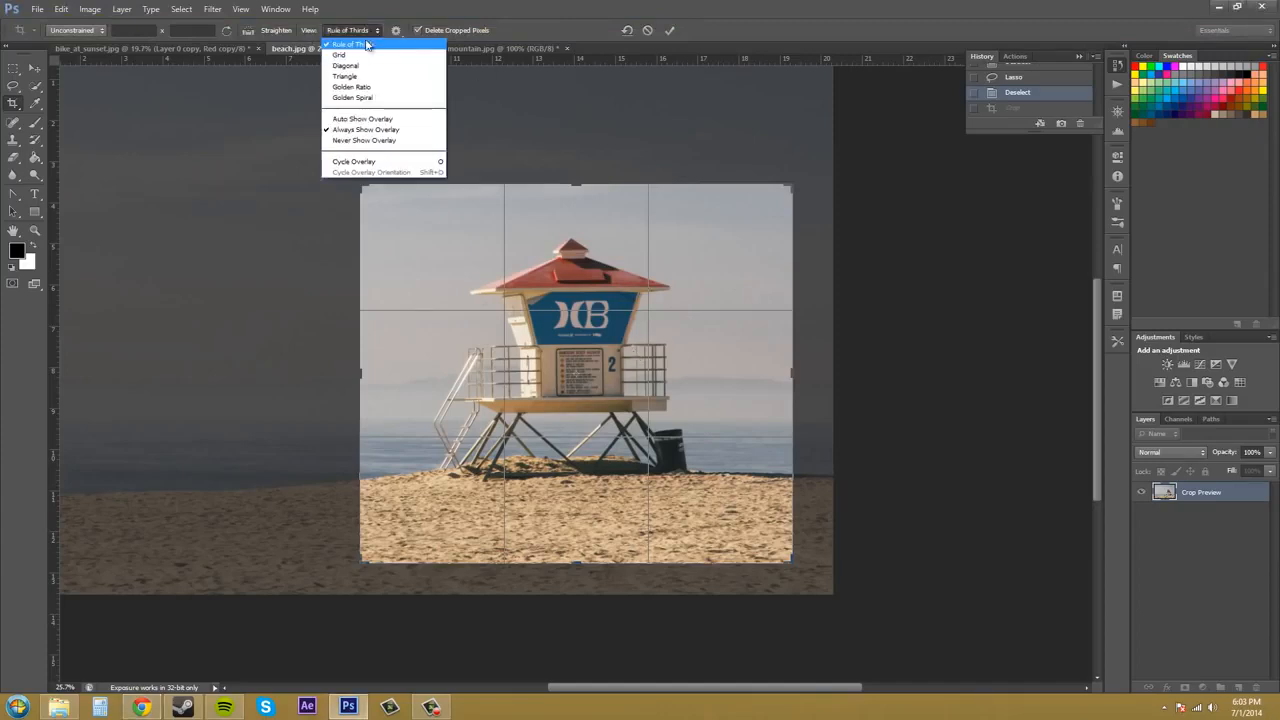
{"action": "left_click", "coordinate": [359, 54]}
{"action": "left_click", "coordinate": [359, 38]}
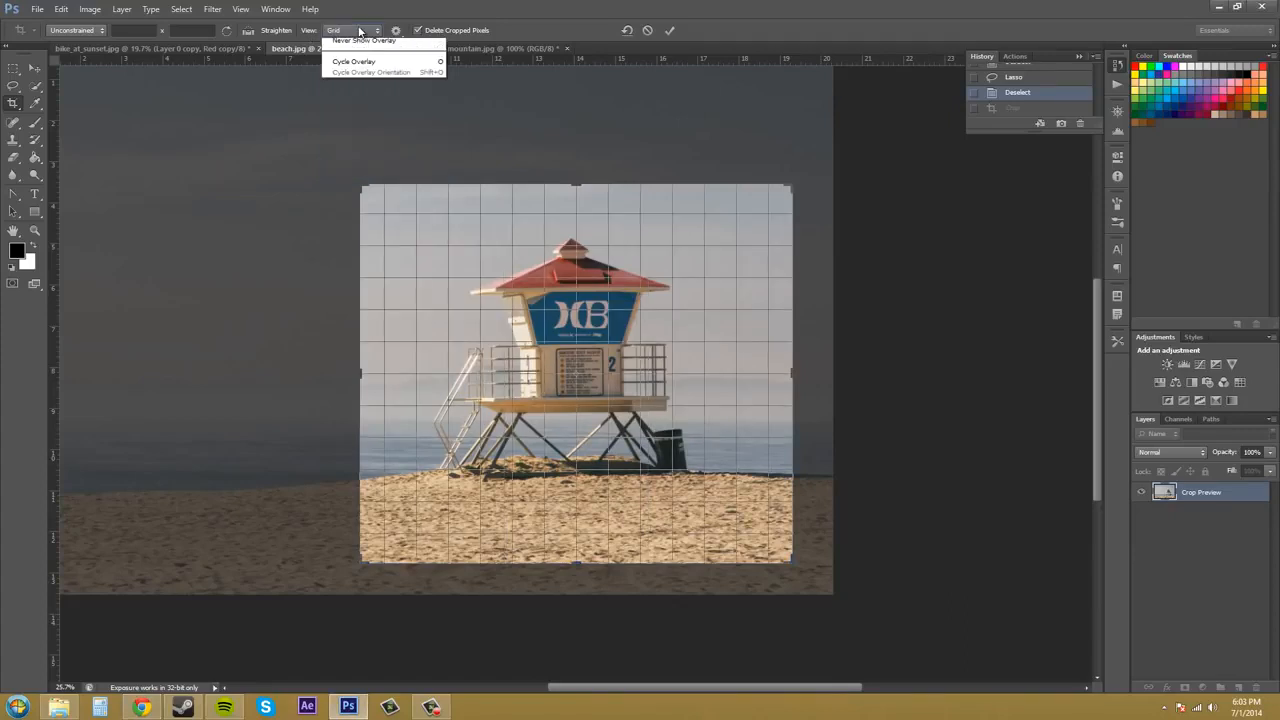
{"action": "left_click", "coordinate": [352, 63]}
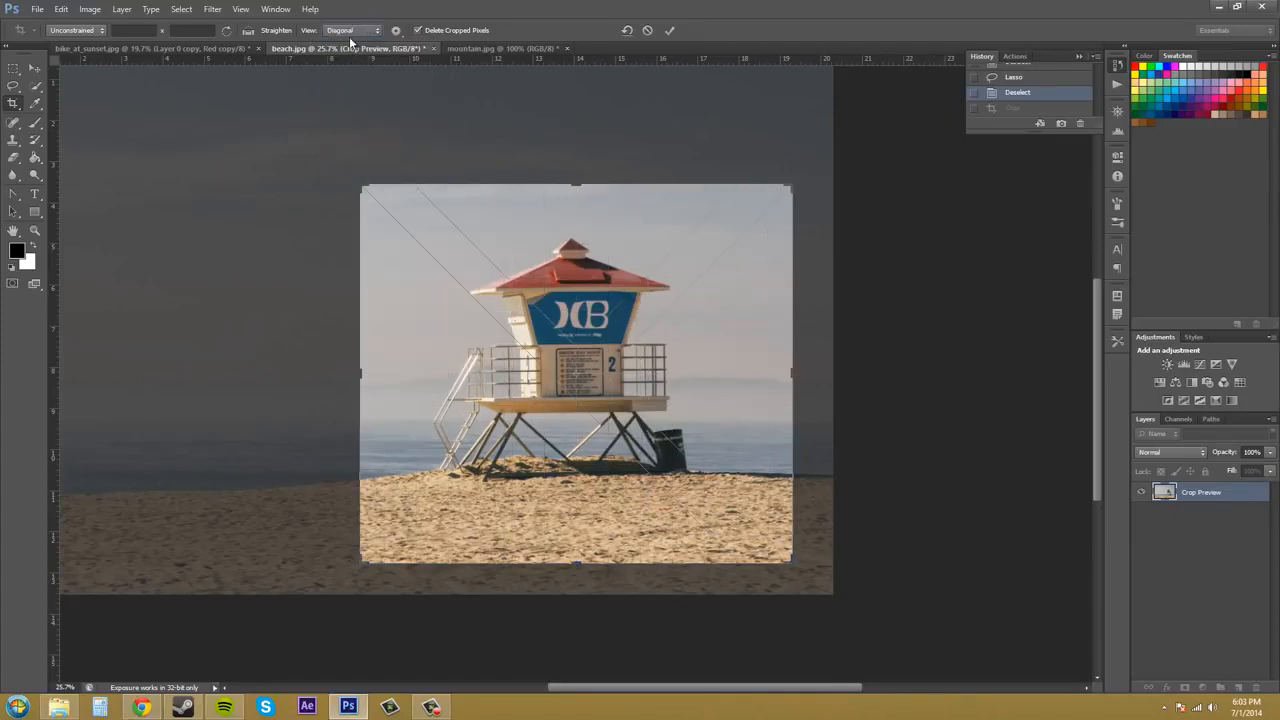
{"action": "left_click", "coordinate": [359, 30]}
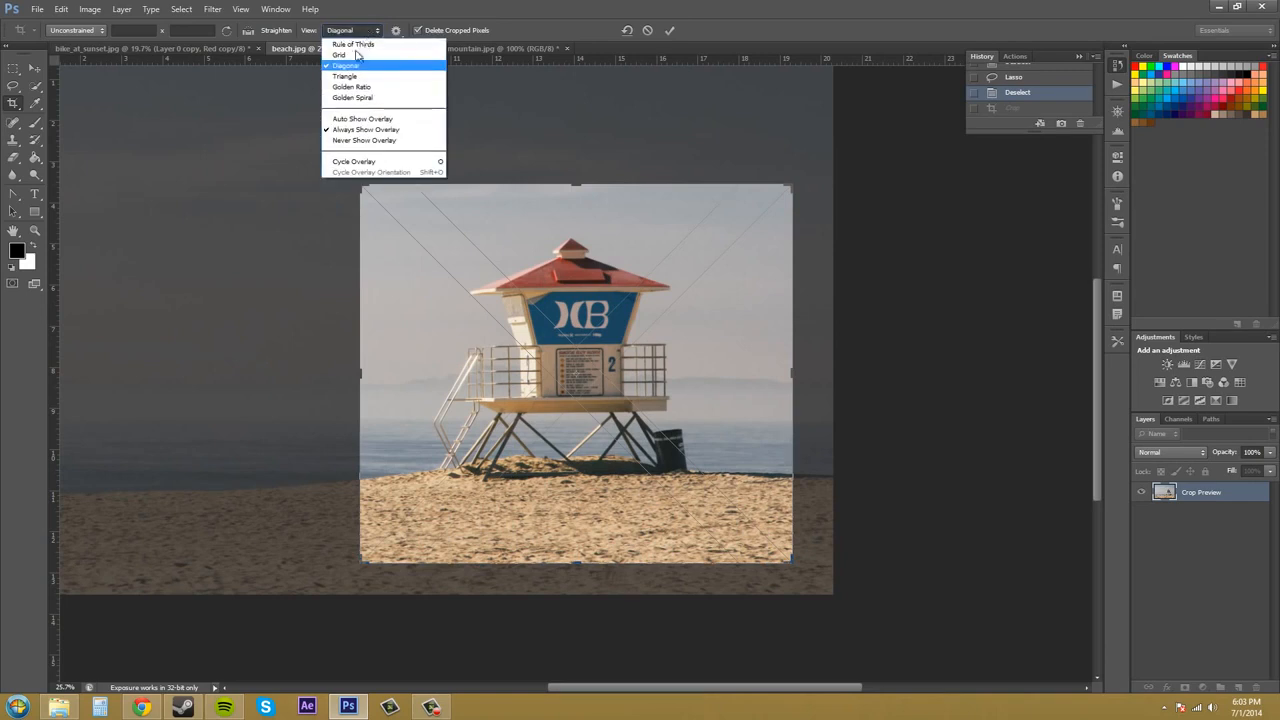
{"action": "left_click", "coordinate": [349, 75]}
{"action": "left_click", "coordinate": [353, 32]}
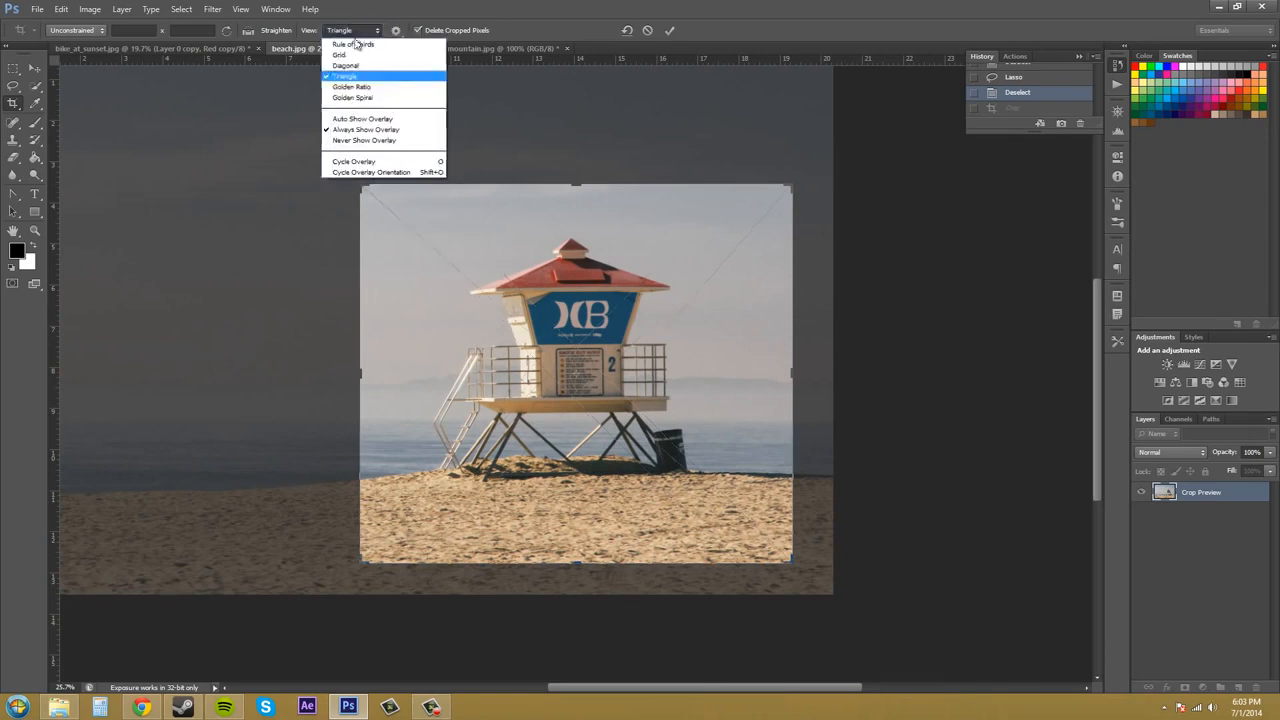
{"action": "left_click", "coordinate": [365, 97]}
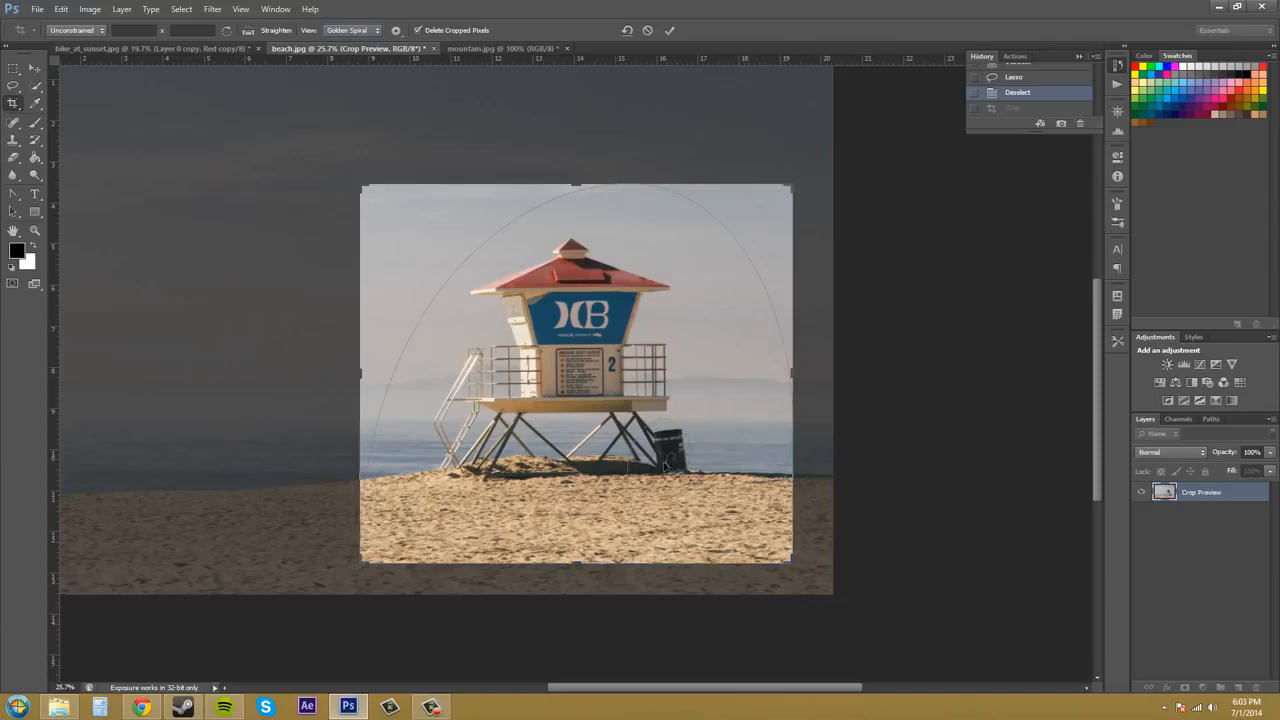
Keep the crop overlay on Always Show Overlay and set the guide back to Rule of Thirds
{"action": "left_click", "coordinate": [356, 31]}
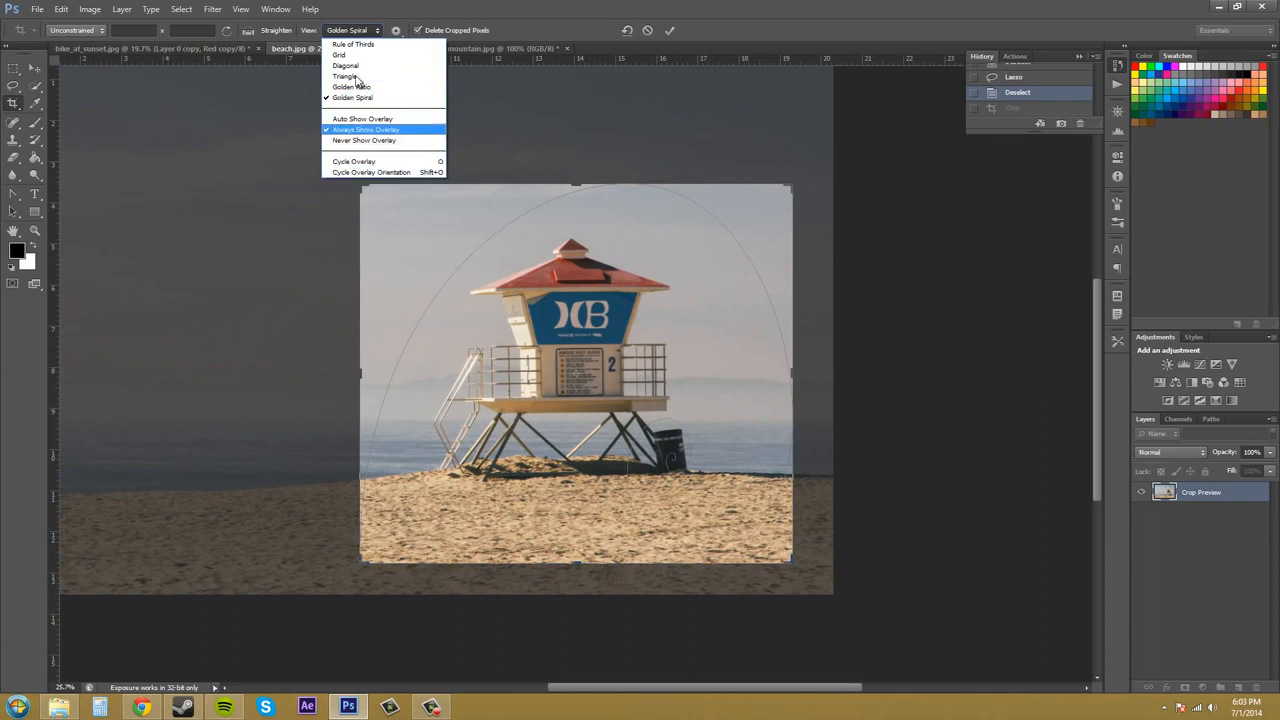
{"action": "left_click", "coordinate": [363, 119]}
{"action": "left_click", "coordinate": [365, 129]}
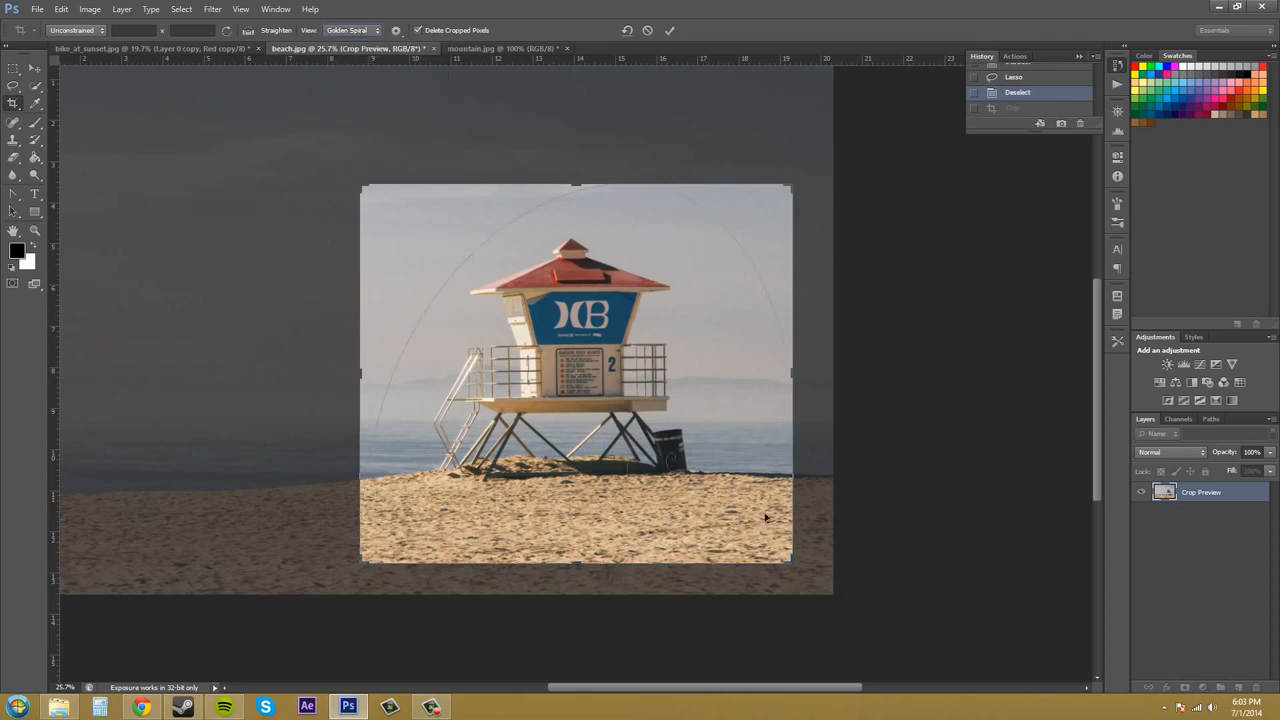
{"action": "left_click", "coordinate": [361, 31]}
{"action": "left_click", "coordinate": [359, 45]}
{"action": "left_click", "coordinate": [367, 35]}
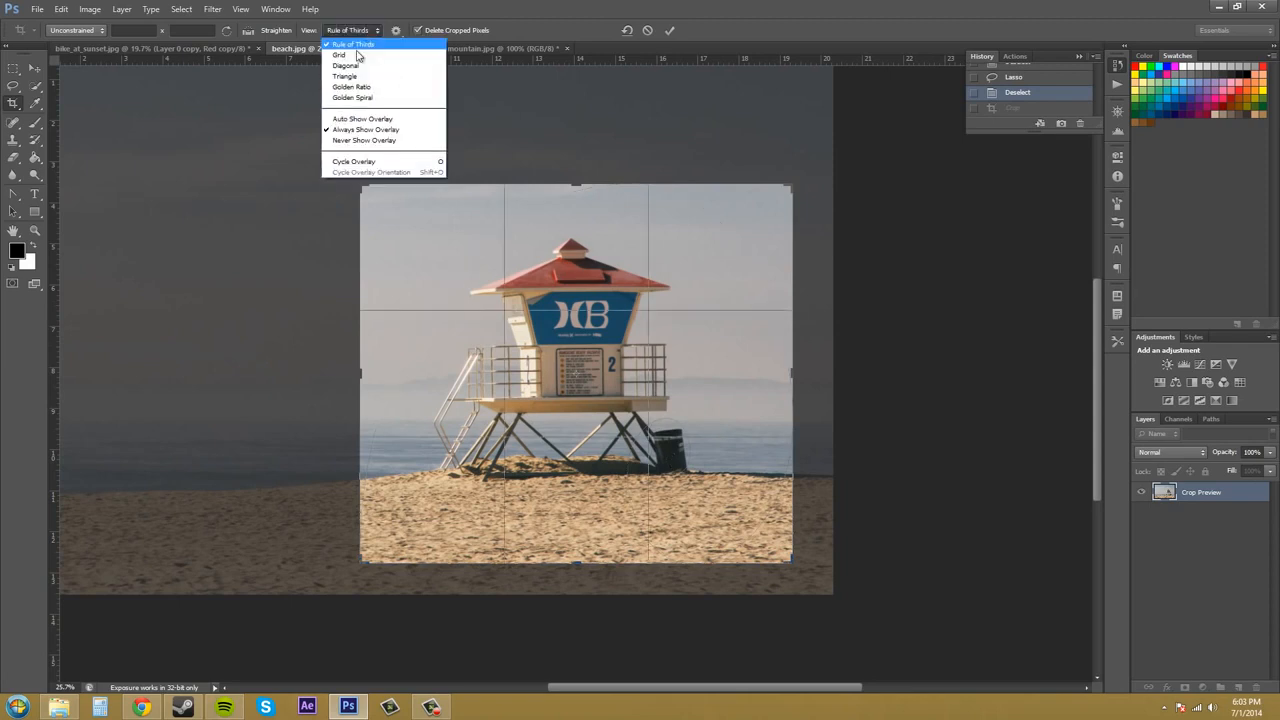
Try Never Show Overlay on the crop frame and switch back to Always Show Overlay
{"action": "left_click", "coordinate": [357, 138]}
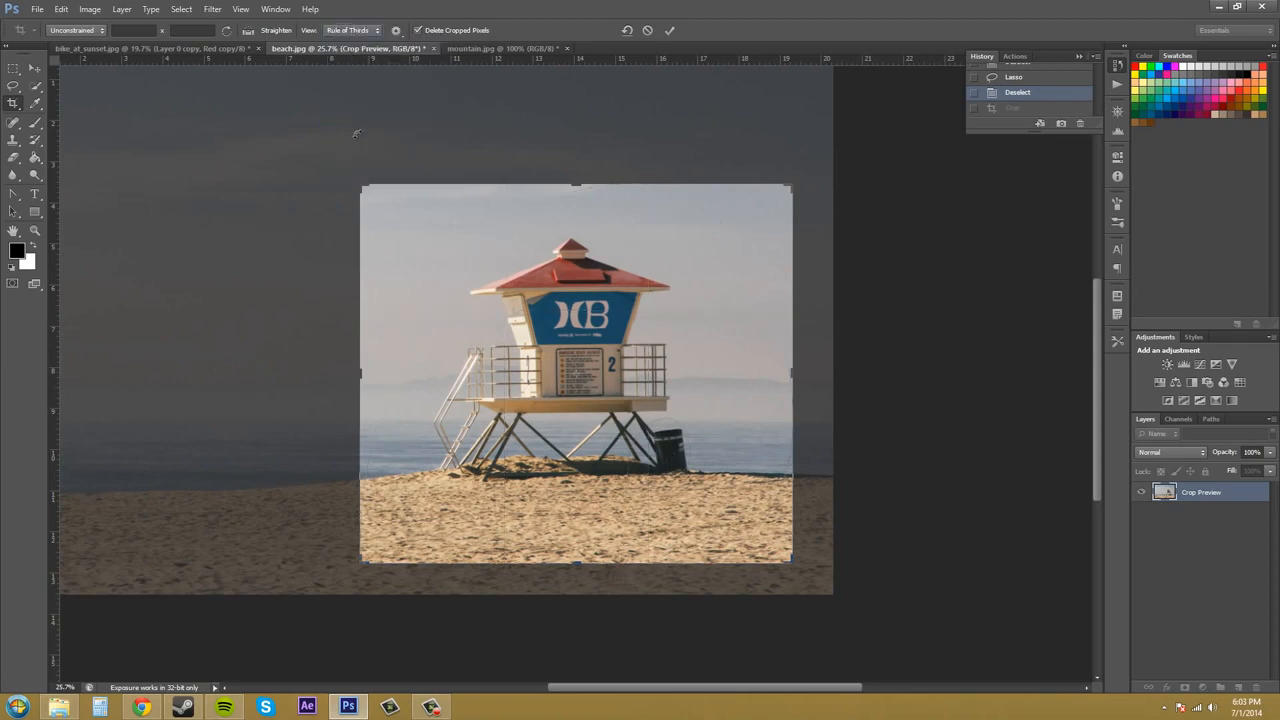
{"action": "left_click", "coordinate": [352, 31]}
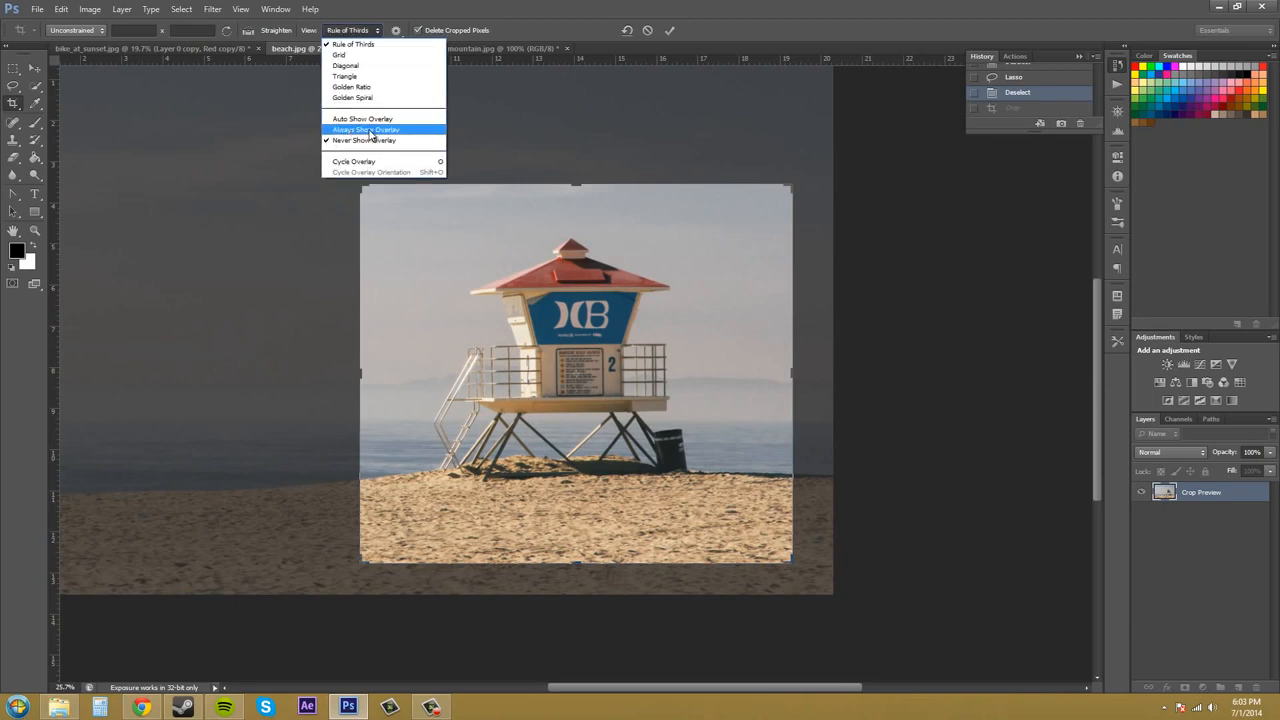
{"action": "left_click", "coordinate": [368, 130]}
{"action": "left_click", "coordinate": [343, 34]}
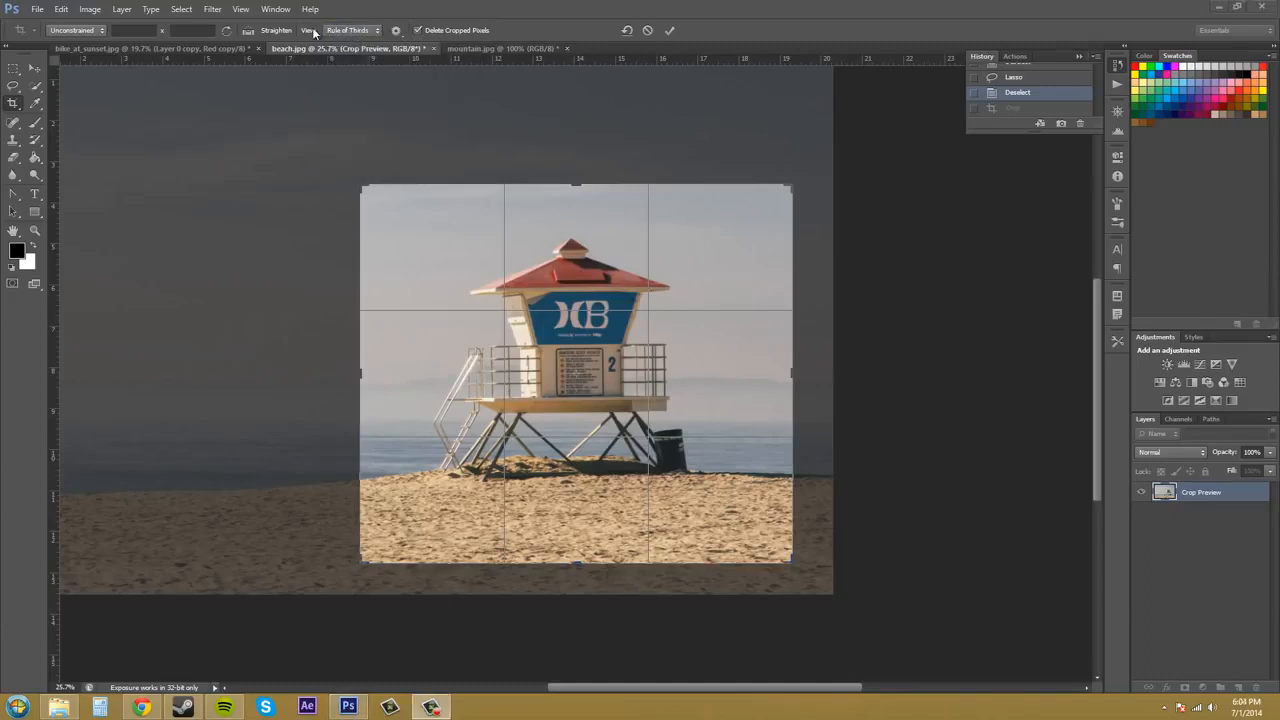
Turn on Use Classic Mode for the Crop tool, widen the frame towards the sea and move the frame slightly up
{"action": "left_click", "coordinate": [398, 33]}
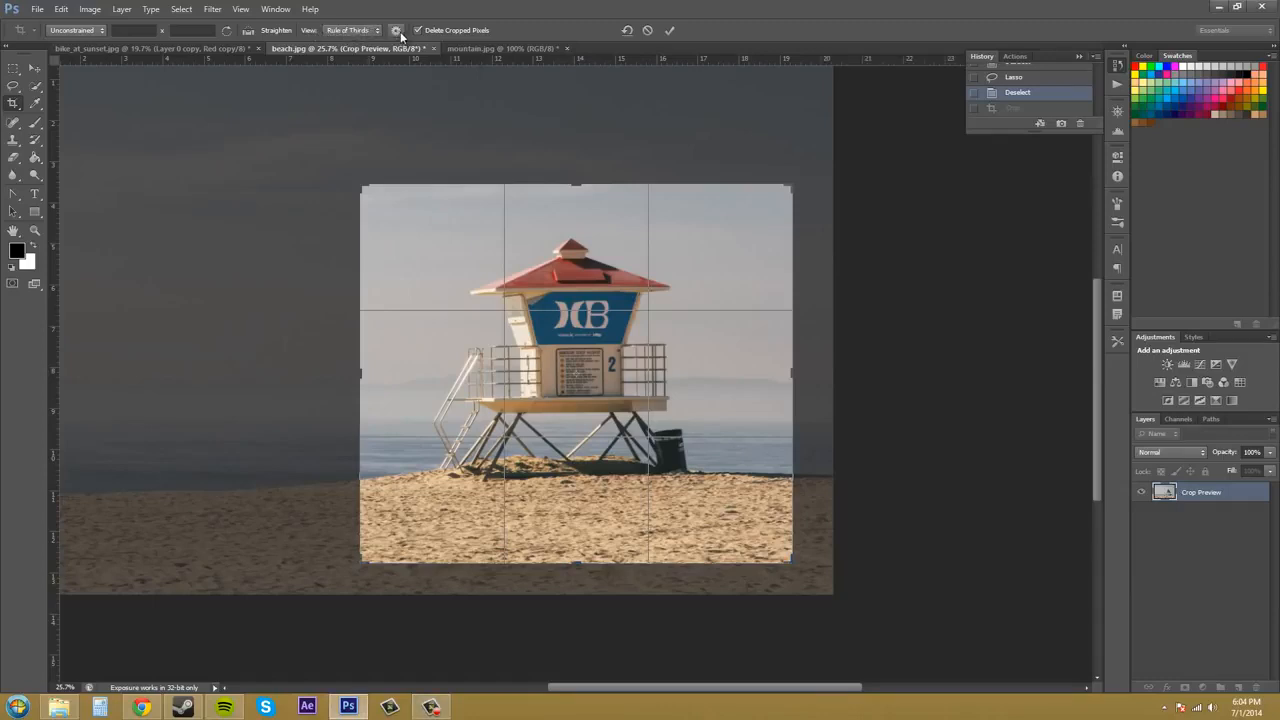
{"action": "left_click", "coordinate": [399, 35]}
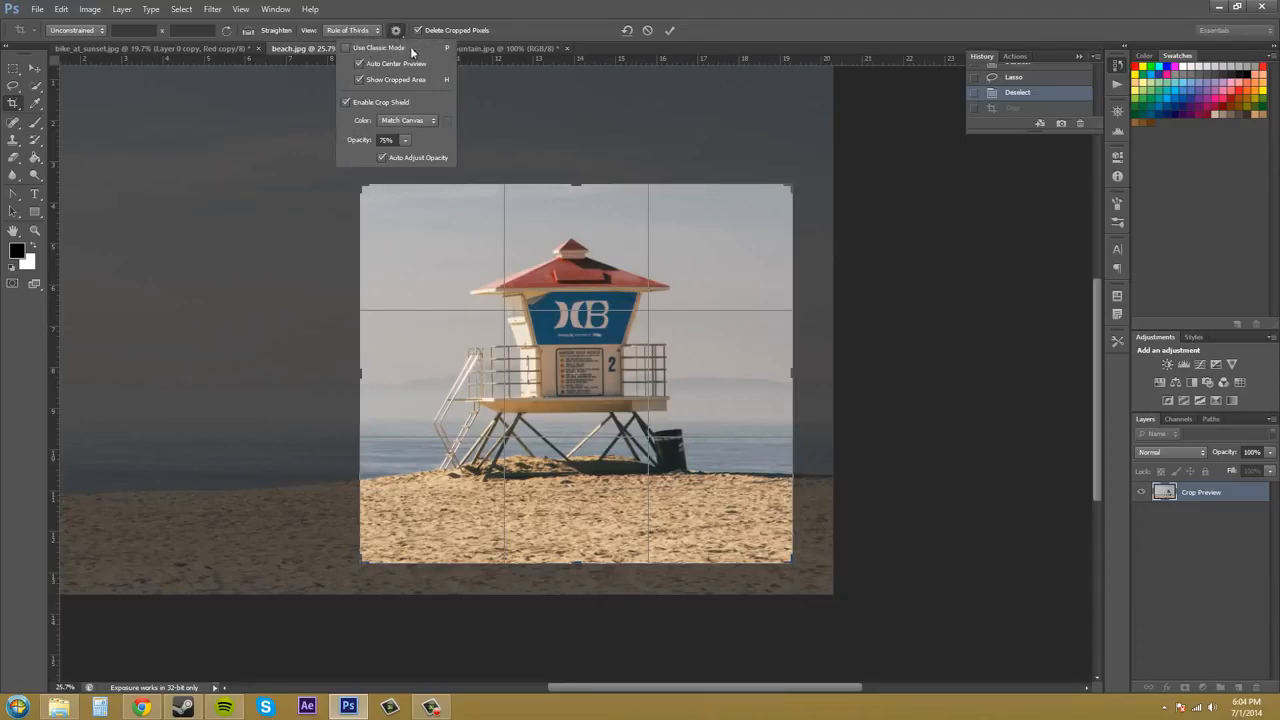
{"action": "key", "text": "F10"}
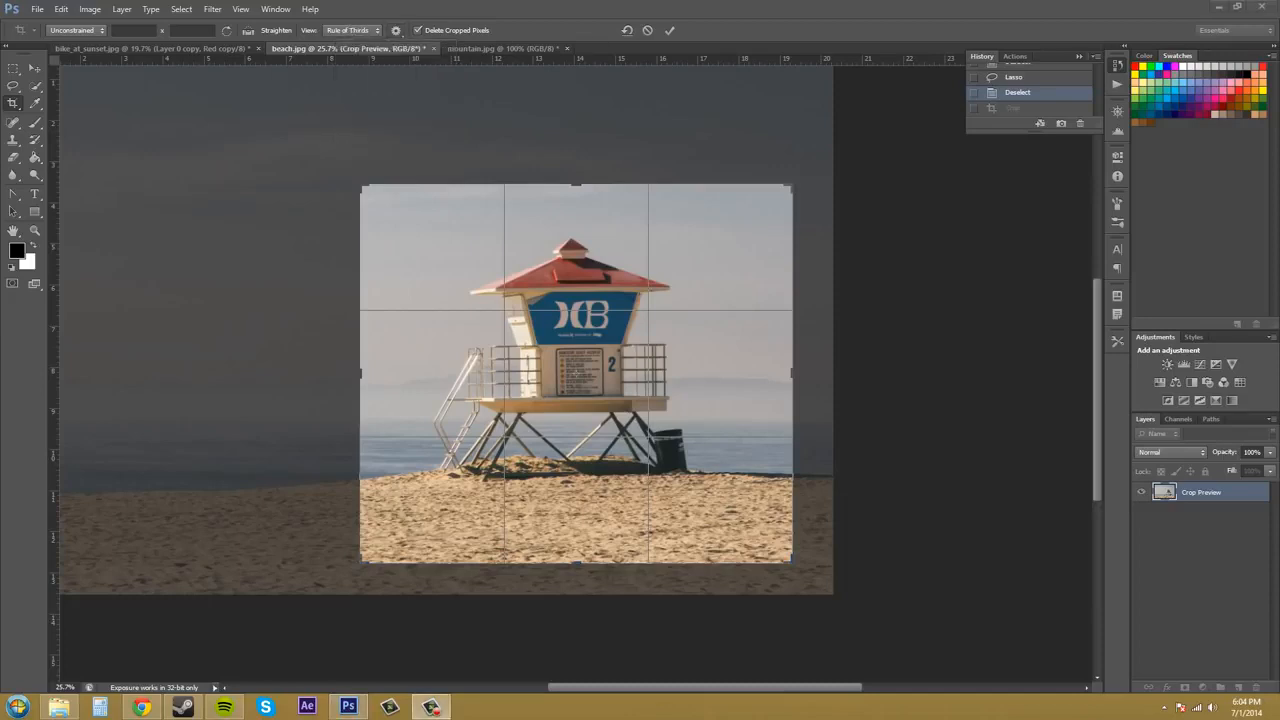
{"action": "left_click", "coordinate": [399, 36]}
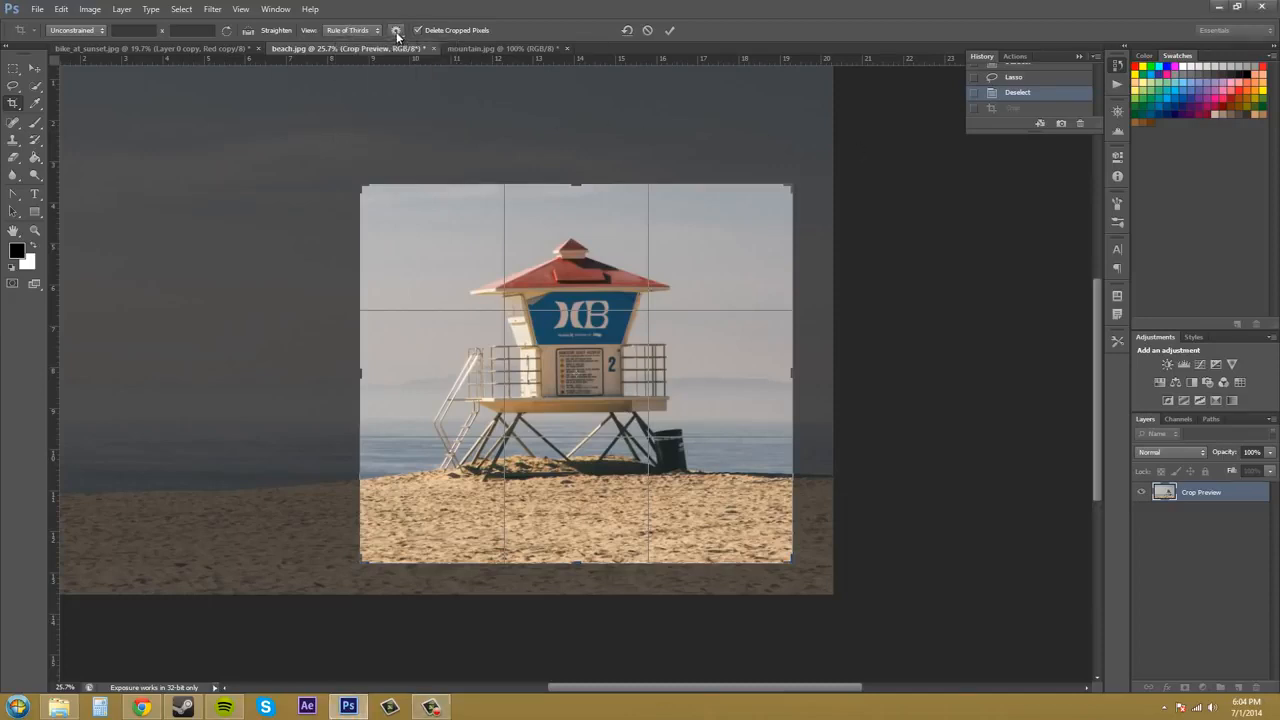
{"action": "left_click", "coordinate": [396, 31]}
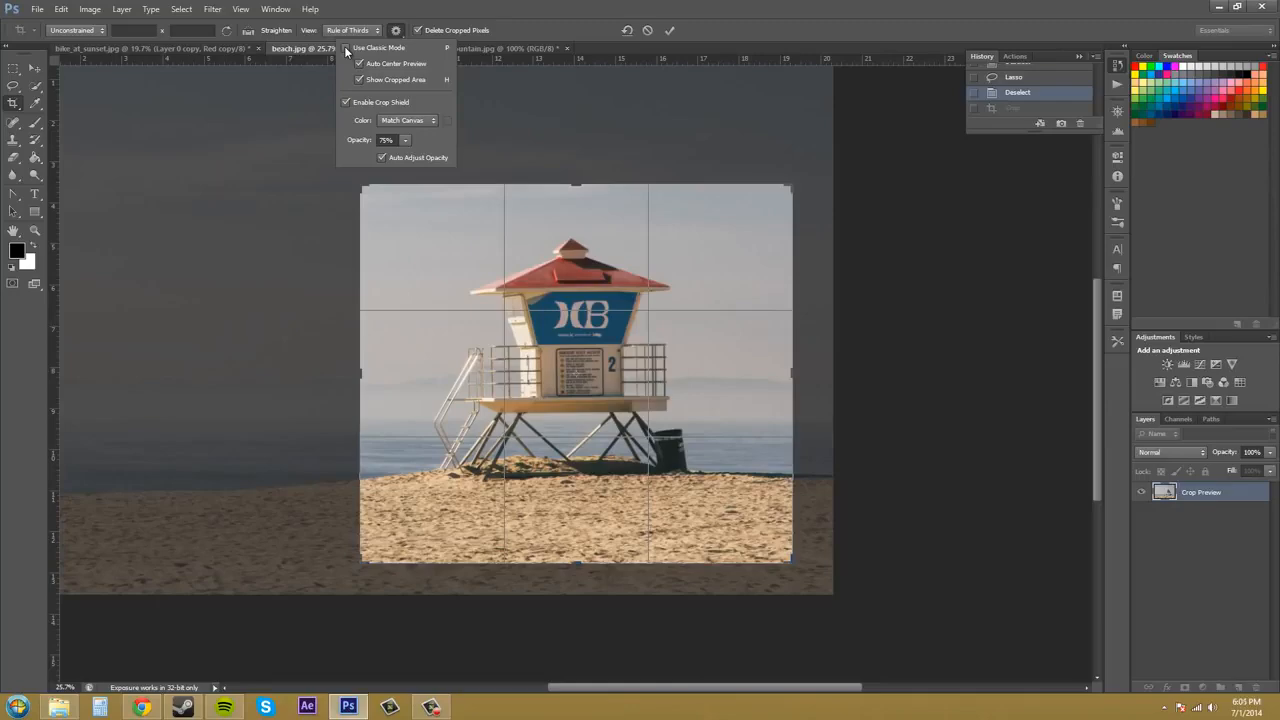
{"action": "left_click", "coordinate": [346, 48]}
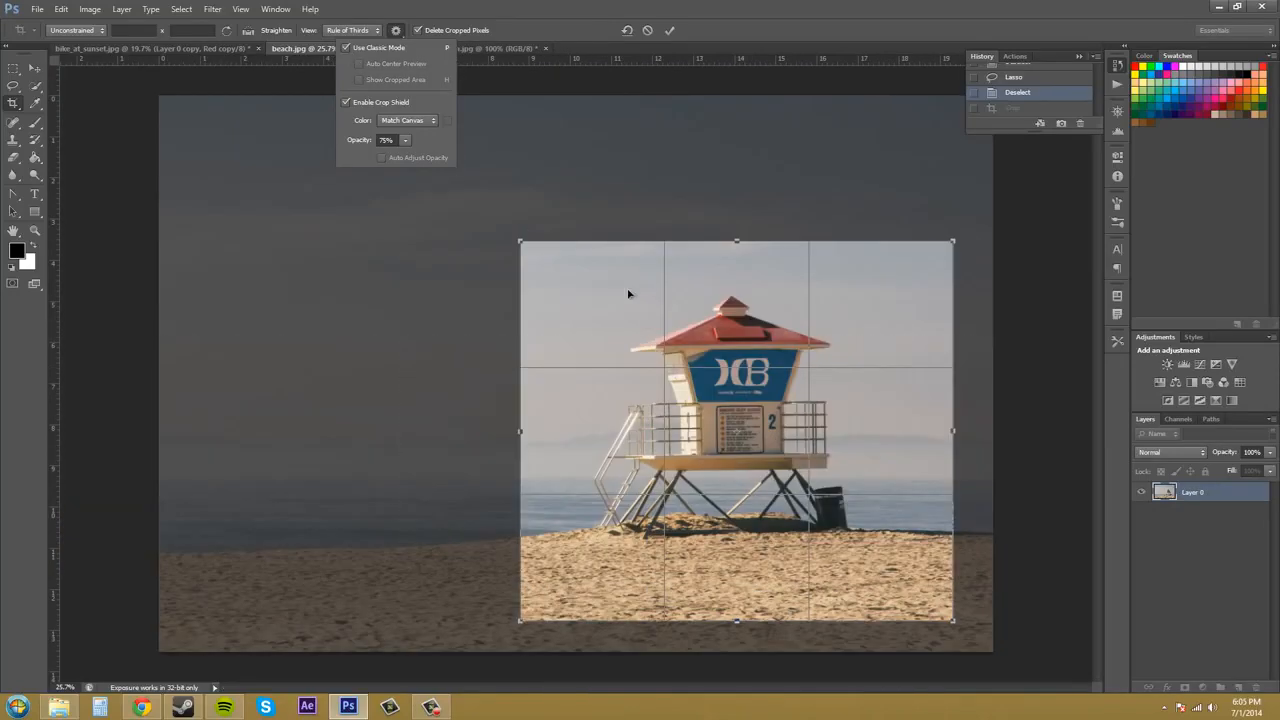
{"action": "left_click", "coordinate": [525, 240]}
{"action": "left_click_drag", "start_coordinate": [525, 238], "coordinate": [441, 239]}
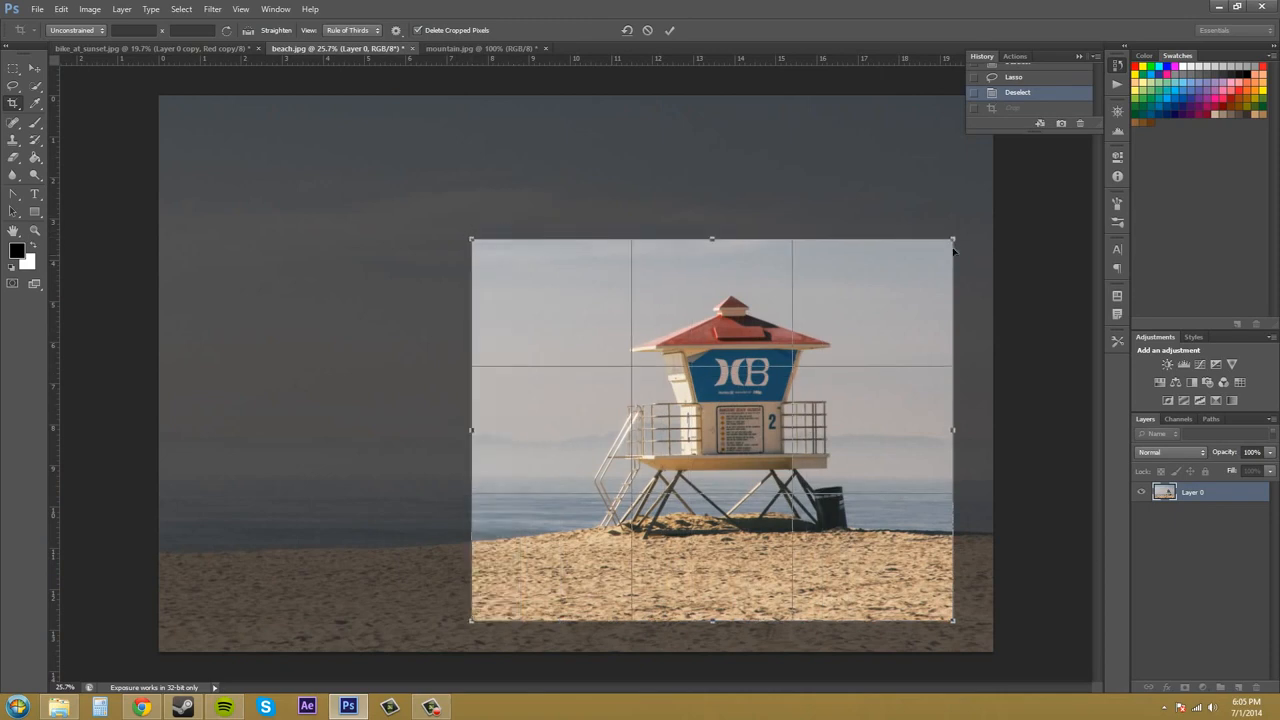
{"action": "mouse_move", "coordinate": [846, 363]}
{"action": "left_mouse_down"}
{"action": "mouse_move", "coordinate": [876, 325]}
{"action": "mouse_move", "coordinate": [866, 279]}
{"action": "mouse_move", "coordinate": [834, 346]}
{"action": "left_mouse_up"}
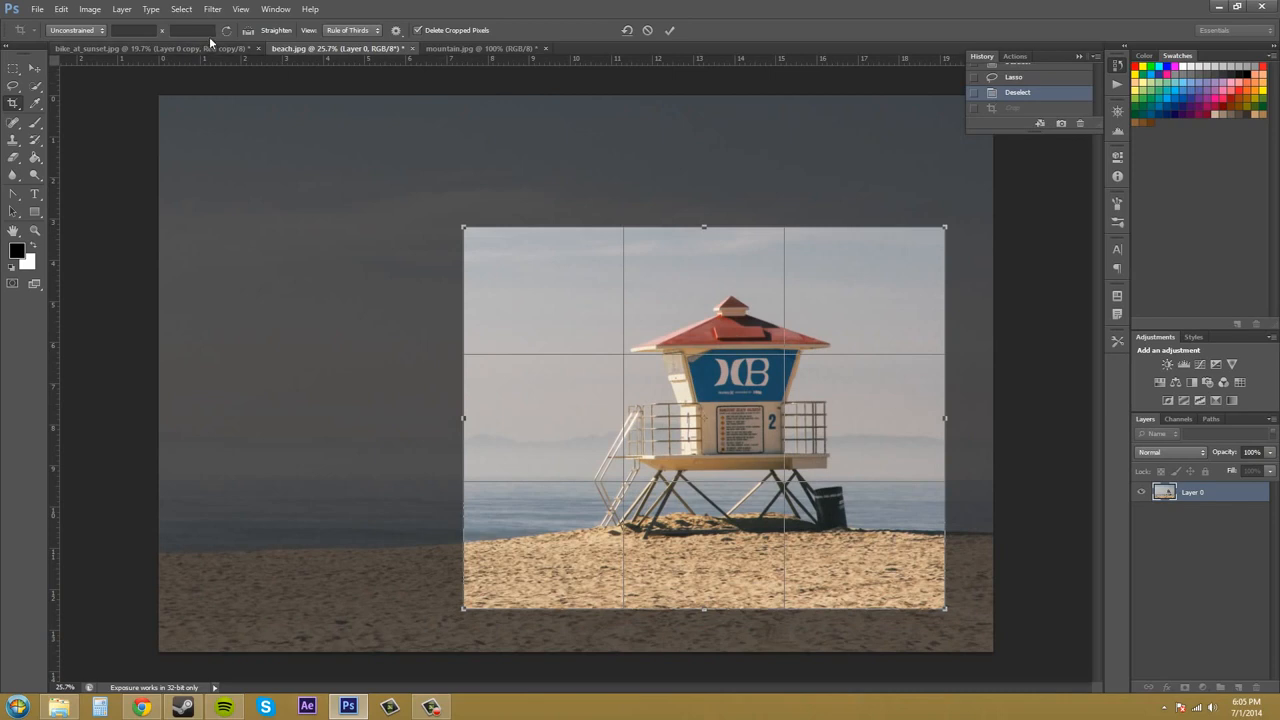
Turn Use Classic Mode off and shift the image slightly down within the crop frame
{"action": "left_click", "coordinate": [397, 33]}
{"action": "left_click", "coordinate": [363, 50]}
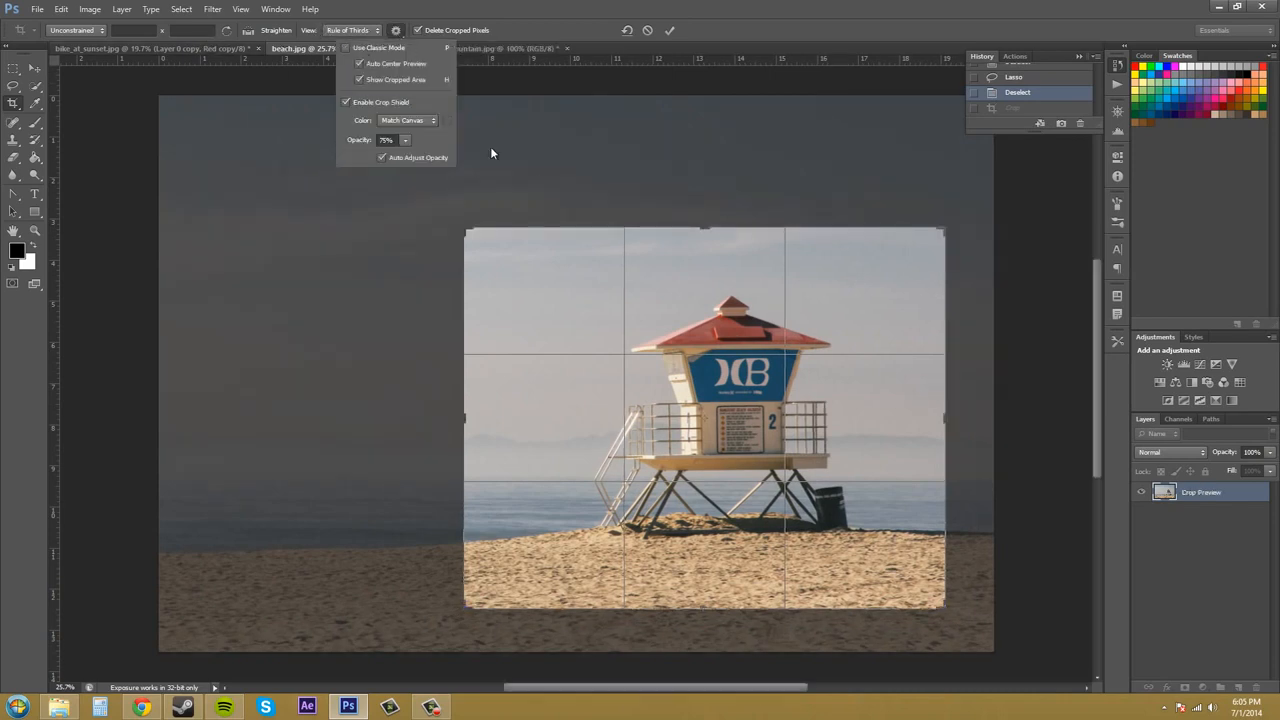
{"action": "mouse_move", "coordinate": [757, 320]}
{"action": "left_mouse_down"}
{"action": "mouse_move", "coordinate": [705, 197]}
{"action": "mouse_move", "coordinate": [594, 280]}
{"action": "mouse_move", "coordinate": [774, 380]}
{"action": "mouse_move", "coordinate": [918, 350]}
{"action": "mouse_move", "coordinate": [890, 245]}
{"action": "mouse_move", "coordinate": [800, 240]}
{"action": "mouse_move", "coordinate": [805, 332]}
{"action": "mouse_move", "coordinate": [828, 342]}
{"action": "mouse_move", "coordinate": [751, 326]}
{"action": "mouse_move", "coordinate": [731, 286]}
{"action": "mouse_move", "coordinate": [764, 331]}
{"action": "left_mouse_up"}
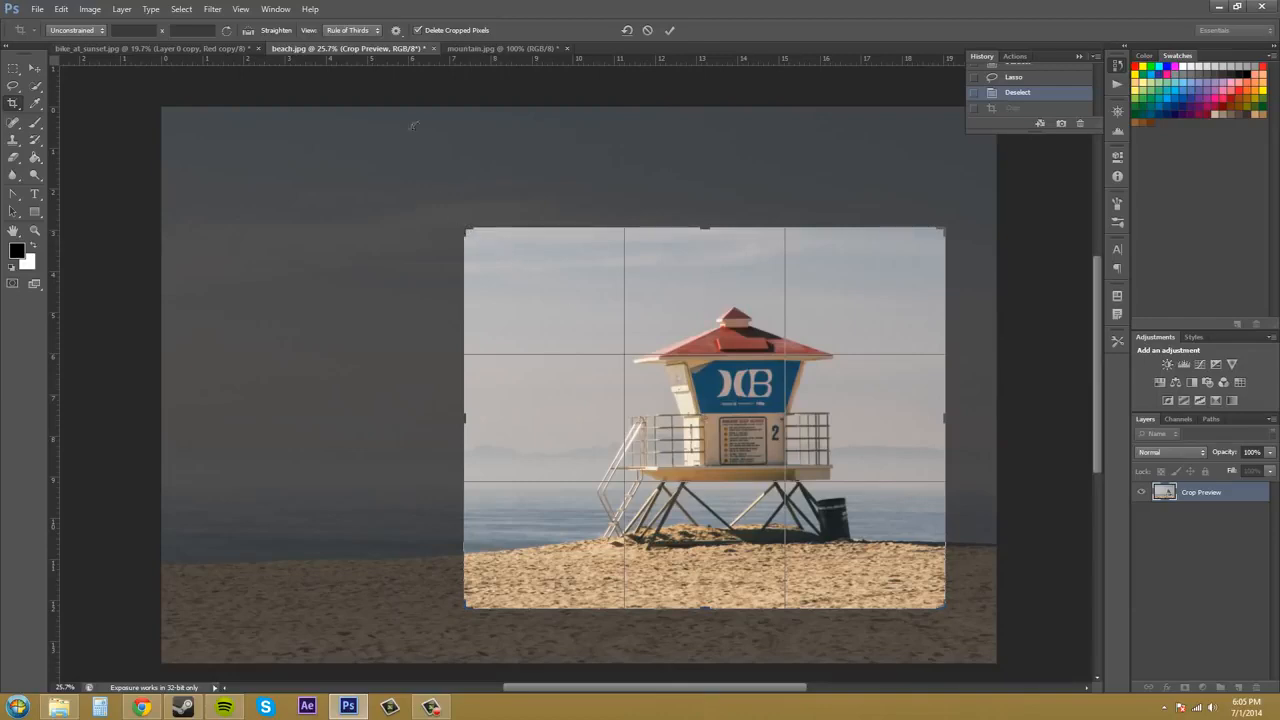
Toggle Show Cropped Area to compare it, leave it off and shift the image slightly within the crop frame
{"action": "left_click", "coordinate": [396, 30]}
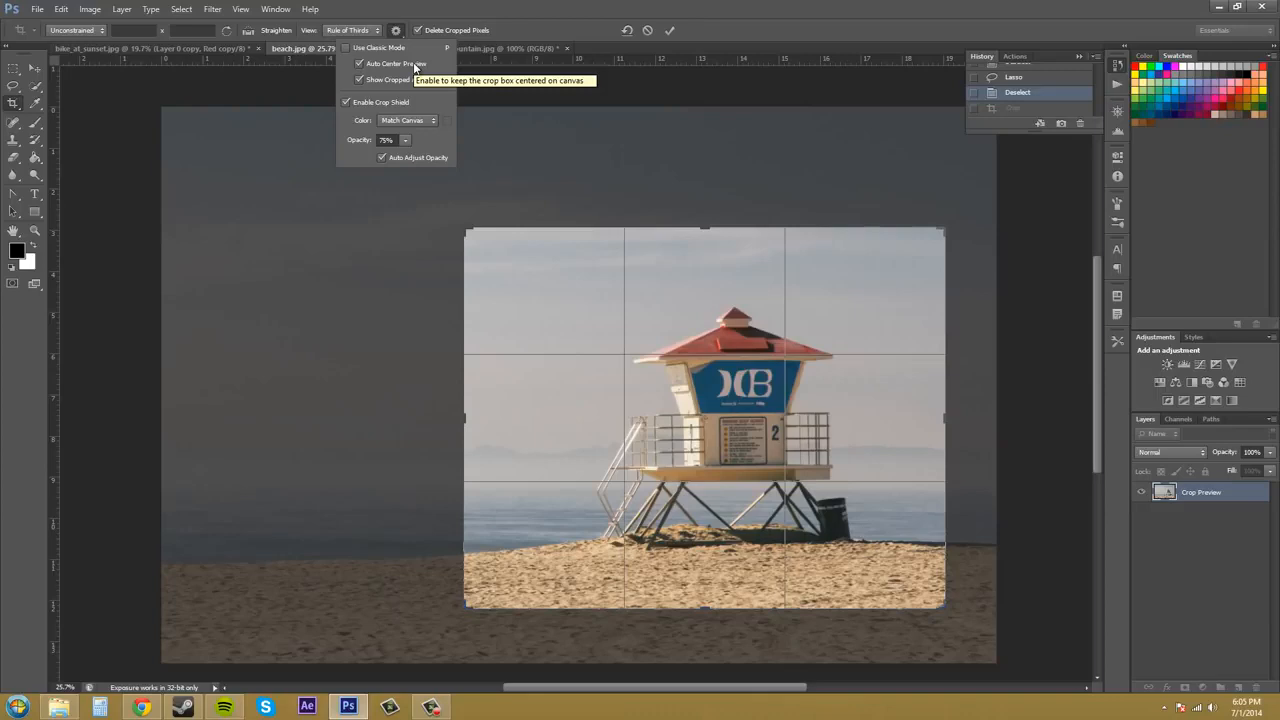
{"action": "left_click", "coordinate": [358, 78]}
{"action": "left_click", "coordinate": [358, 77]}
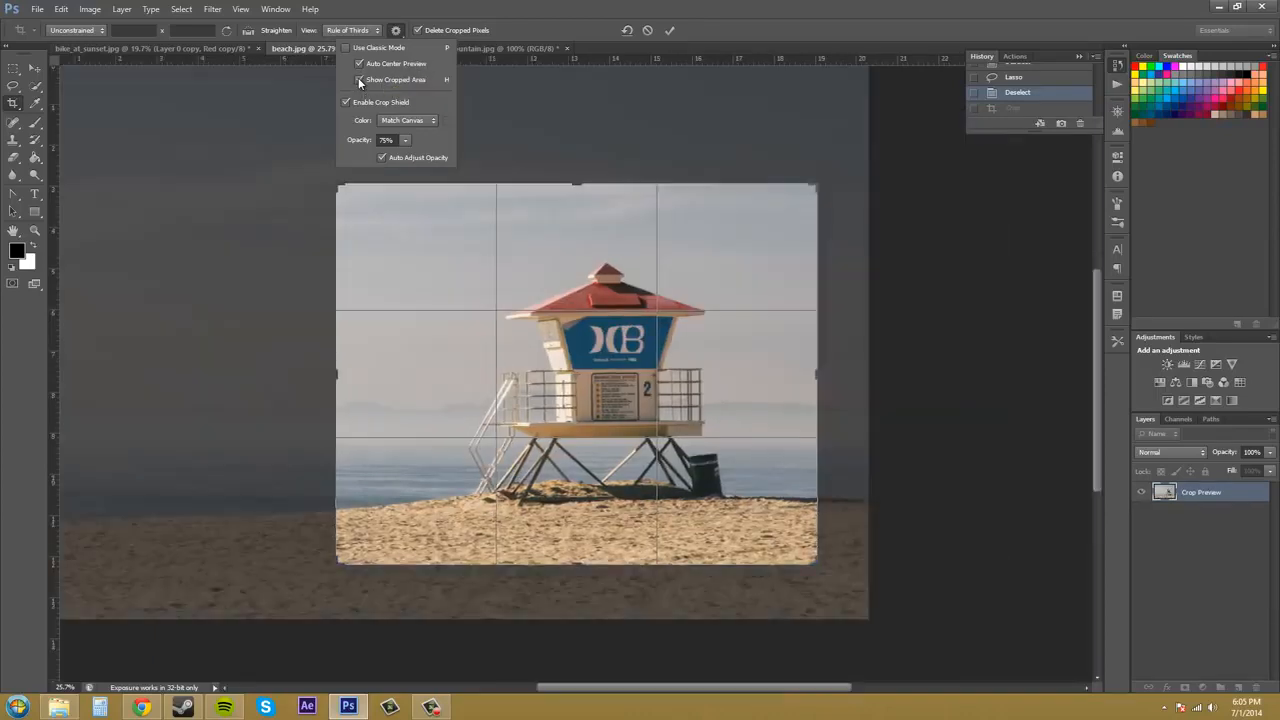
{"action": "left_click", "coordinate": [358, 77]}
{"action": "left_click", "coordinate": [358, 78]}
{"action": "left_click", "coordinate": [358, 78]}
{"action": "left_click", "coordinate": [358, 78]}
{"action": "left_click", "coordinate": [358, 78]}
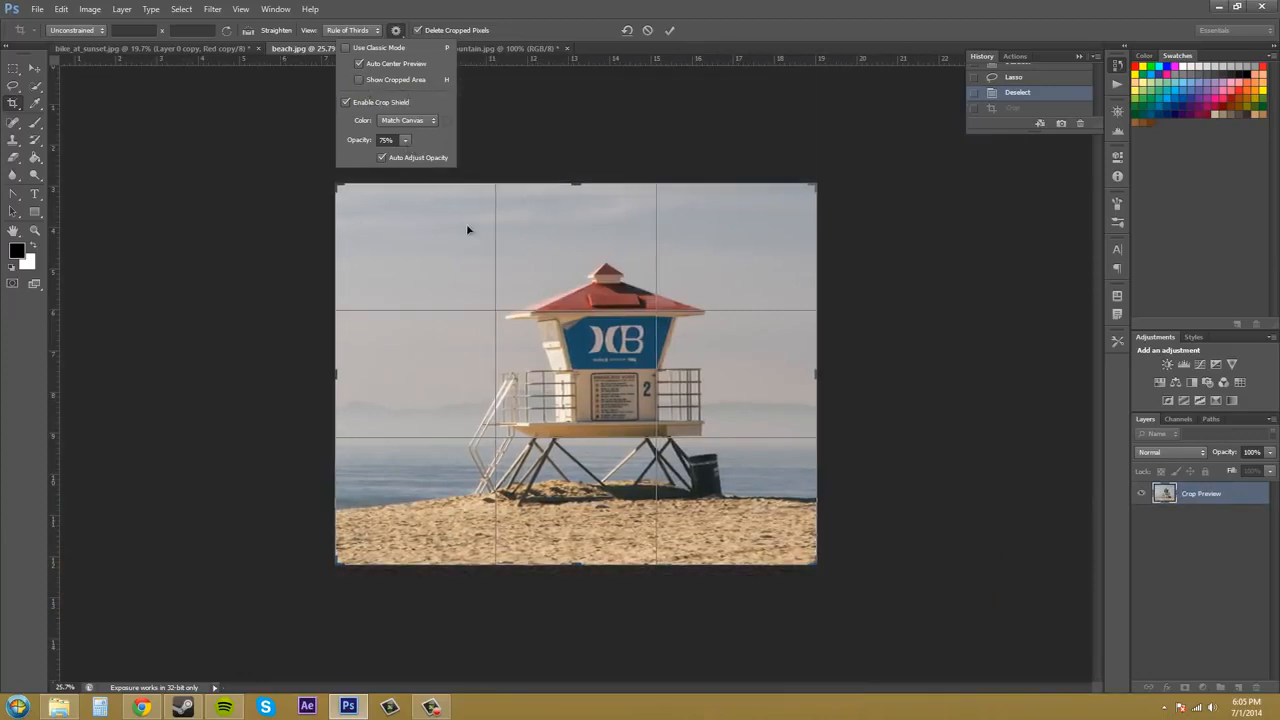
{"action": "mouse_move", "coordinate": [671, 344]}
{"action": "left_mouse_down"}
{"action": "mouse_move", "coordinate": [540, 300]}
{"action": "mouse_move", "coordinate": [520, 333]}
{"action": "mouse_move", "coordinate": [840, 460]}
{"action": "mouse_move", "coordinate": [798, 339]}
{"action": "mouse_move", "coordinate": [640, 322]}
{"action": "mouse_move", "coordinate": [663, 336]}
{"action": "left_mouse_up"}
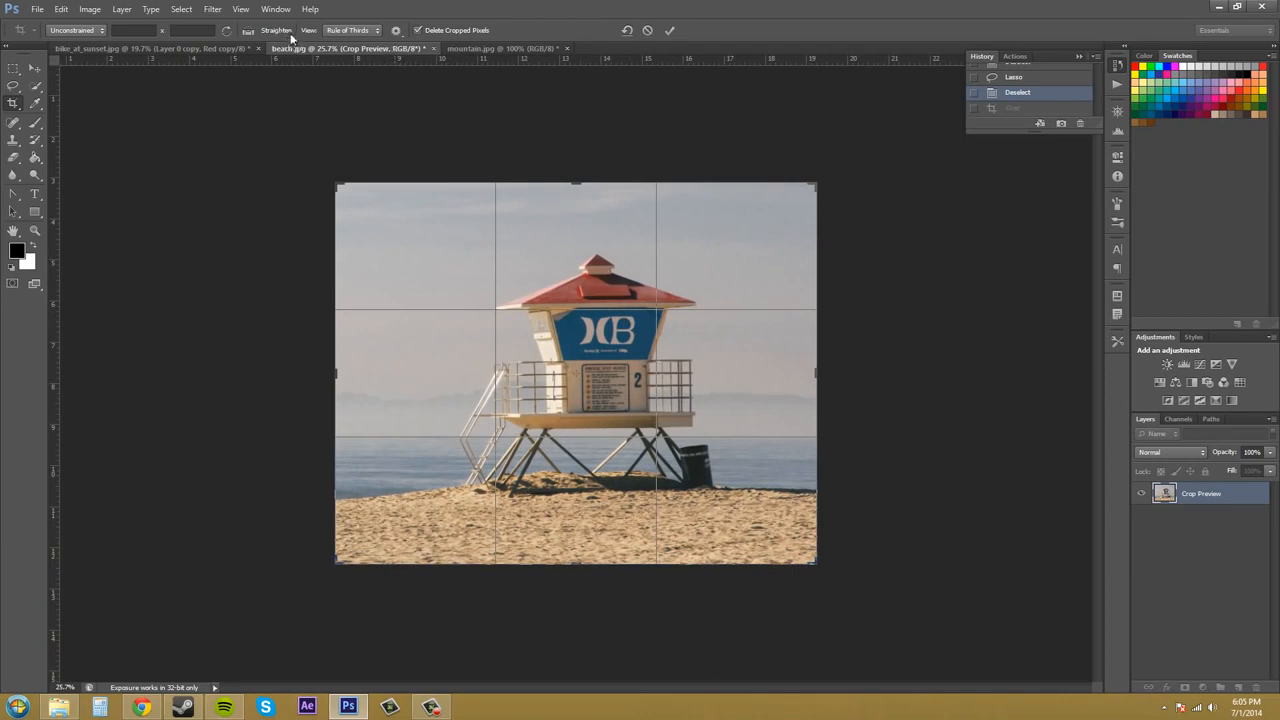
Turn Show Cropped Area back on in the crop options
{"action": "left_click", "coordinate": [395, 30]}
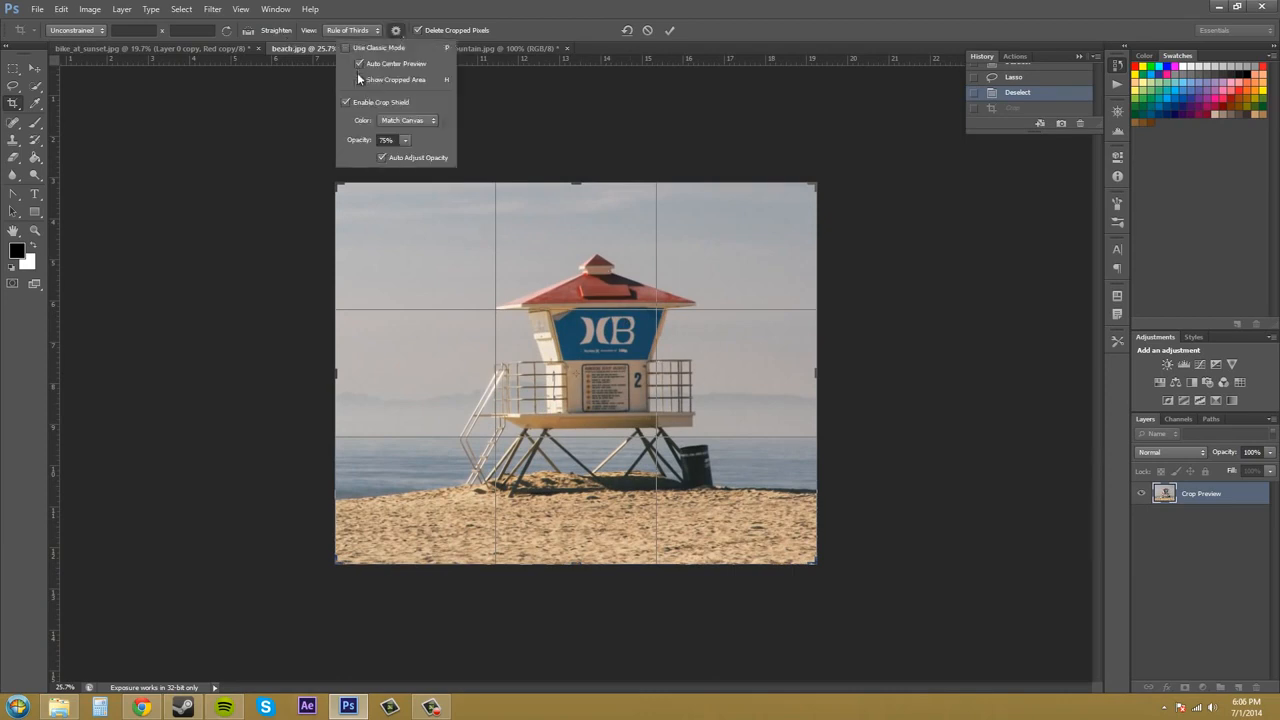
{"action": "left_click", "coordinate": [359, 80]}
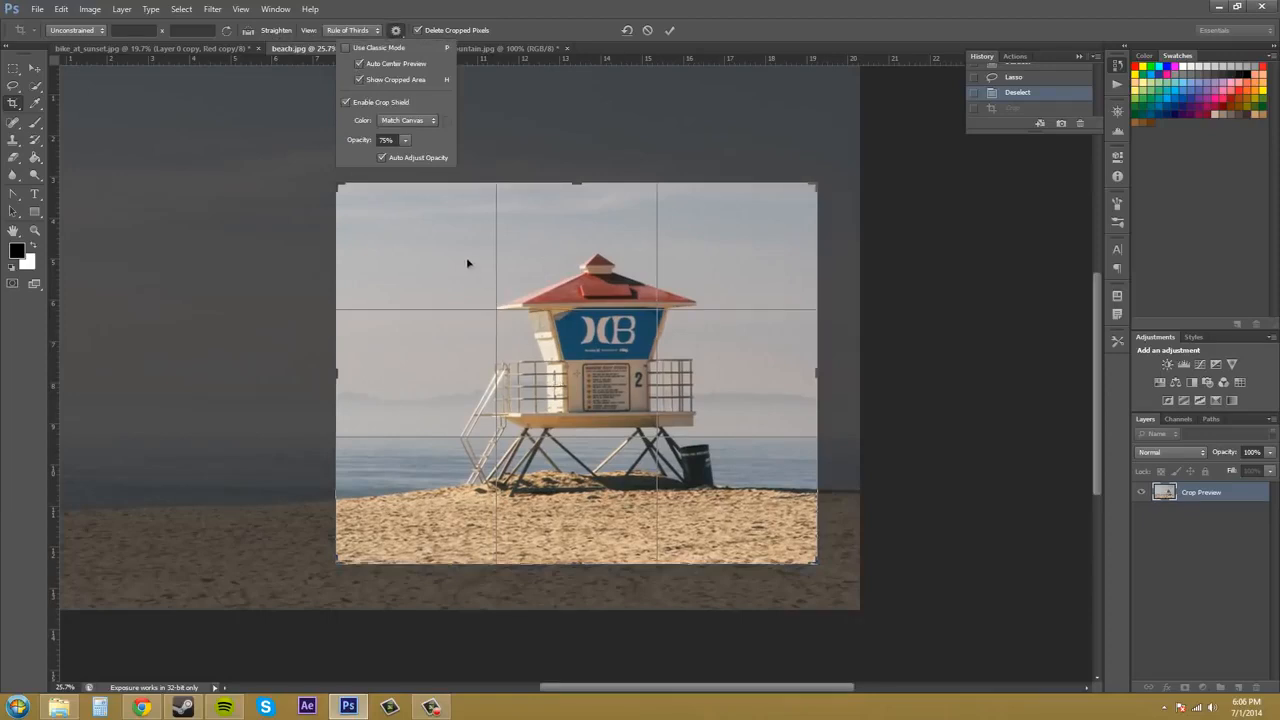
{"action": "left_click", "coordinate": [760, 217]}
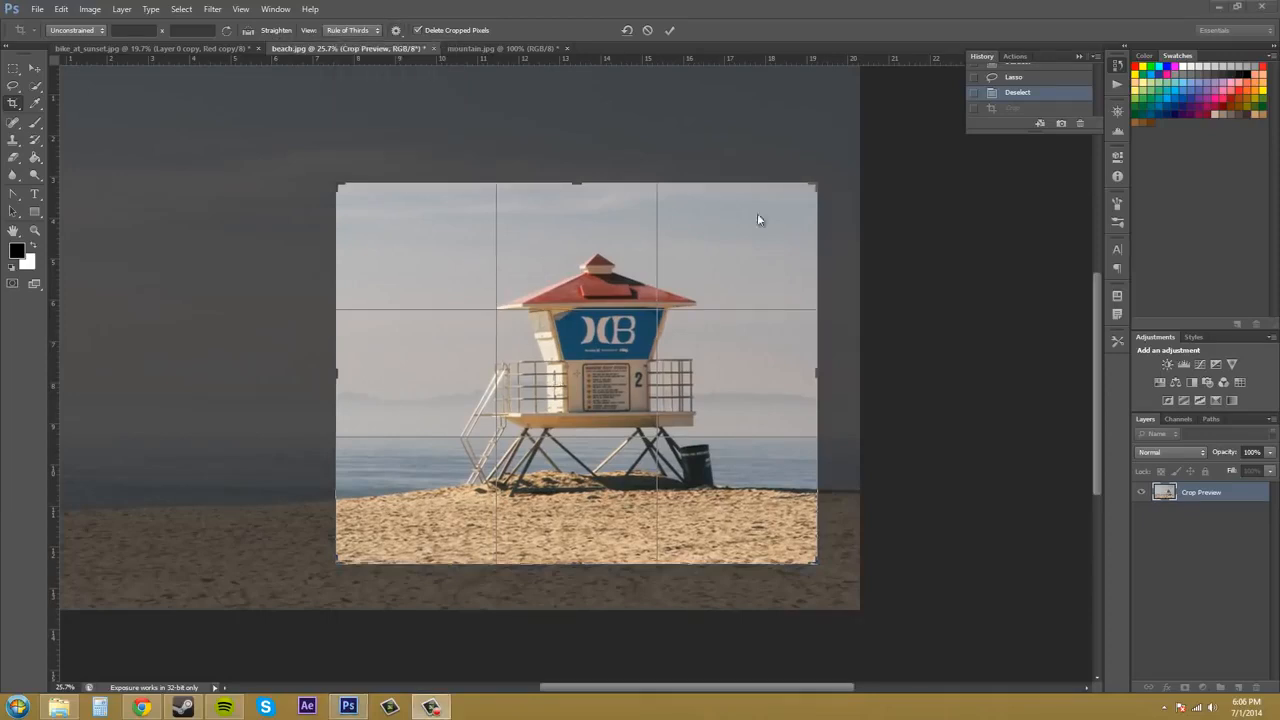
Switch the crop shield off to compare the view and enable it again
{"action": "left_click", "coordinate": [395, 31]}
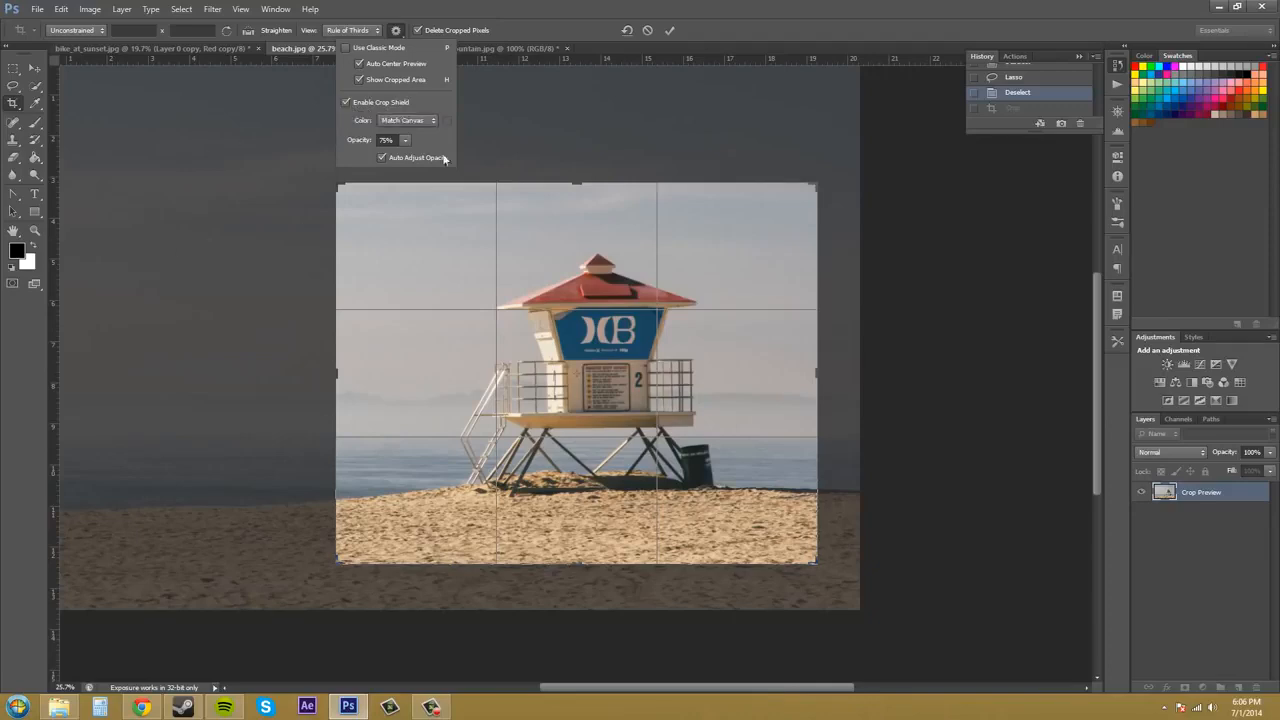
{"action": "left_click", "coordinate": [346, 102]}
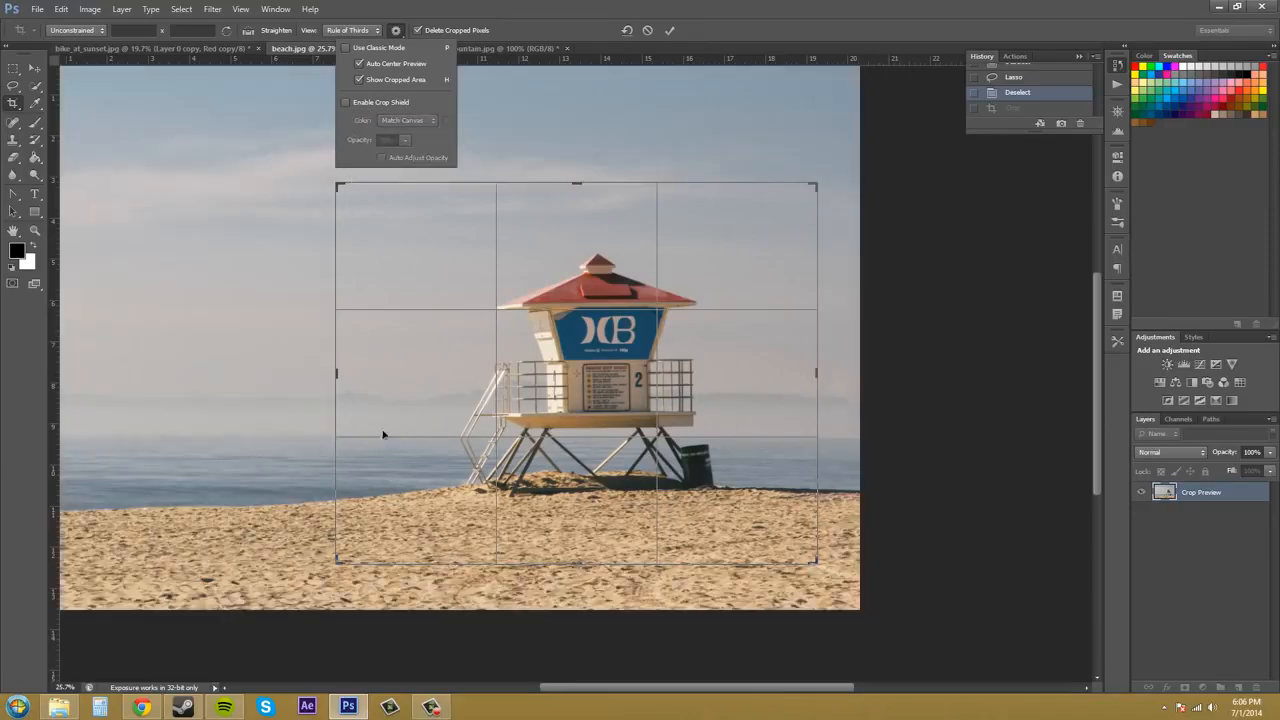
{"action": "left_click", "coordinate": [346, 103]}
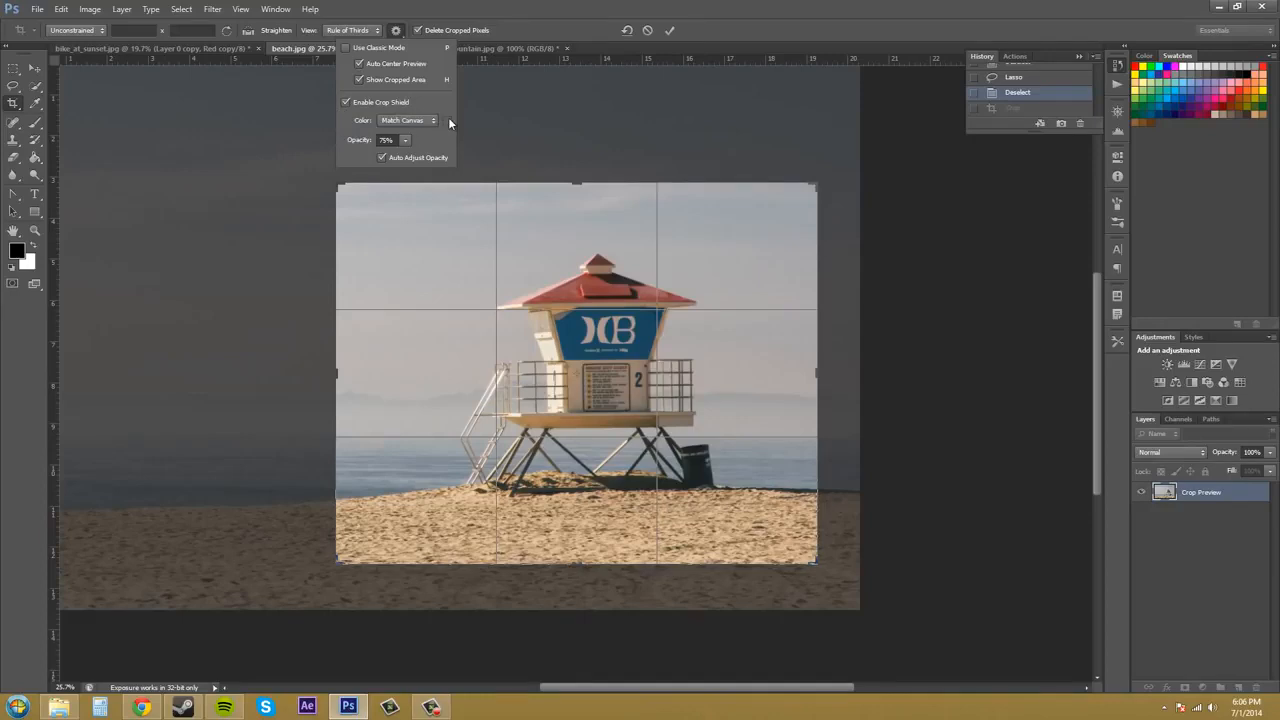
Try a custom red (ff0000) crop shield, cancel the colour choice and set the shield colour back to Match Canvas
{"action": "left_click", "coordinate": [431, 121]}
{"action": "left_click", "coordinate": [412, 132]}
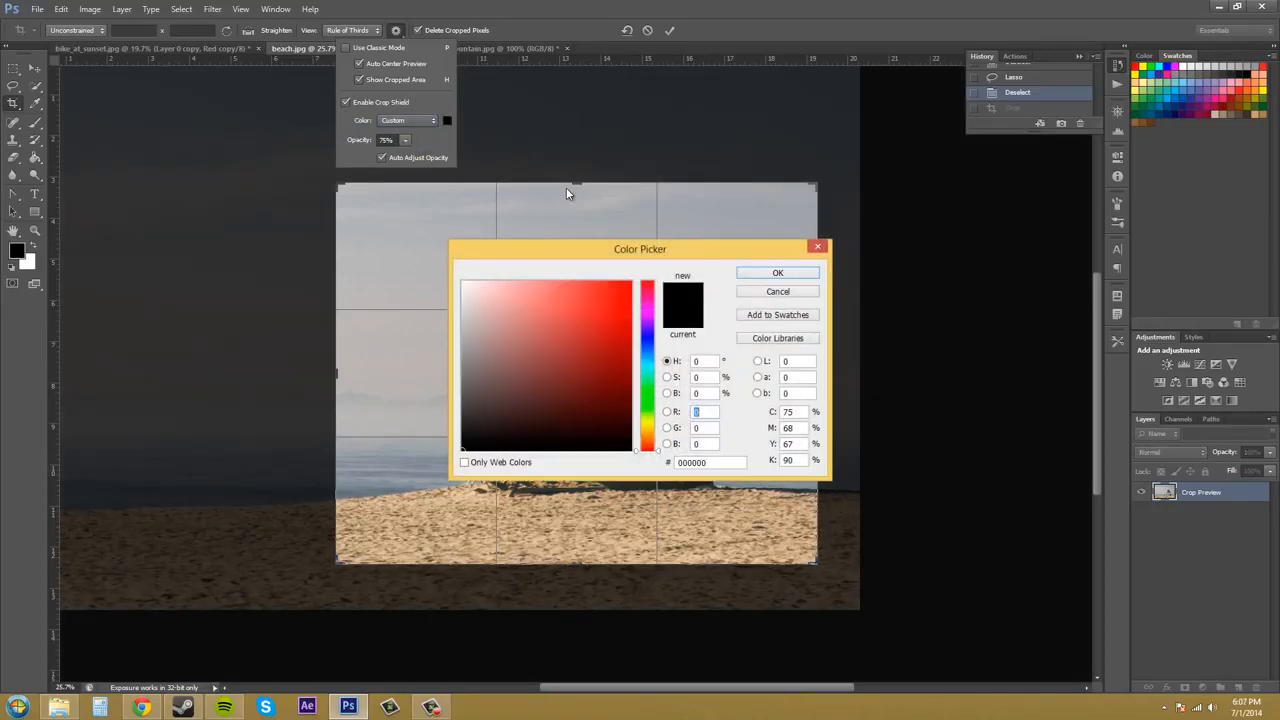
{"action": "left_click_drag", "start_coordinate": [576, 293], "coordinate": [634, 280]}
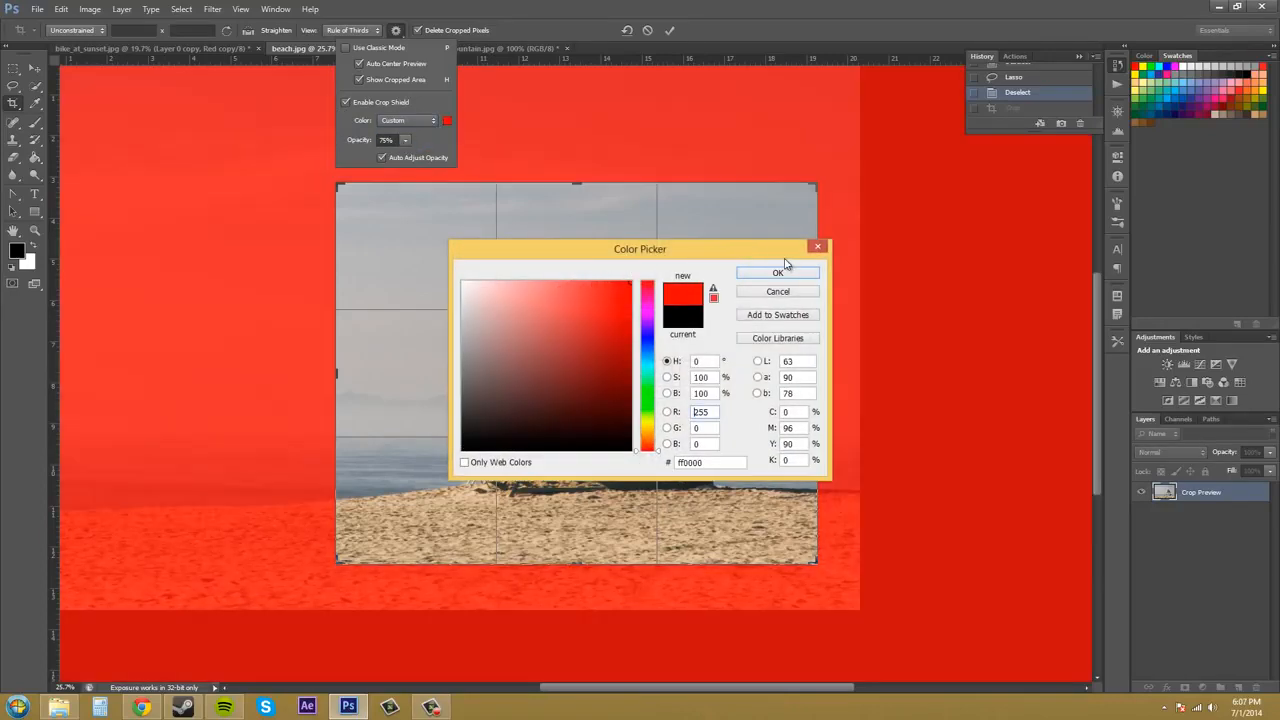
{"action": "left_click", "coordinate": [768, 292]}
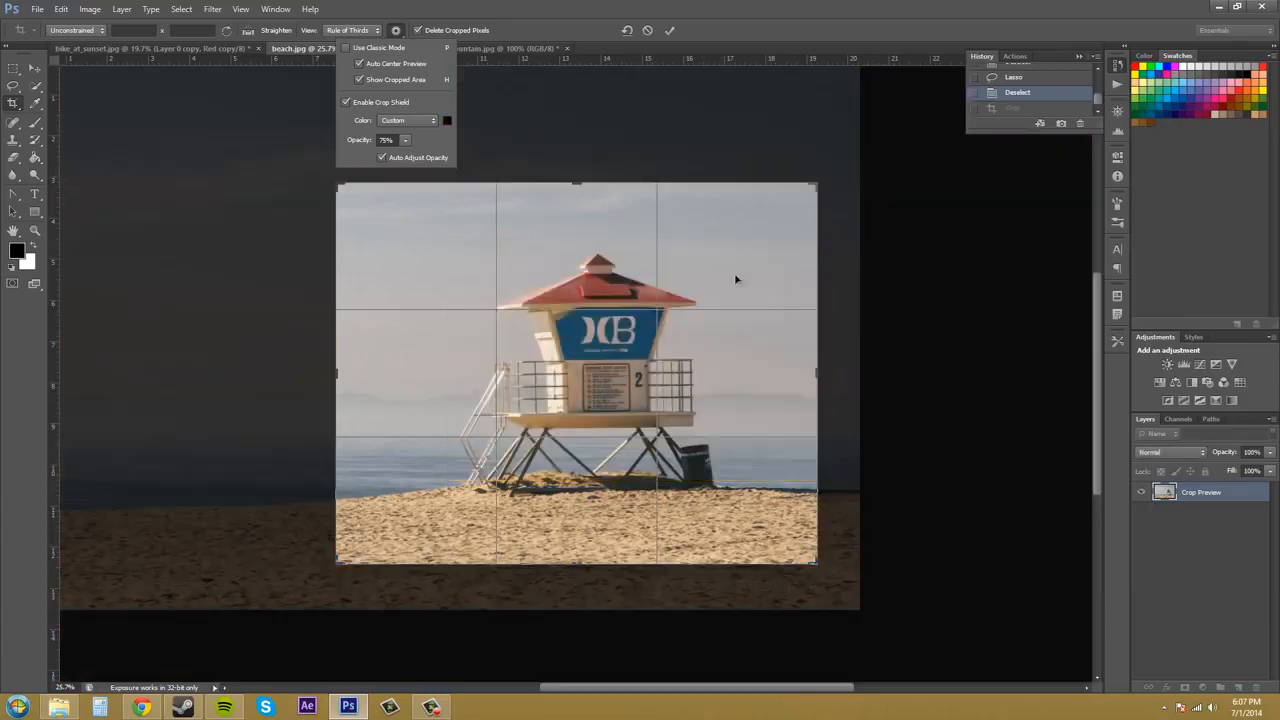
{"action": "left_click", "coordinate": [432, 126]}
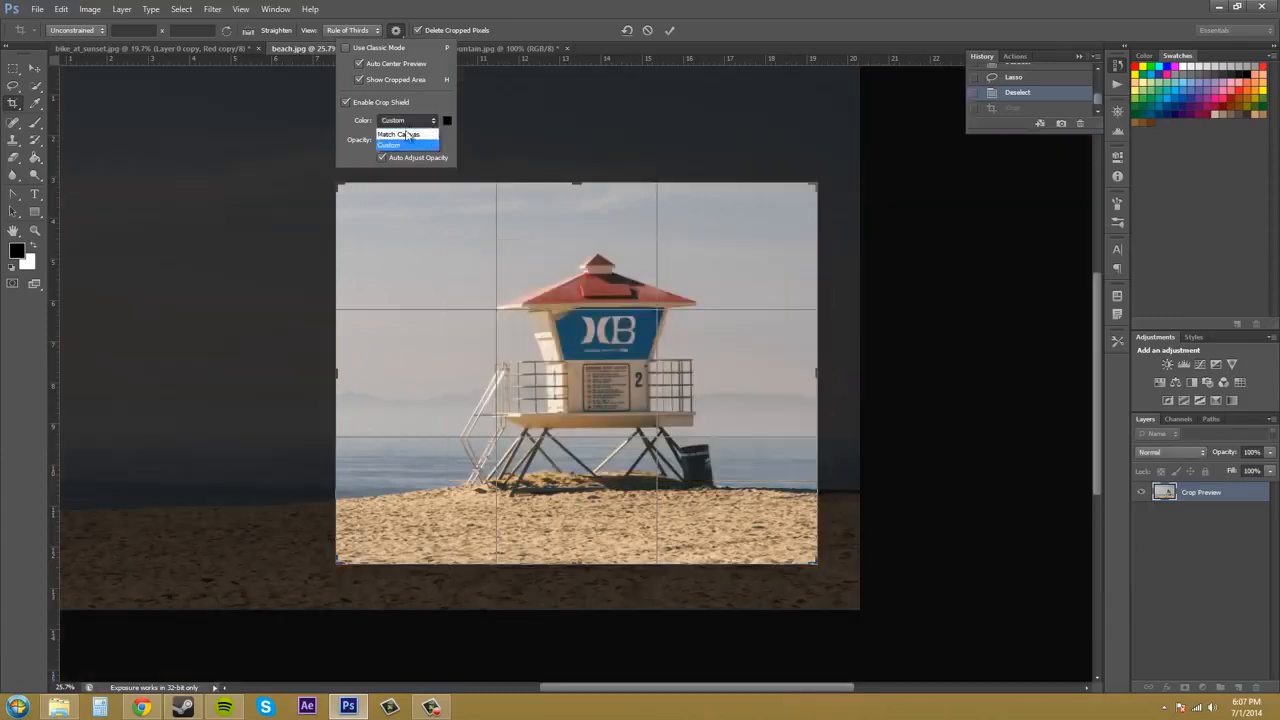
{"action": "left_click", "coordinate": [408, 130]}
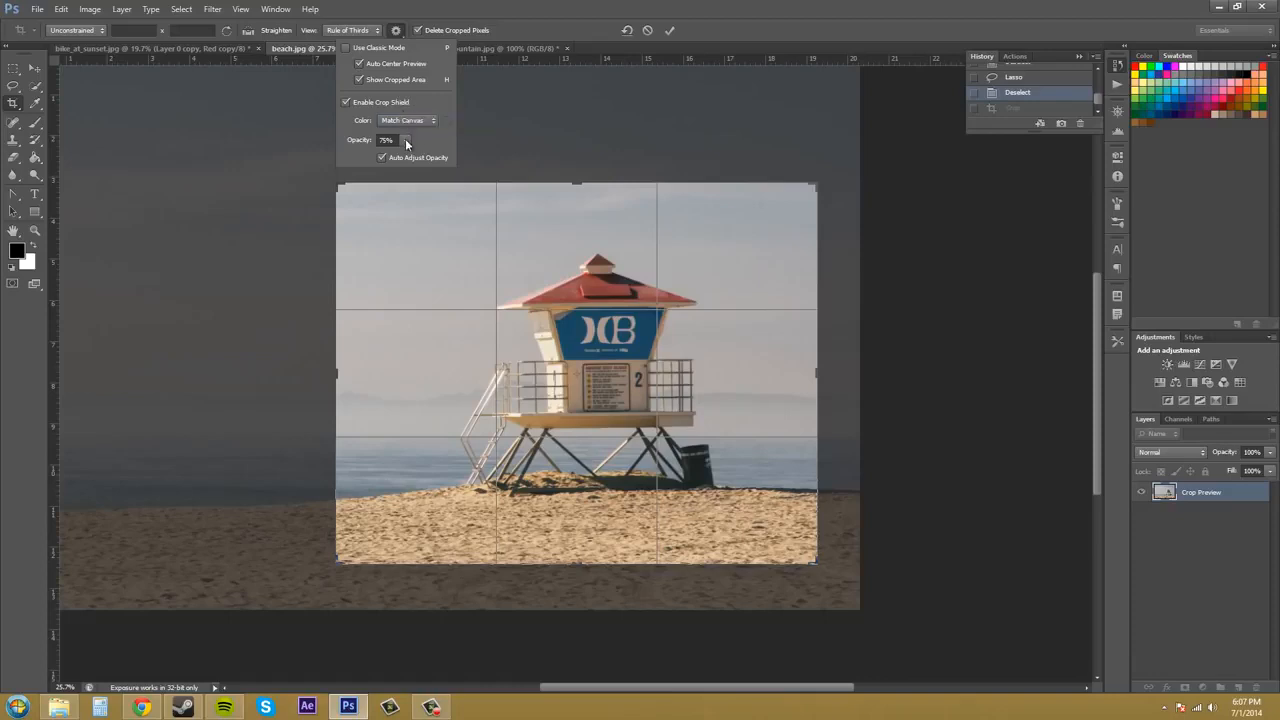
Adjust the crop shield's opacity slightly and close the crop options
{"action": "left_click", "coordinate": [405, 140]}
{"action": "mouse_move", "coordinate": [404, 154]}
{"action": "left_mouse_down"}
{"action": "mouse_move", "coordinate": [362, 158]}
{"action": "mouse_move", "coordinate": [443, 160]}
{"action": "mouse_move", "coordinate": [403, 160]}
{"action": "mouse_move", "coordinate": [415, 158]}
{"action": "left_mouse_up"}
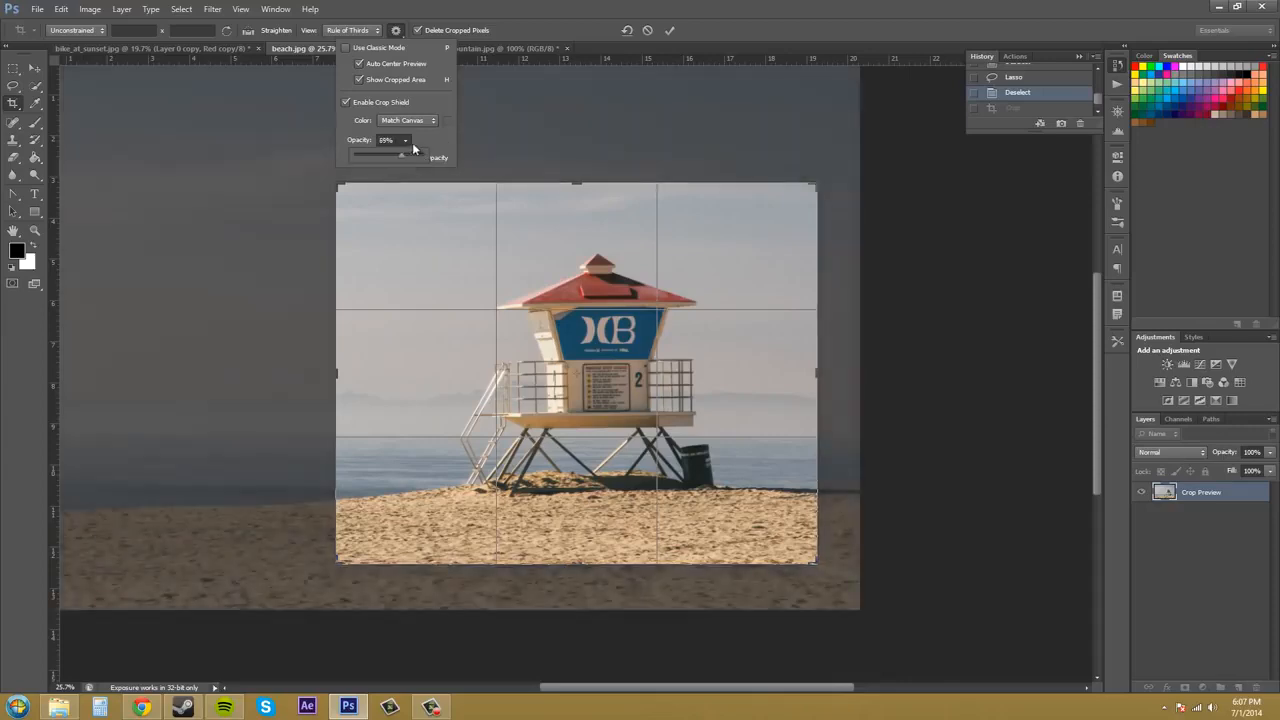
{"action": "left_click", "coordinate": [381, 157]}
{"action": "left_click", "coordinate": [396, 31]}
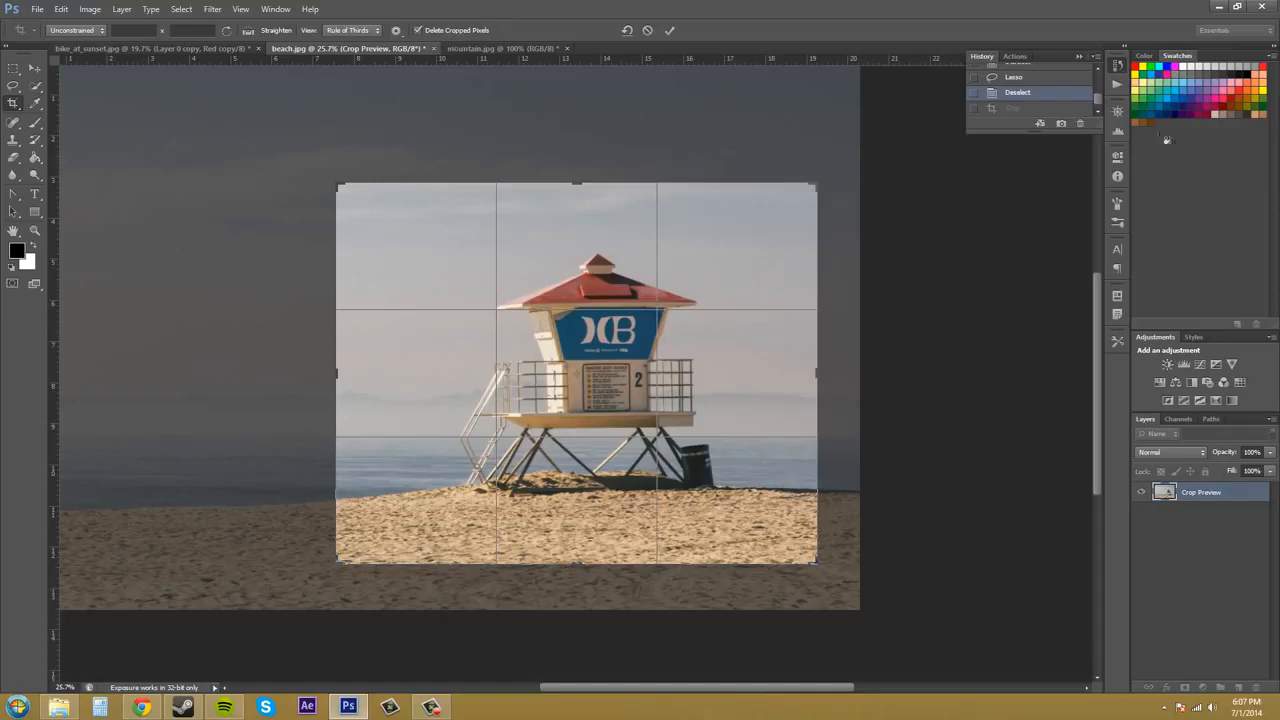
Reset the crop frame to the full photo, reframe the lifeguard tower and cancel the crop
{"action": "left_click", "coordinate": [628, 30]}
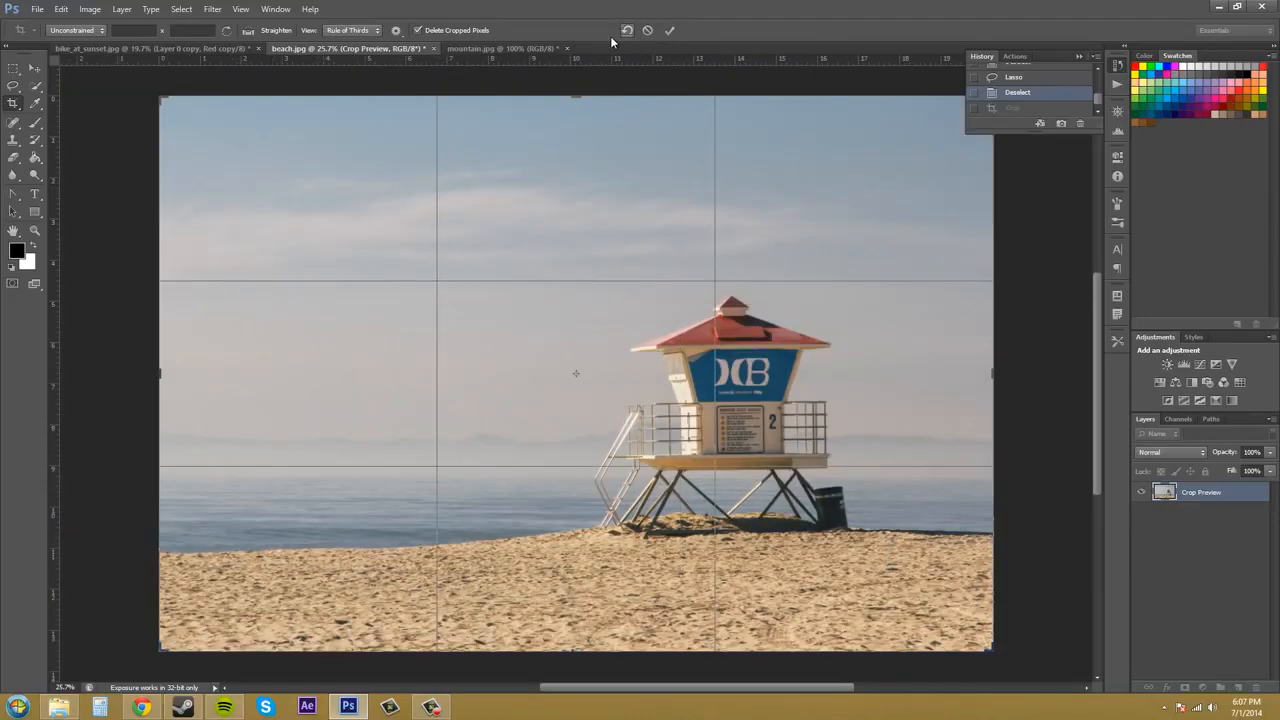
{"action": "left_click_drag", "start_coordinate": [161, 97], "coordinate": [446, 207]}
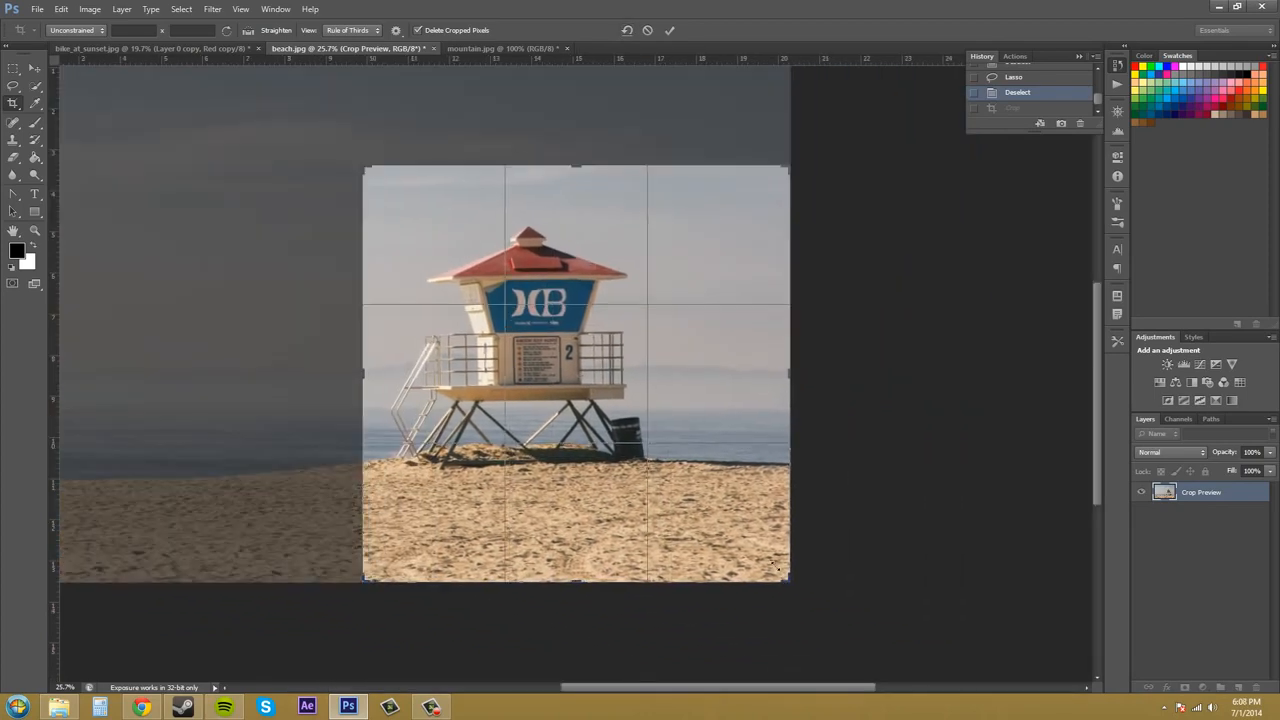
{"action": "left_click_drag", "start_coordinate": [786, 578], "coordinate": [771, 571]}
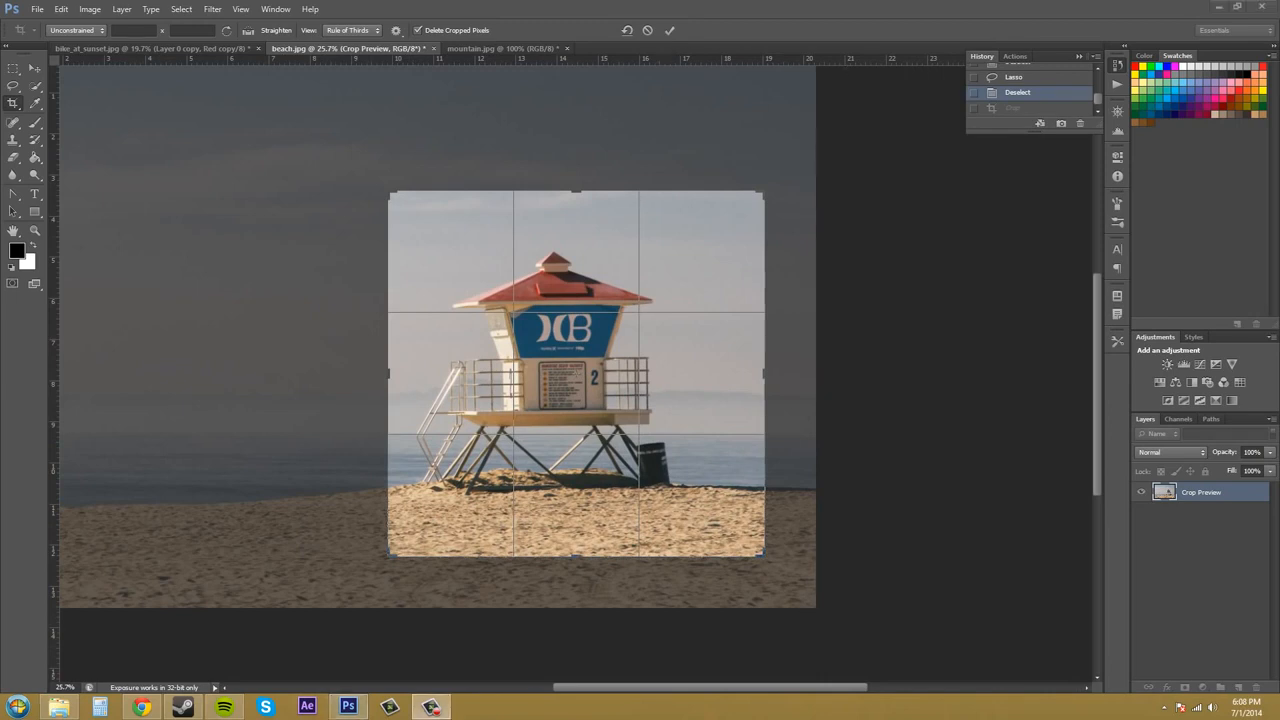
{"action": "left_click", "coordinate": [648, 30]}
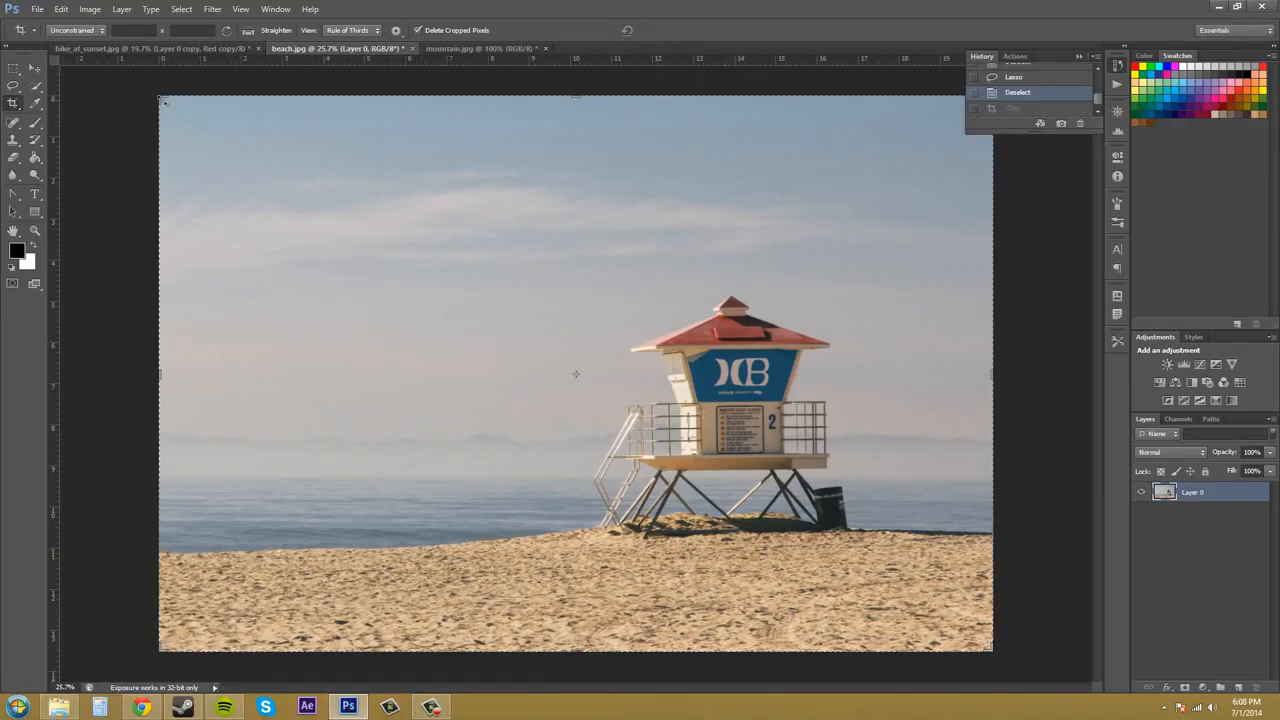
Crop the beach photo to an unconstrained frame around the lifeguard tower and undo that crop
{"action": "mouse_move", "coordinate": [163, 100]}
{"action": "left_mouse_down"}
{"action": "mouse_move", "coordinate": [234, 149]}
{"action": "mouse_move", "coordinate": [423, 194]}
{"action": "mouse_move", "coordinate": [352, 177]}
{"action": "left_mouse_up"}
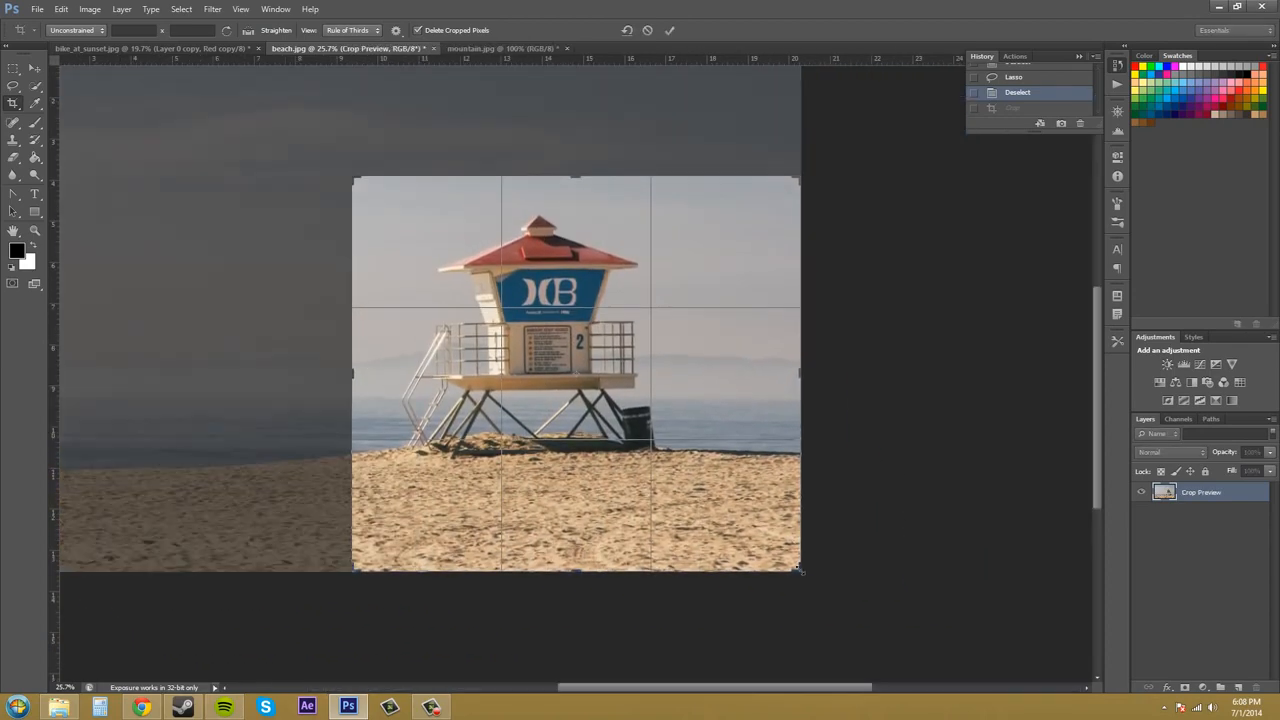
{"action": "left_click_drag", "start_coordinate": [800, 570], "coordinate": [772, 540]}
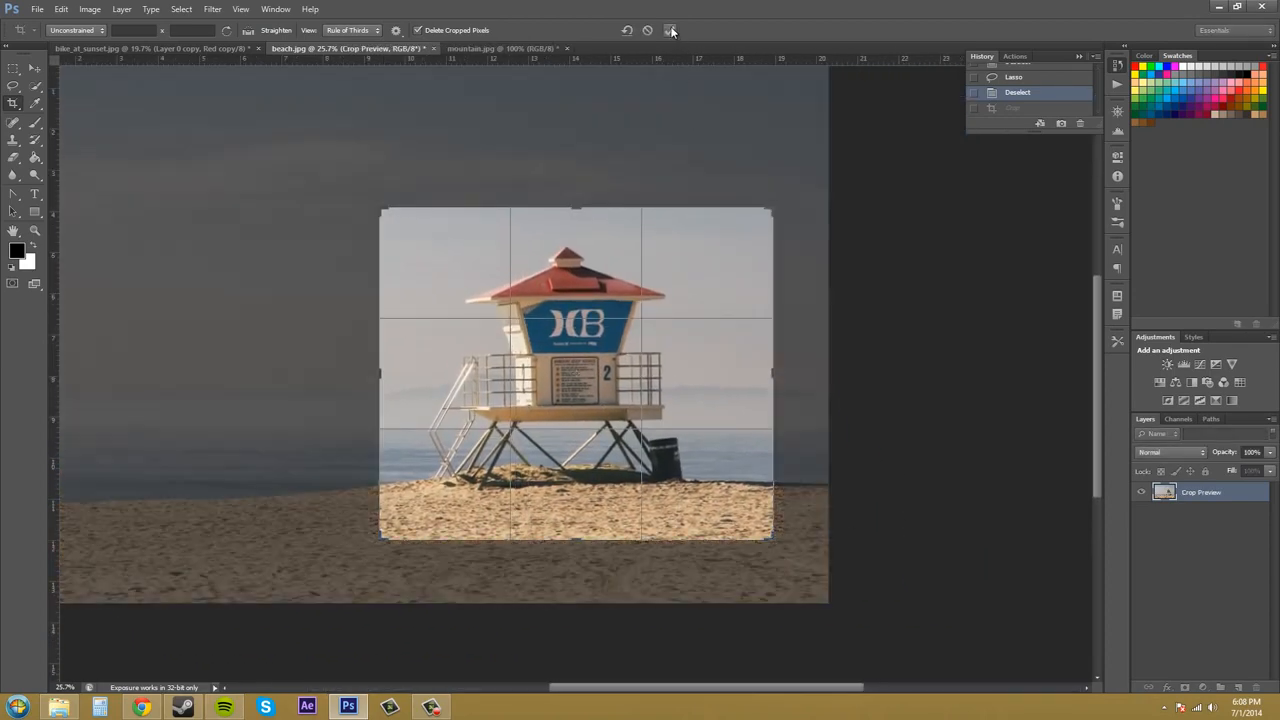
{"action": "left_click", "coordinate": [670, 30]}
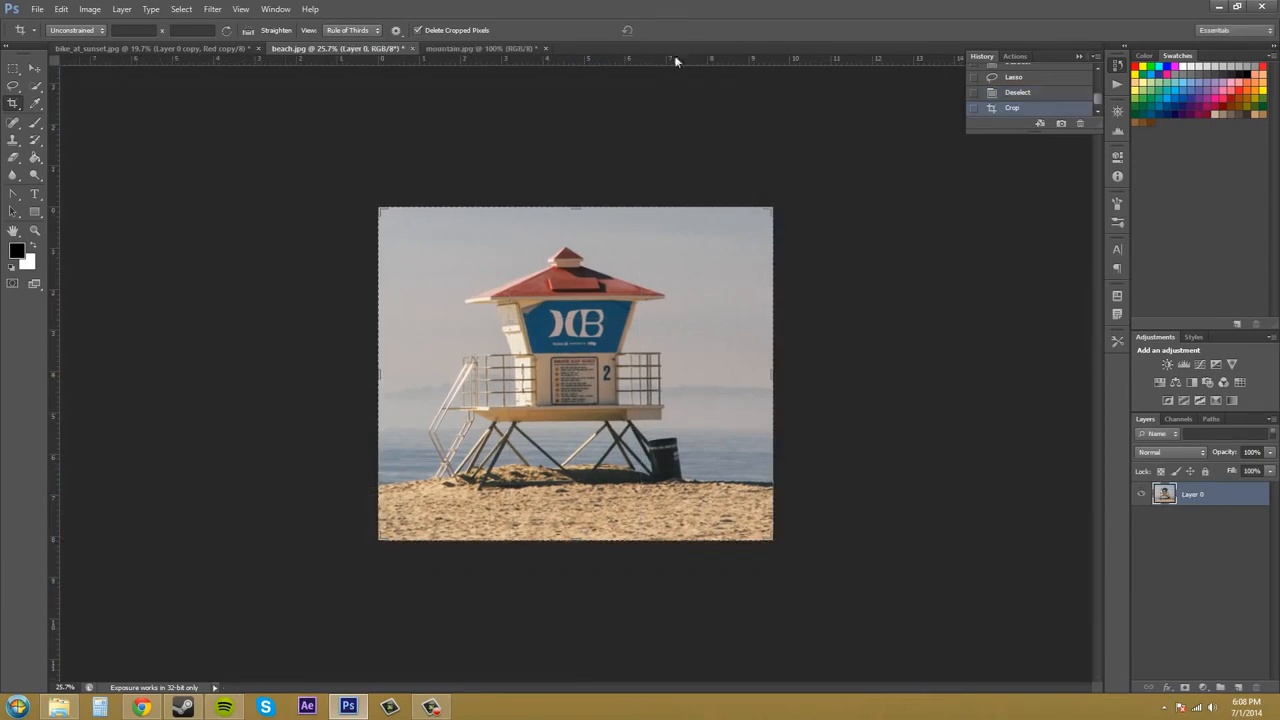
{"action": "key", "text": "ctrl+z"}
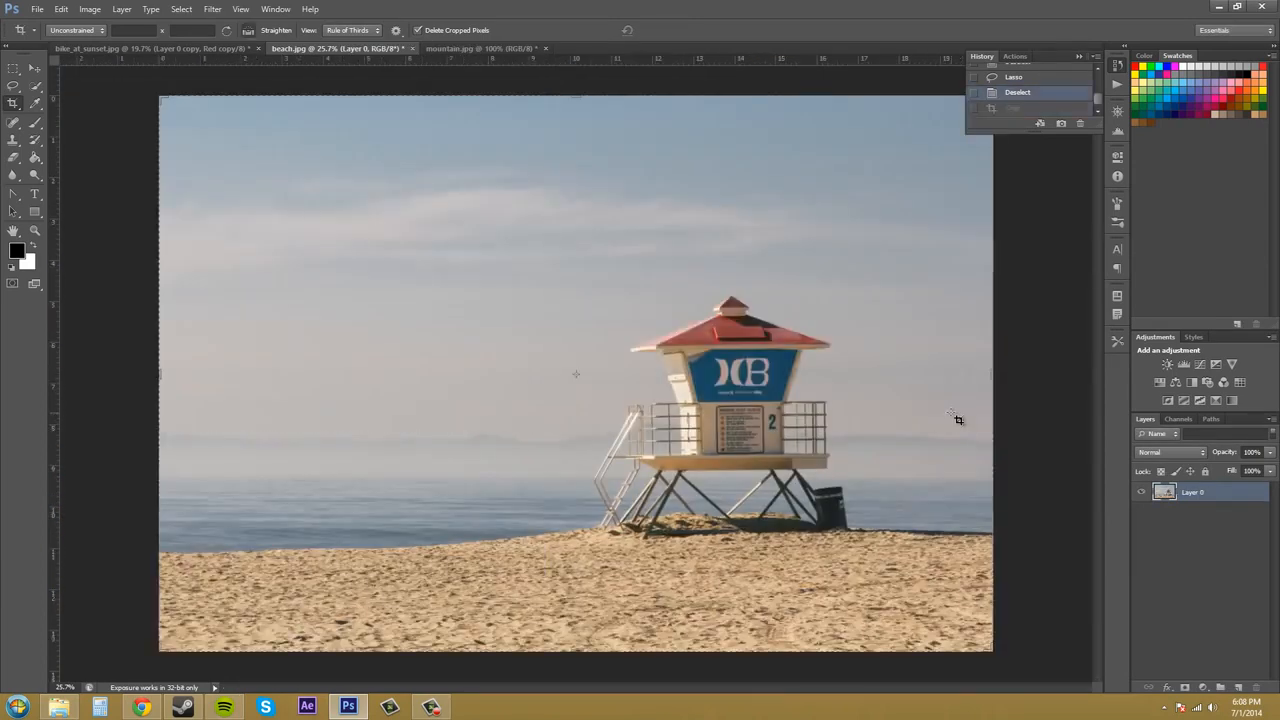